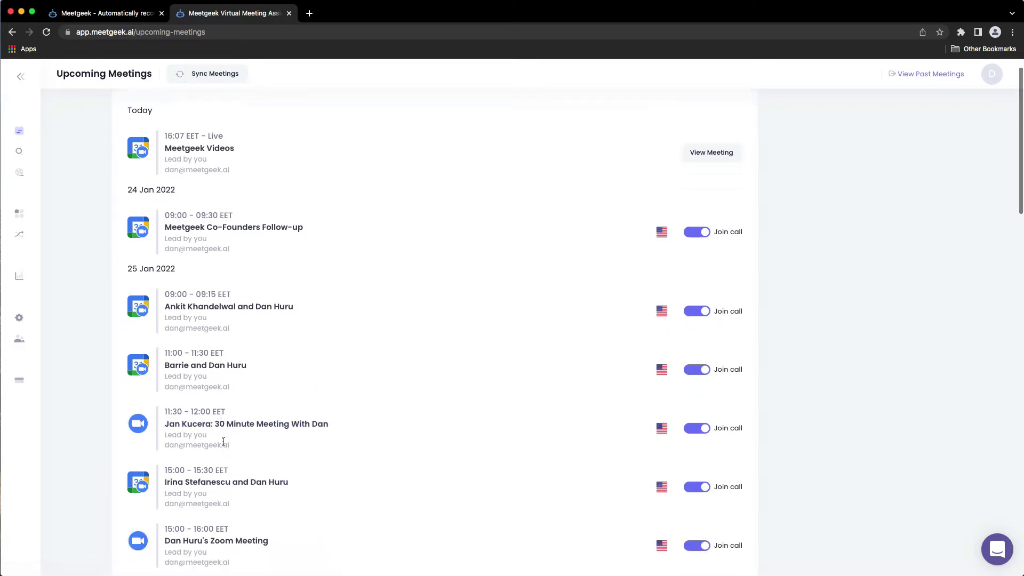
- Browse the upcoming meetings and switch automatic call joining off and back on for the 09:00 meeting on 25 Jan 2022
scroll(224, 450, down, 10)
scroll(223, 446, up, 15)
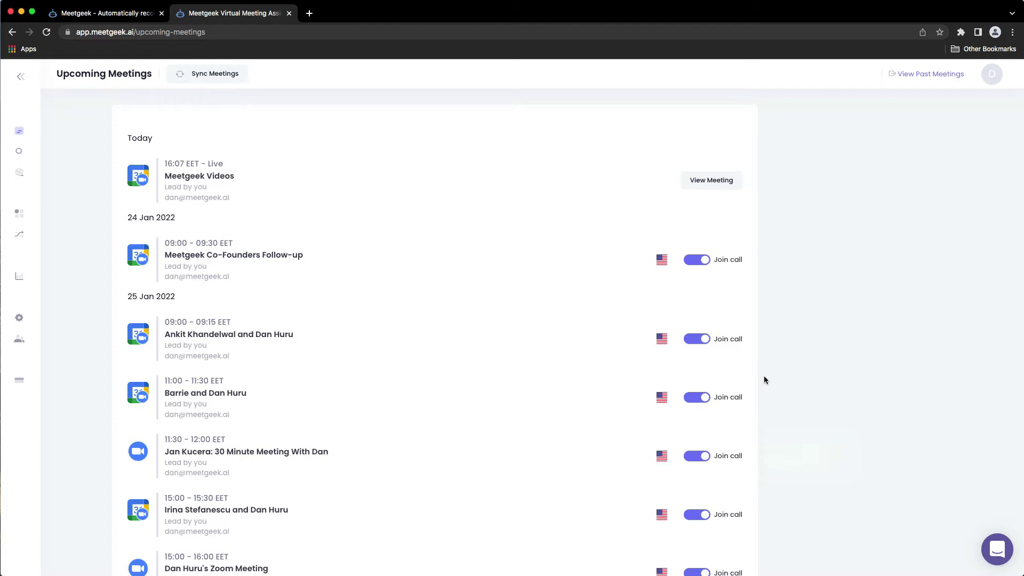
click(698, 338)
click(698, 342)
- Open the settings of the 24 Jan Meetgeek Co-Founders Follow-up meeting and view its conversation template options
mouse_move(14, 131)
click(662, 259)
click(662, 261)
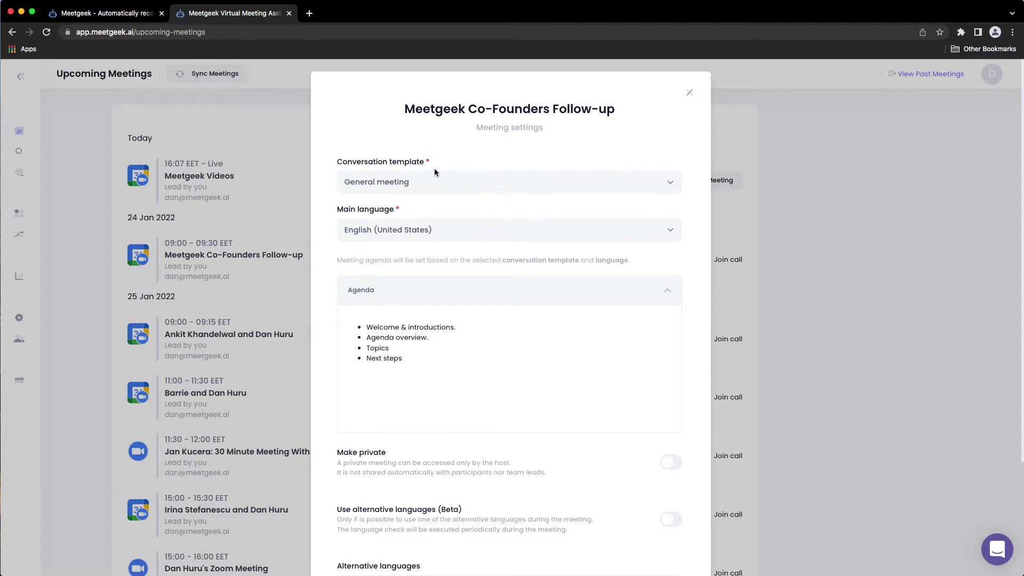
click(670, 182)
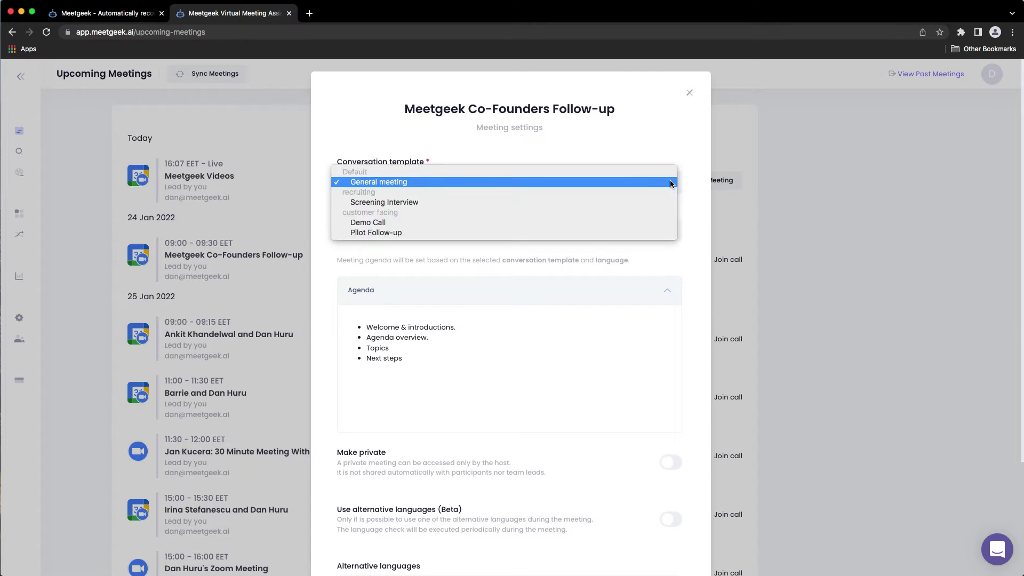
click(670, 181)
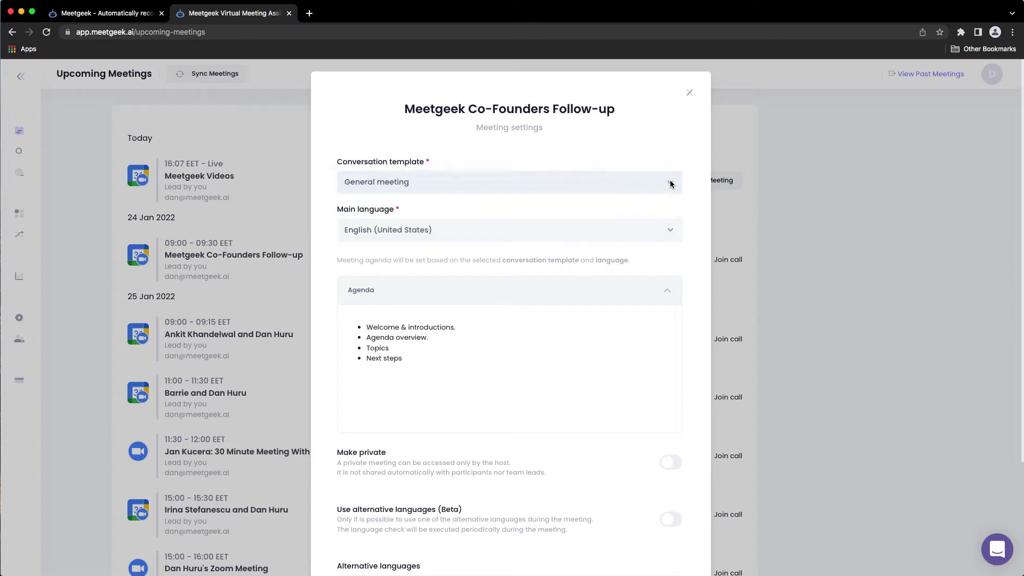
- Look through the main language options available for the Meetgeek Co-Founders Follow-up meeting
click(667, 230)
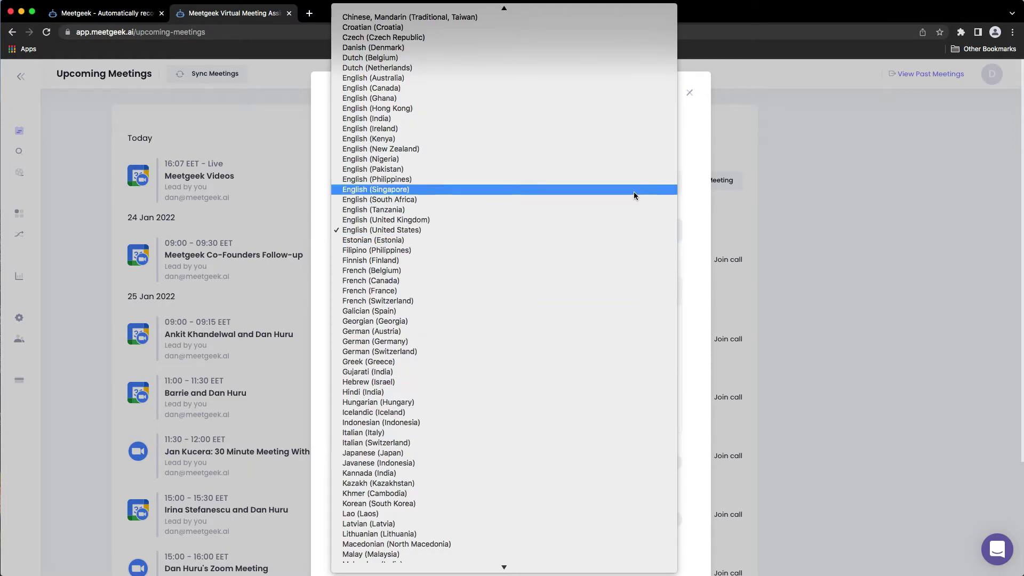
scroll(636, 213, up, 10)
scroll(636, 213, down, 20)
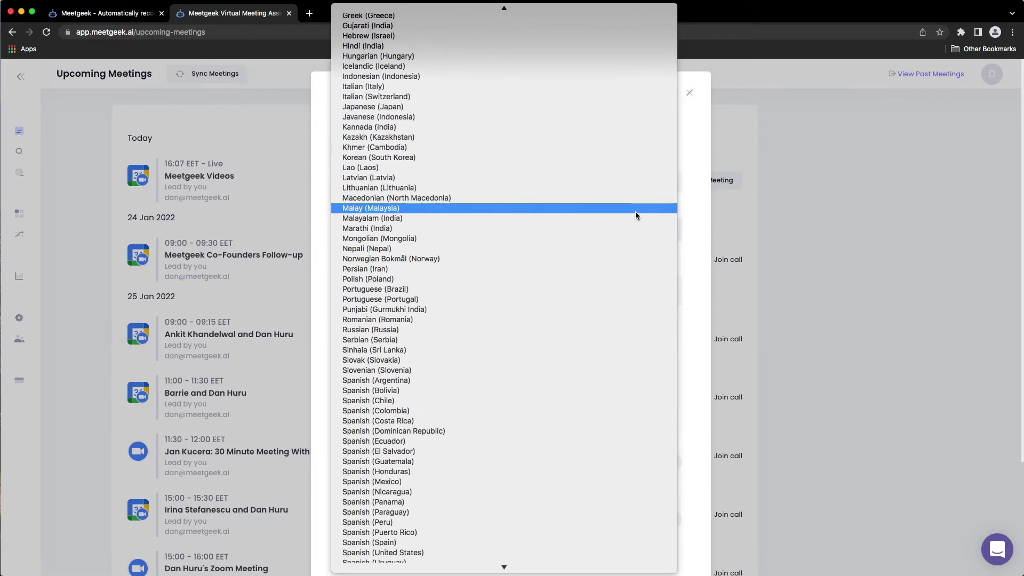
scroll(635, 211, up, 12)
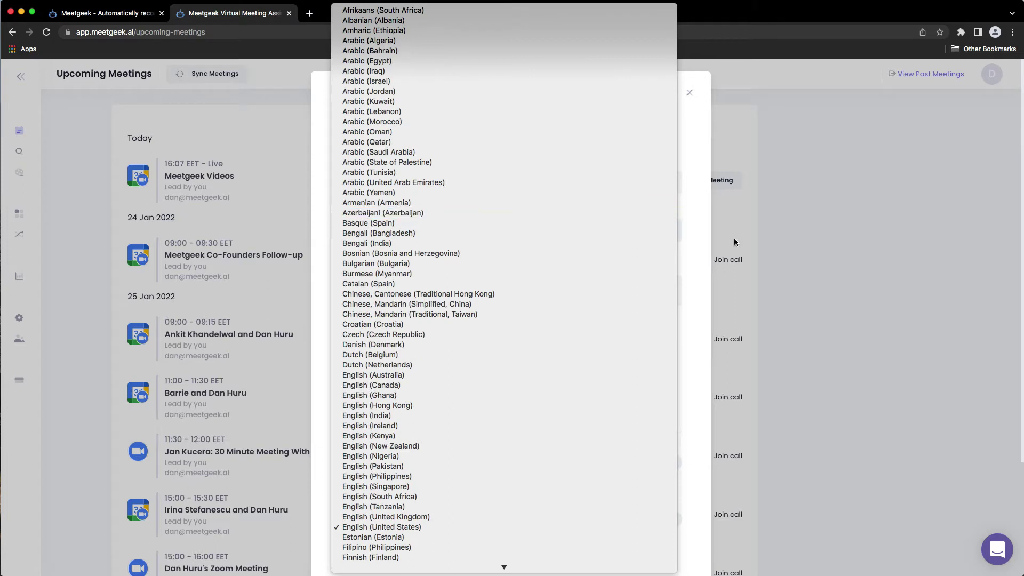
click(703, 255)
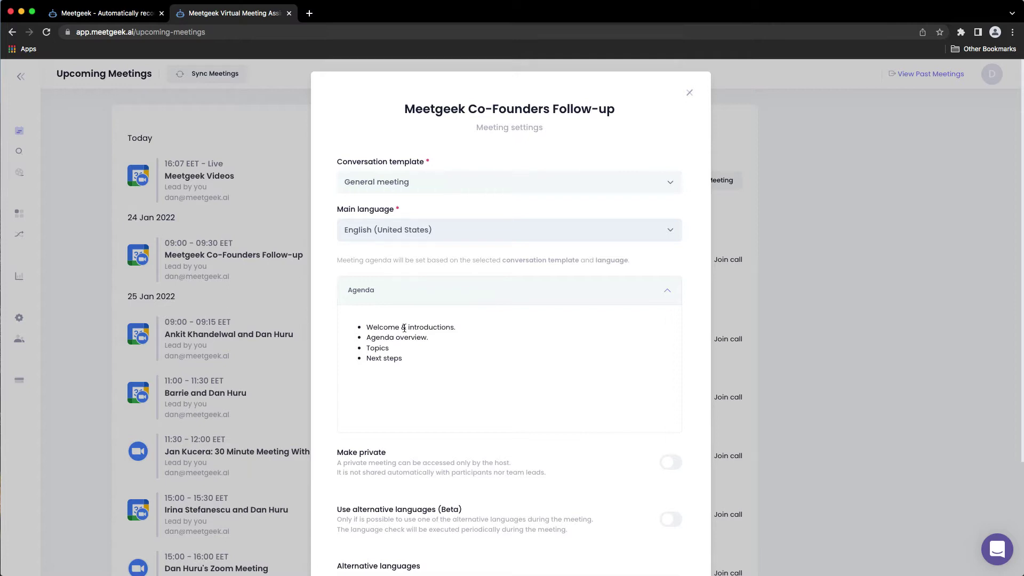
- Review the meeting's agenda, privacy, alternative language and conversation template settings, and close the settings without updating
scroll(404, 328, down, 5)
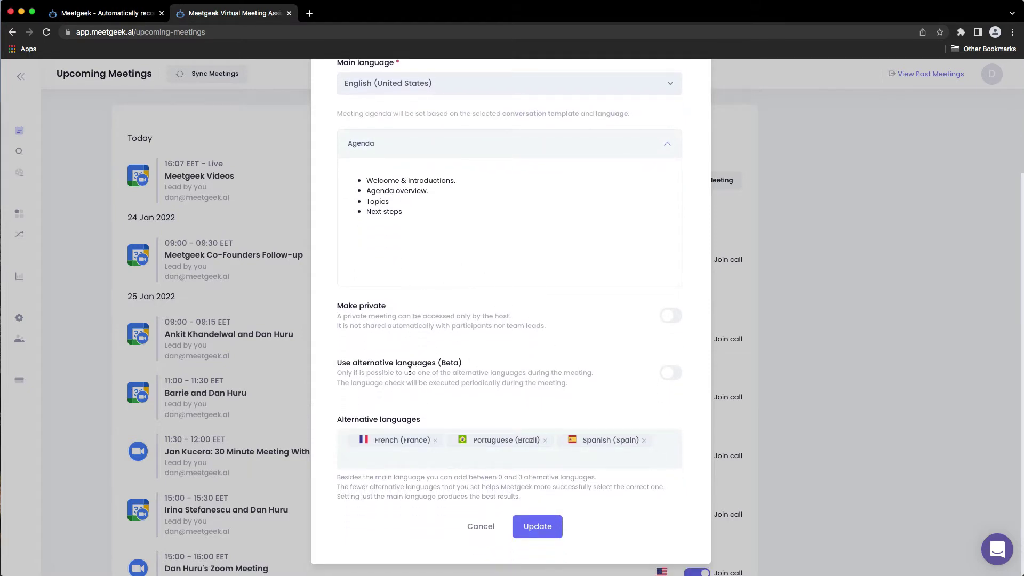
scroll(410, 372, up, 5)
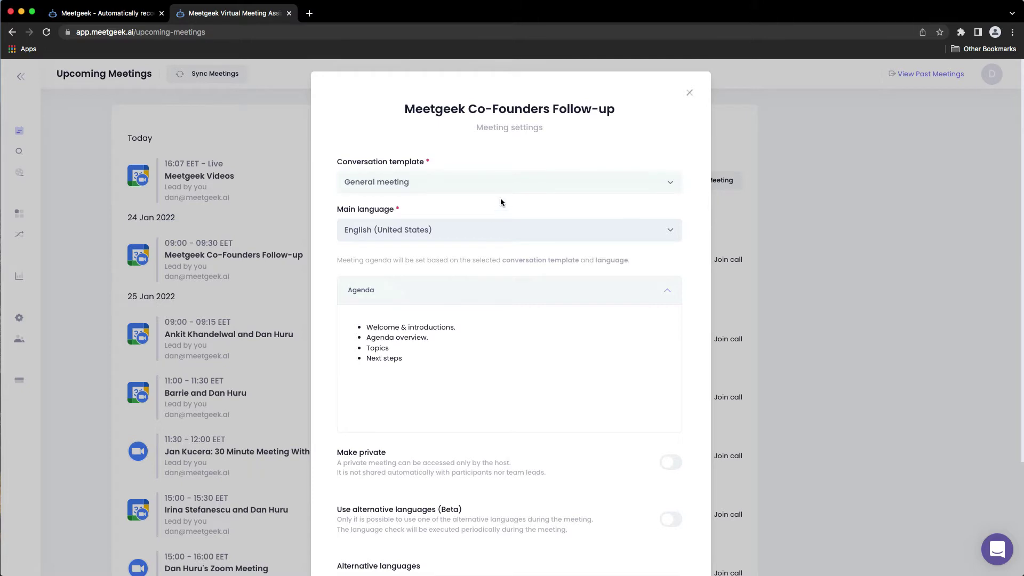
click(500, 184)
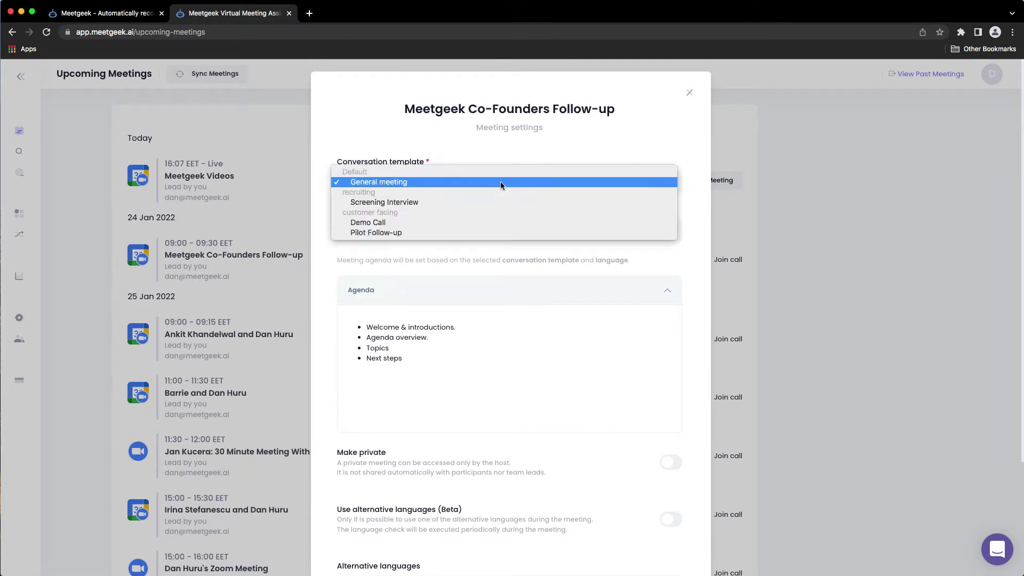
click(500, 153)
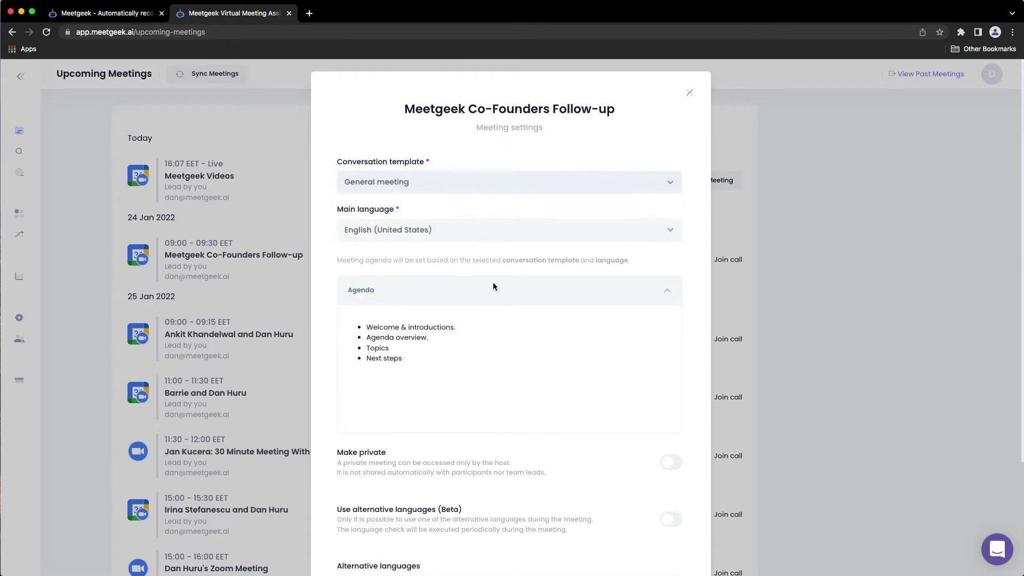
click(688, 92)
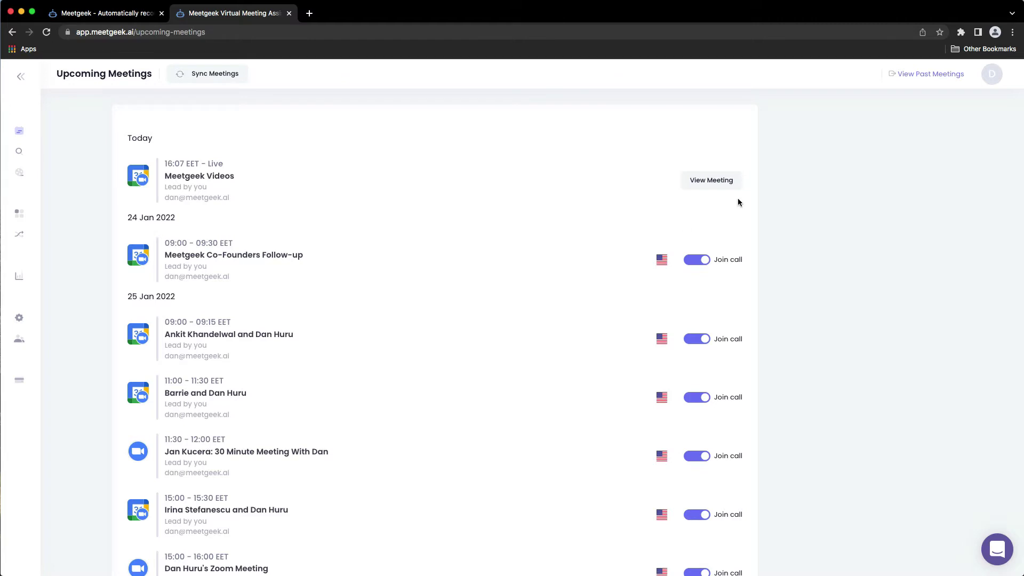
- Open the past meetings and browse the list of recorded meetings back to December 2021
click(934, 80)
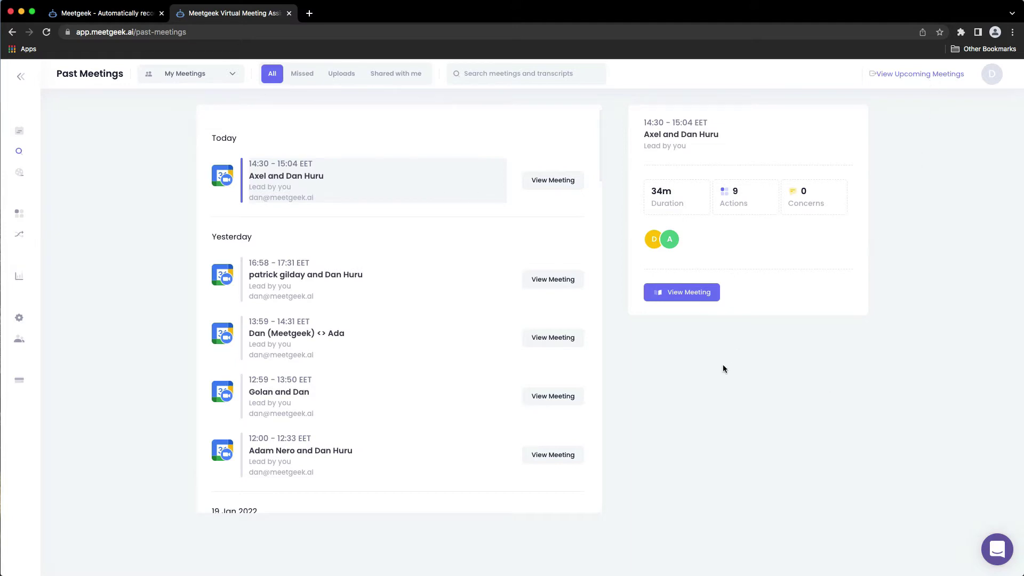
scroll(488, 323, down, 8)
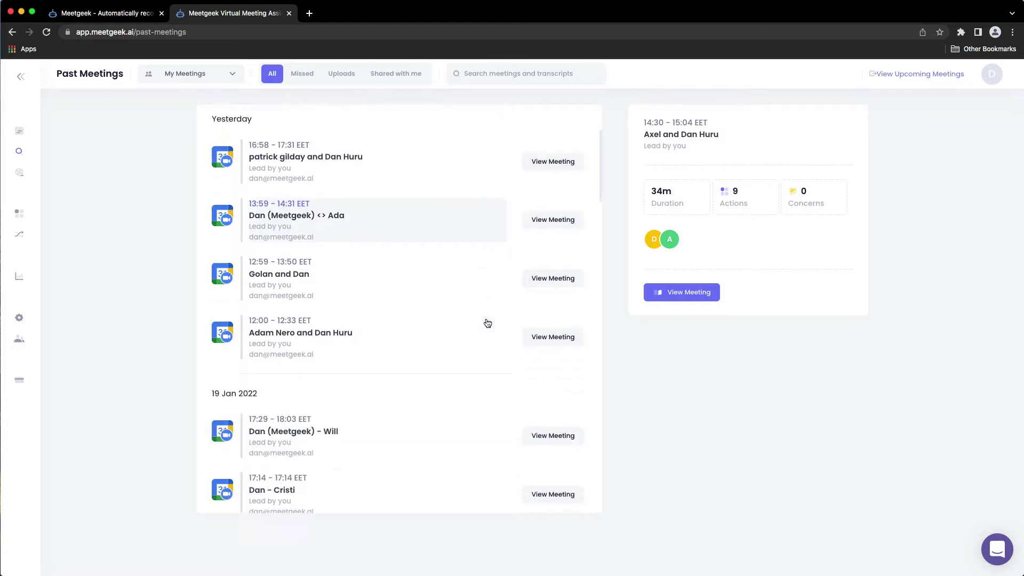
scroll(487, 323, down, 15)
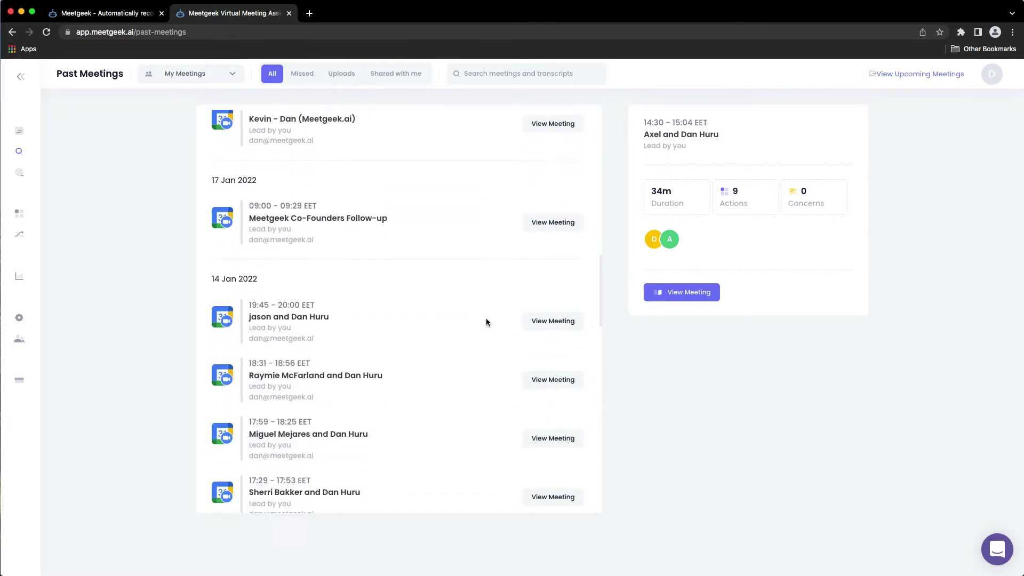
scroll(486, 323, down, 8)
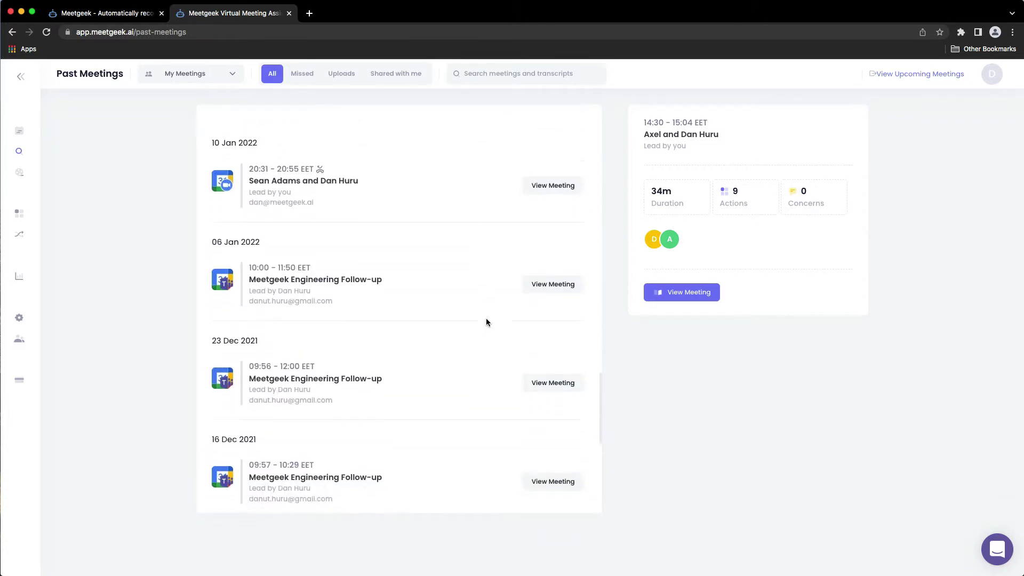
scroll(486, 322, up, 20)
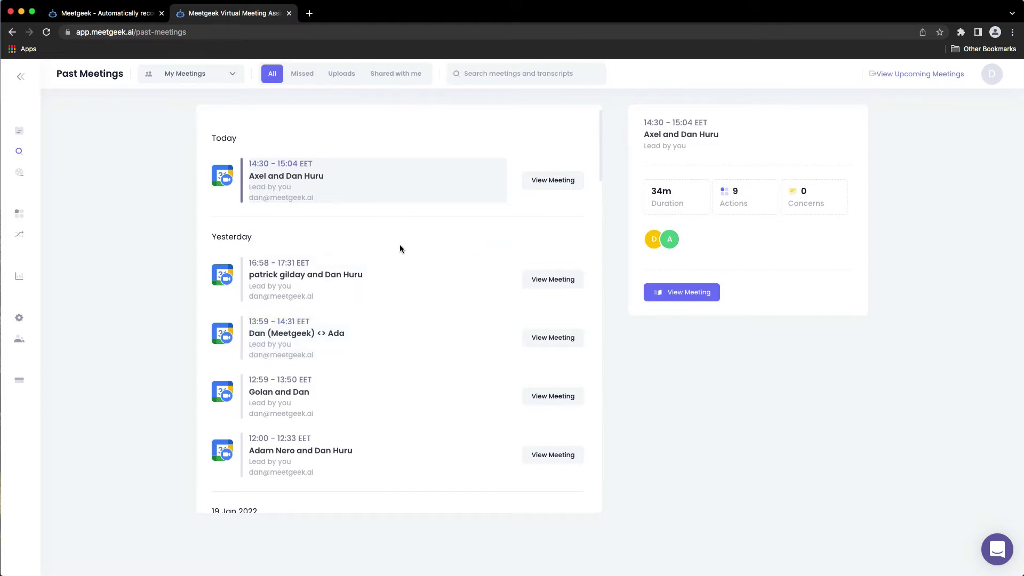
scroll(400, 249, down, 8)
scroll(400, 251, down, 20)
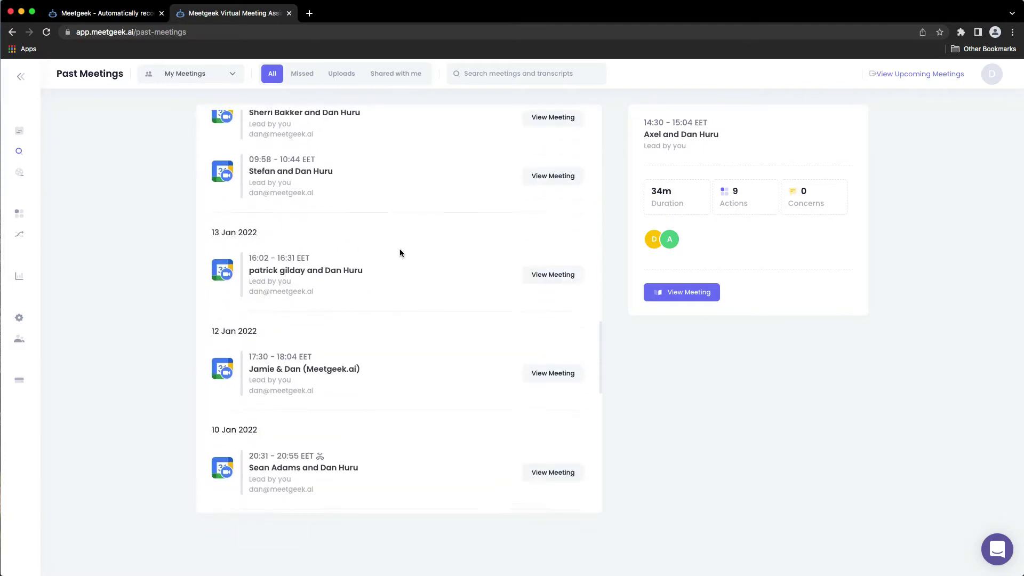
scroll(400, 253, up, 20)
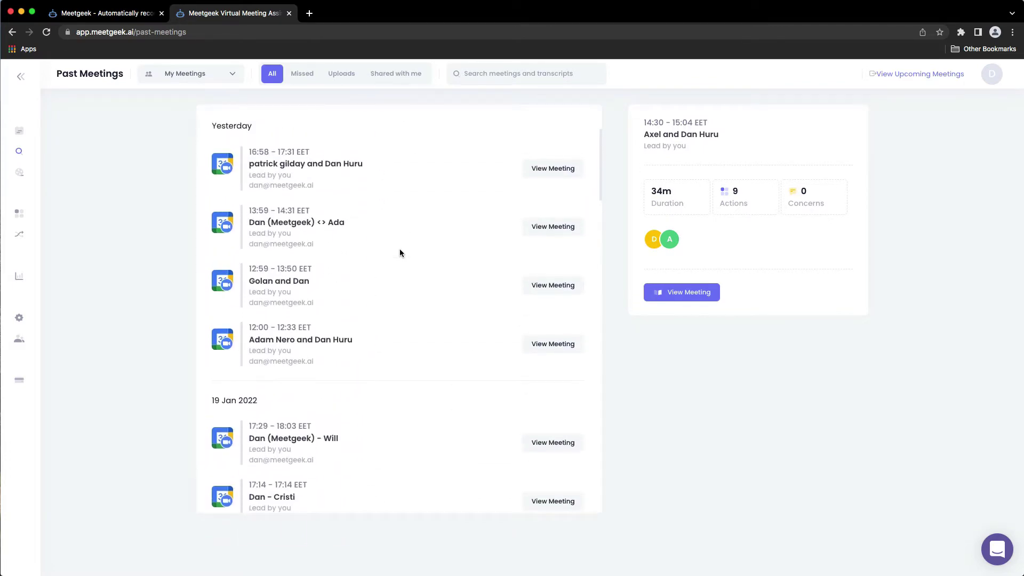
scroll(400, 253, up, 2)
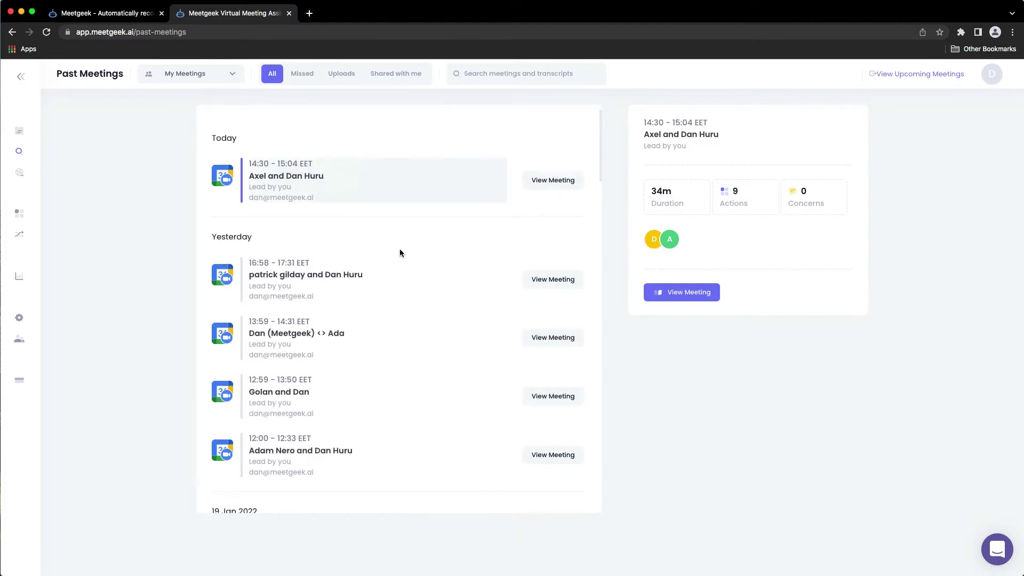
- Filter the past meetings to the missed ones, restore the full list, and view the available team filters
click(303, 75)
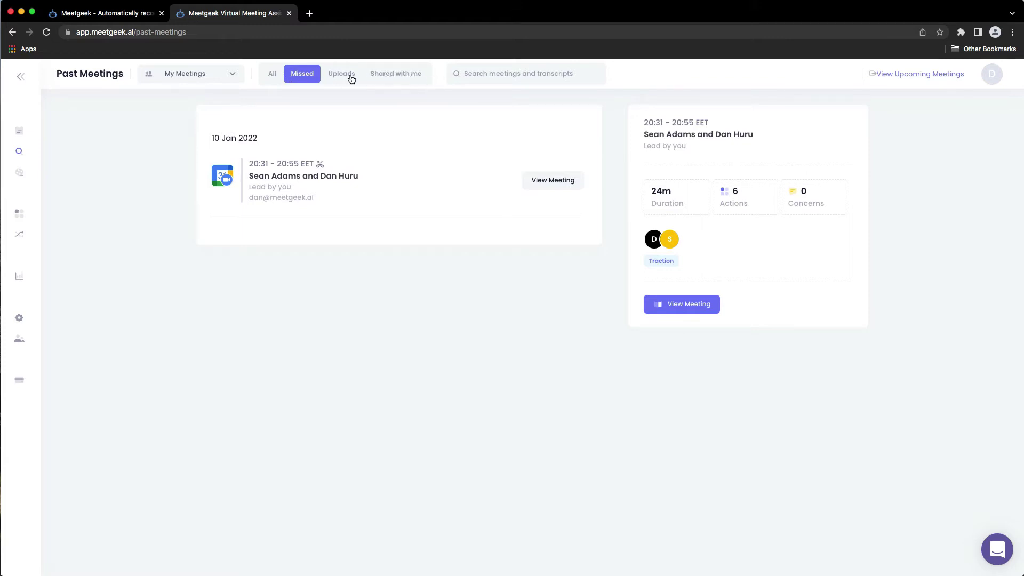
click(276, 77)
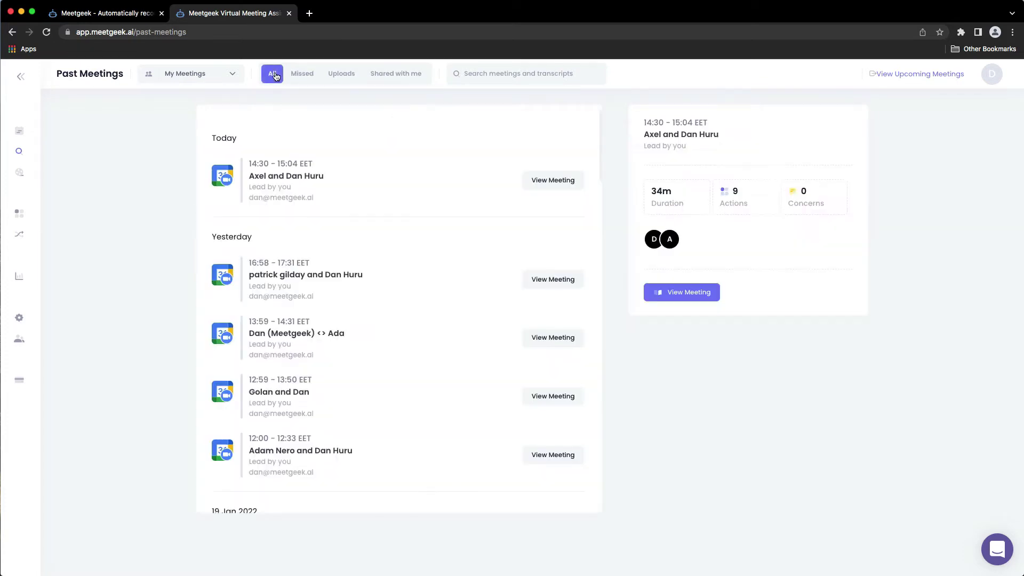
click(230, 75)
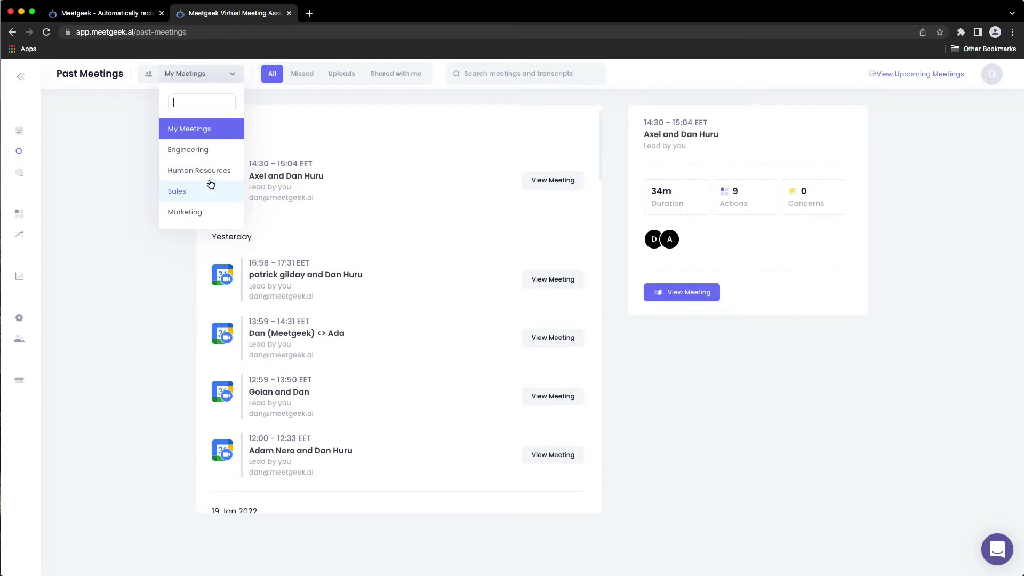
click(380, 99)
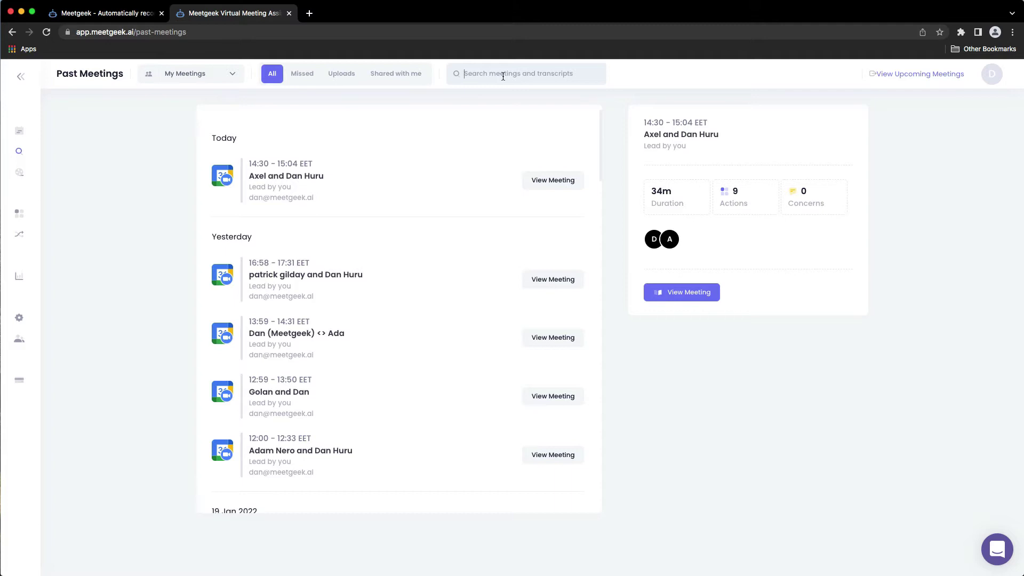
- Search past meetings and transcripts for "meetgeek" and browse the matching transcript excerpts
text(meetgeek)
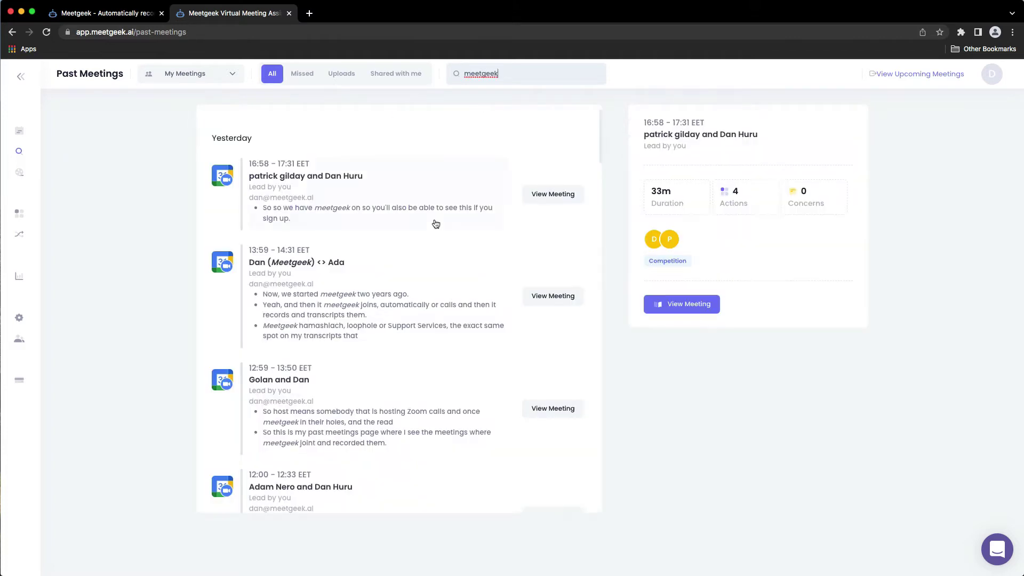
scroll(415, 251, down, 5)
scroll(414, 312, down, 15)
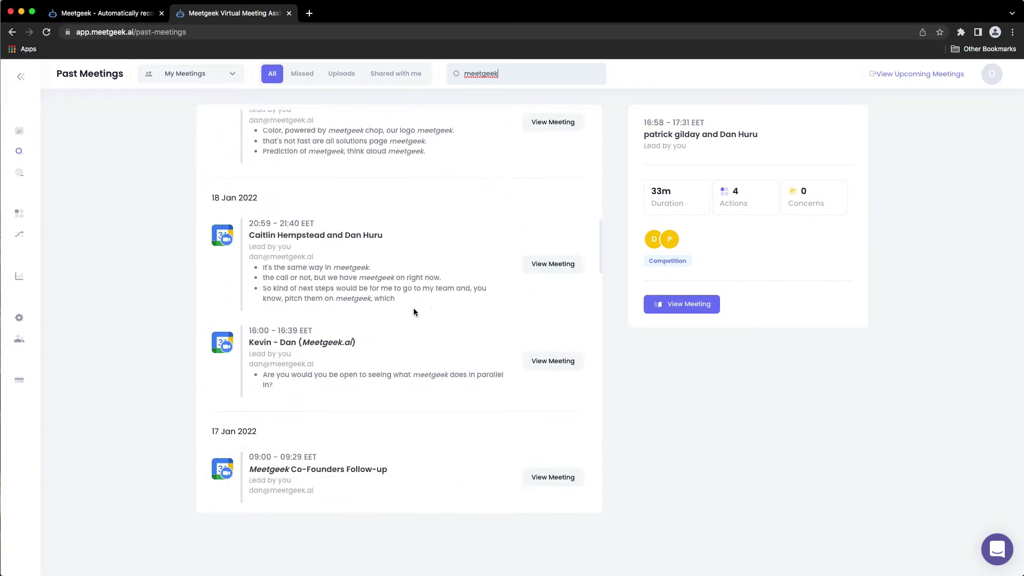
scroll(416, 312, down, 1)
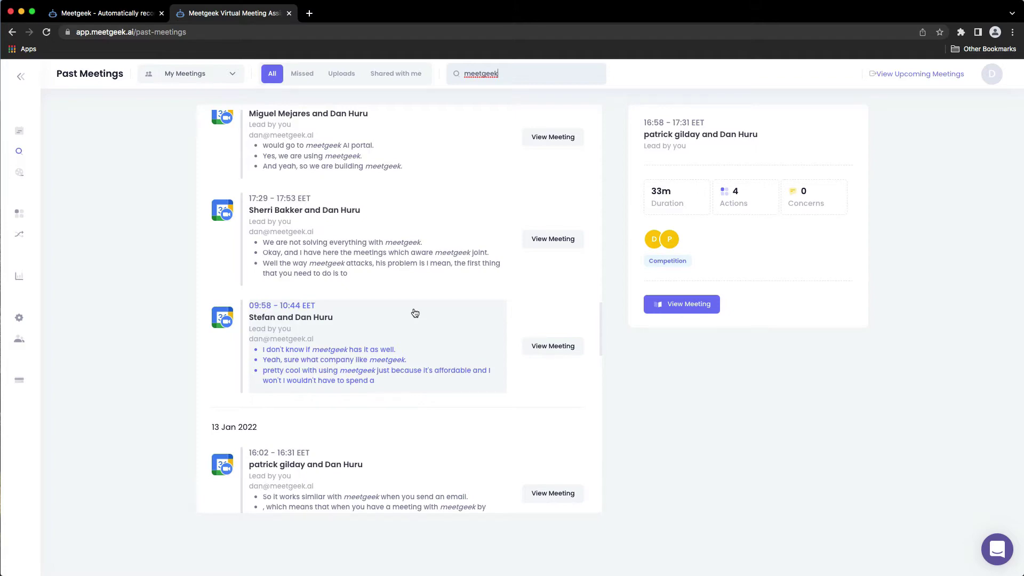
scroll(415, 313, down, 10)
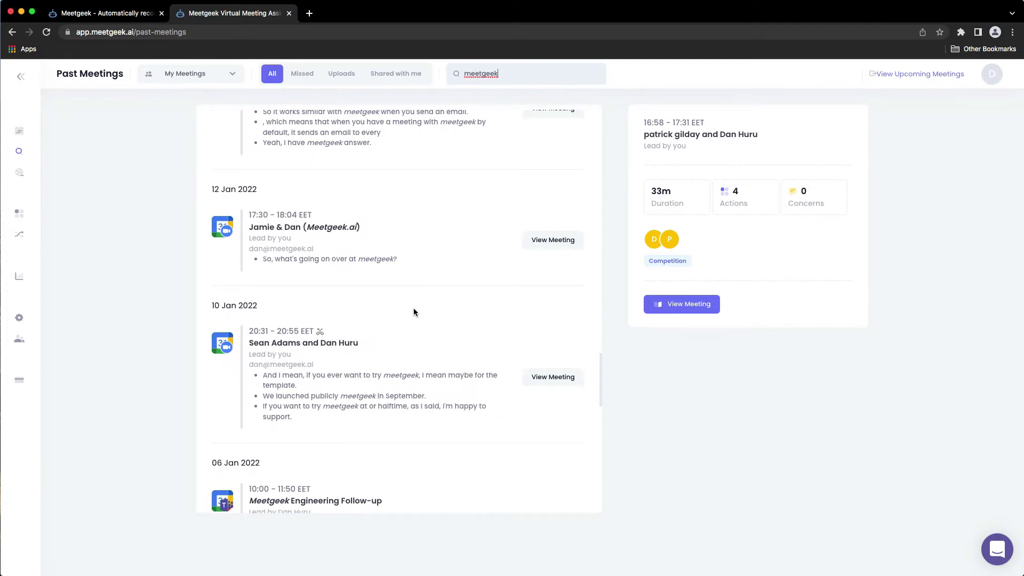
scroll(414, 312, up, 10)
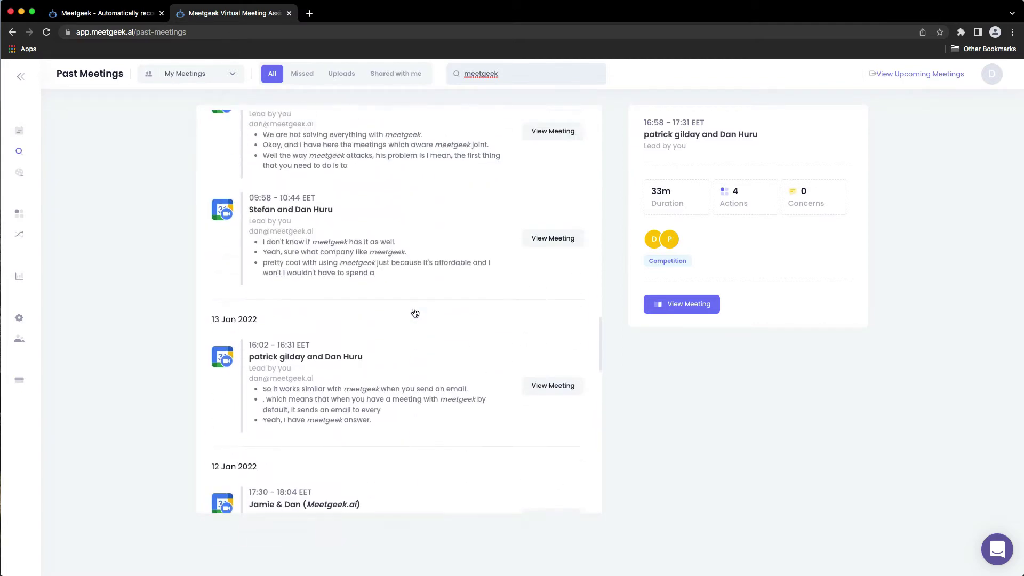
scroll(414, 312, up, 10)
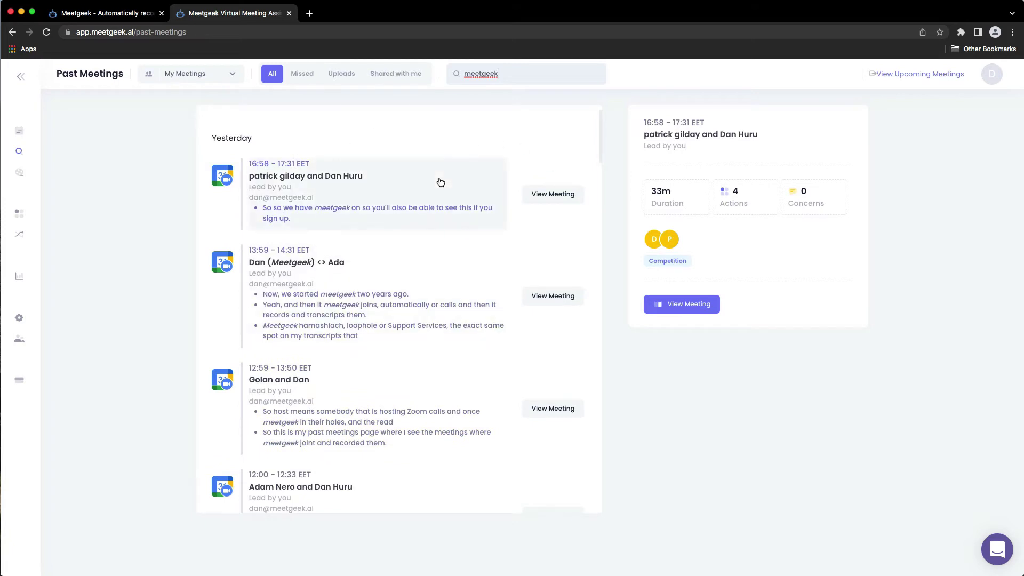
- Replace the search term with "help" and browse the matching transcript excerpts
double_click(533, 71)
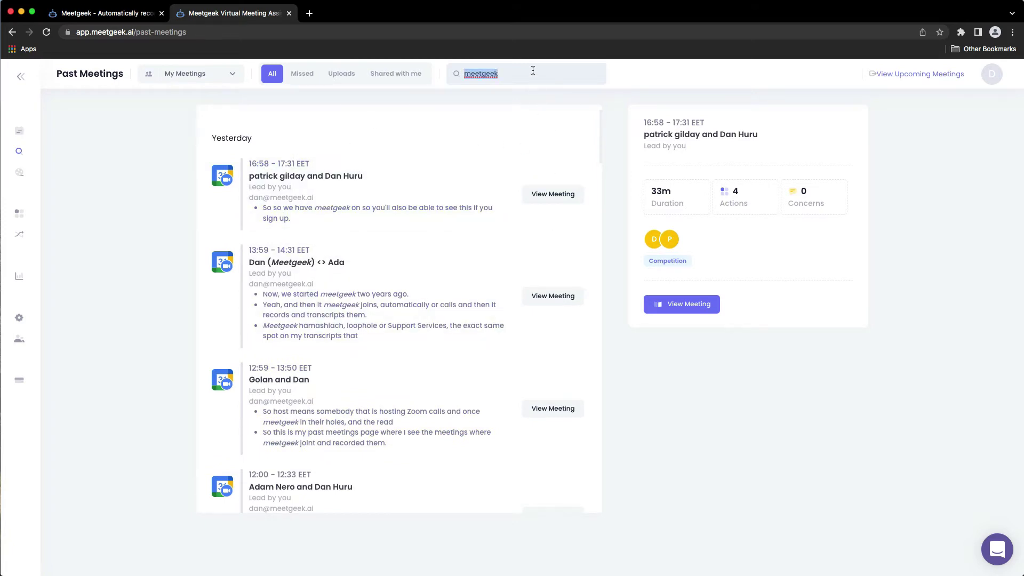
text(help)
key(Return)
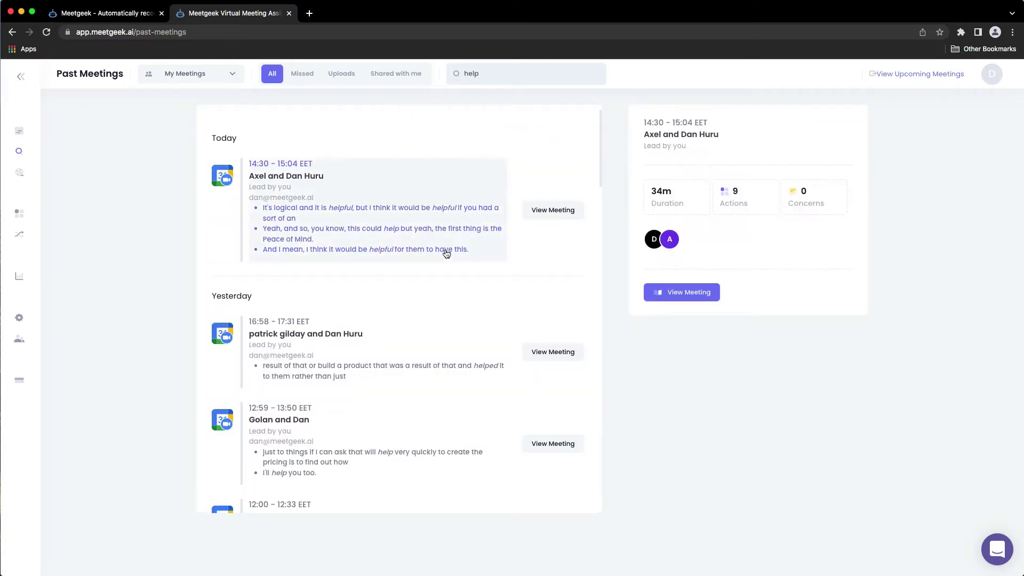
scroll(447, 254, down, 15)
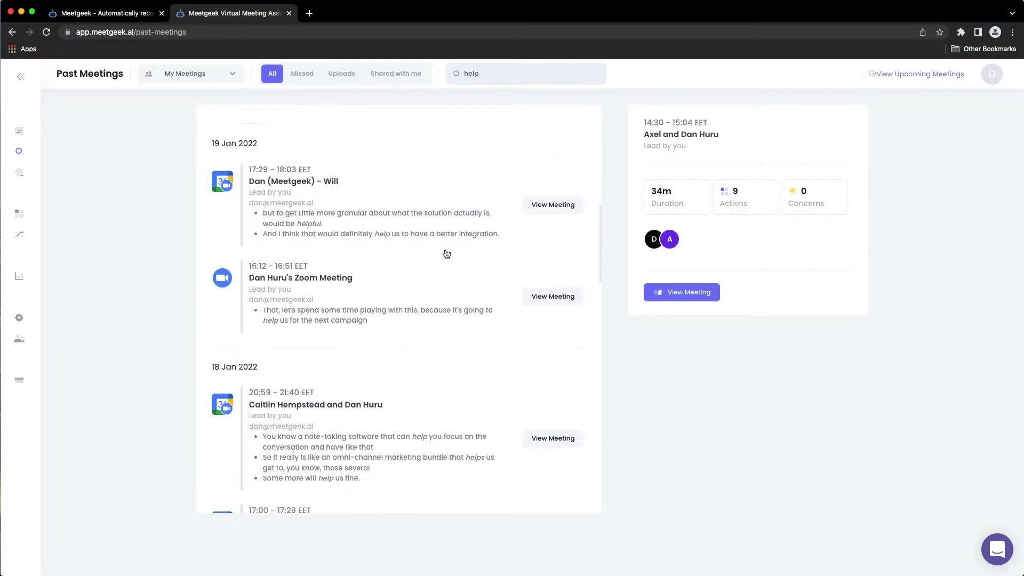
scroll(445, 248, down, 5)
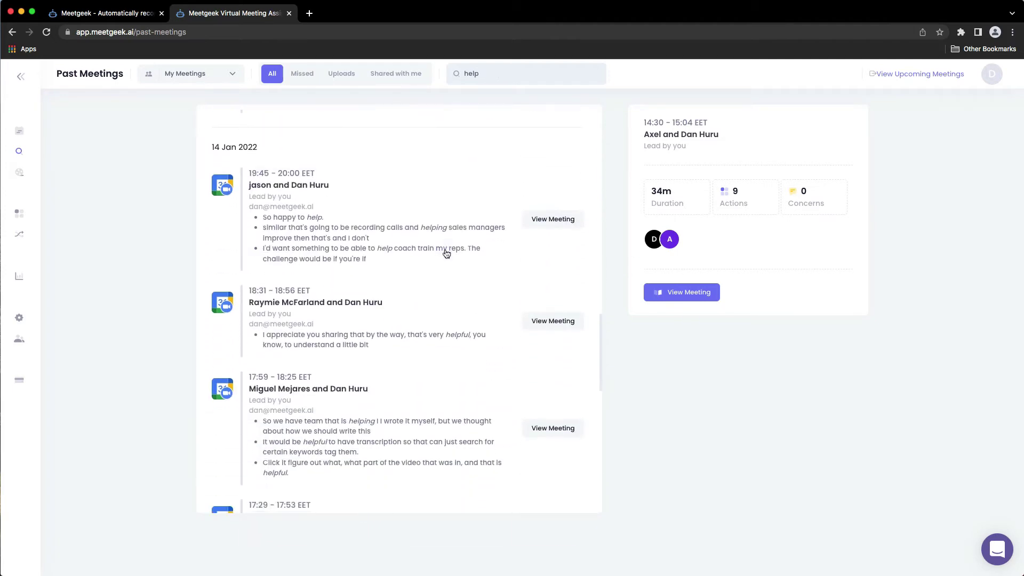
- Clear the "help" search and browse the full list of past meetings back to December 2021
scroll(446, 251, up, 20)
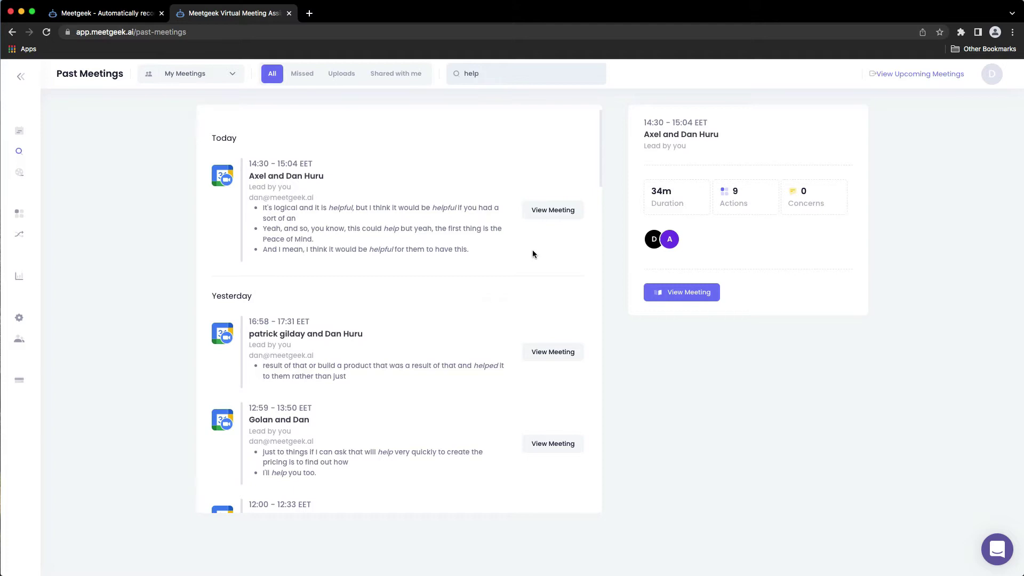
double_click(480, 73)
key(BackSpace)
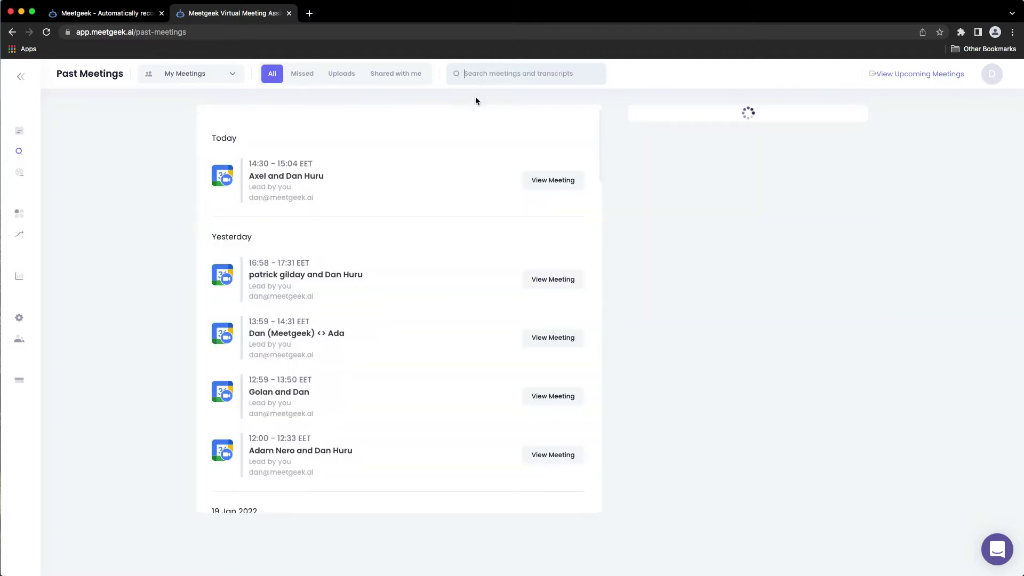
scroll(497, 158, down, 10)
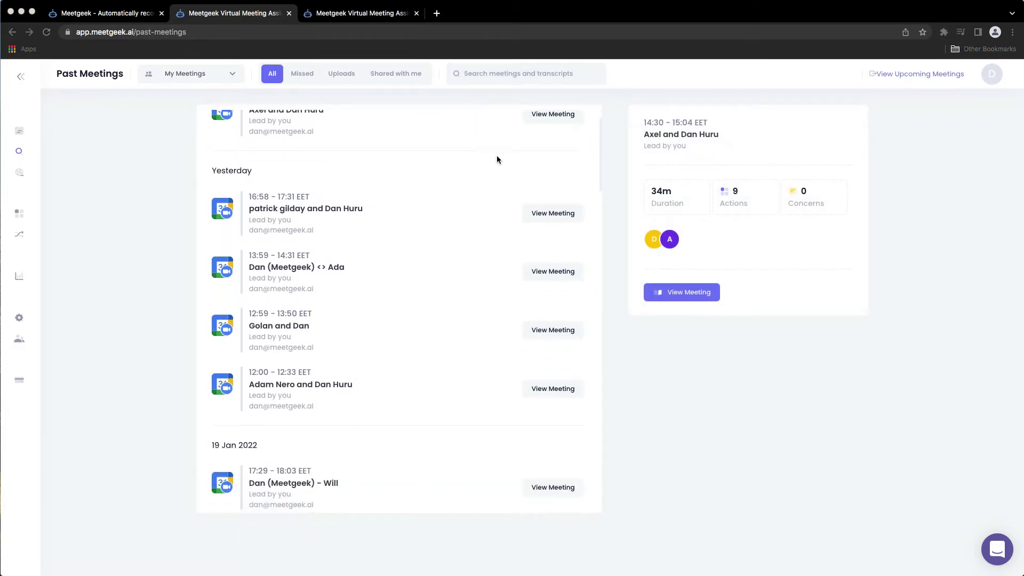
scroll(497, 159, down, 8)
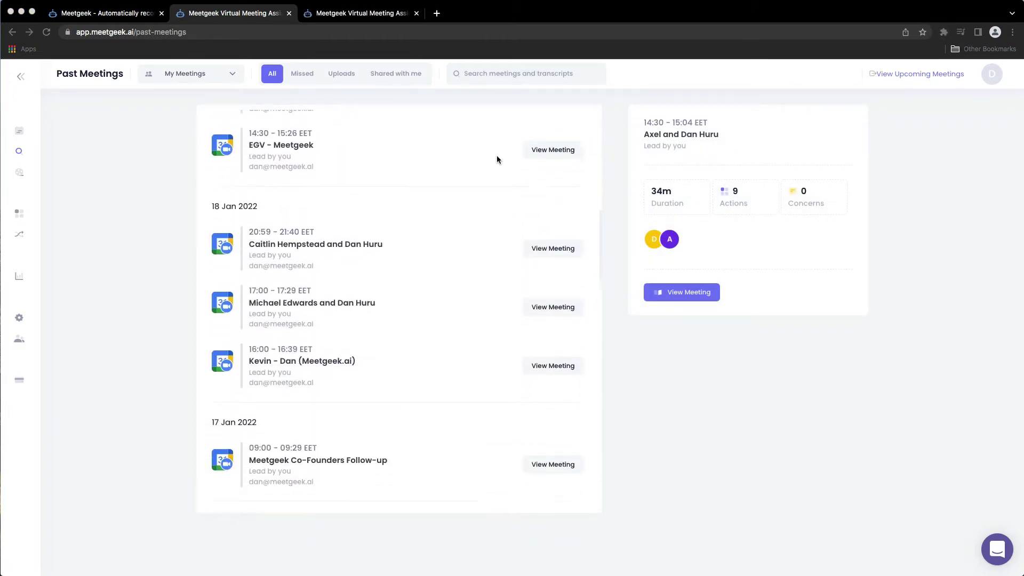
scroll(497, 159, down, 10)
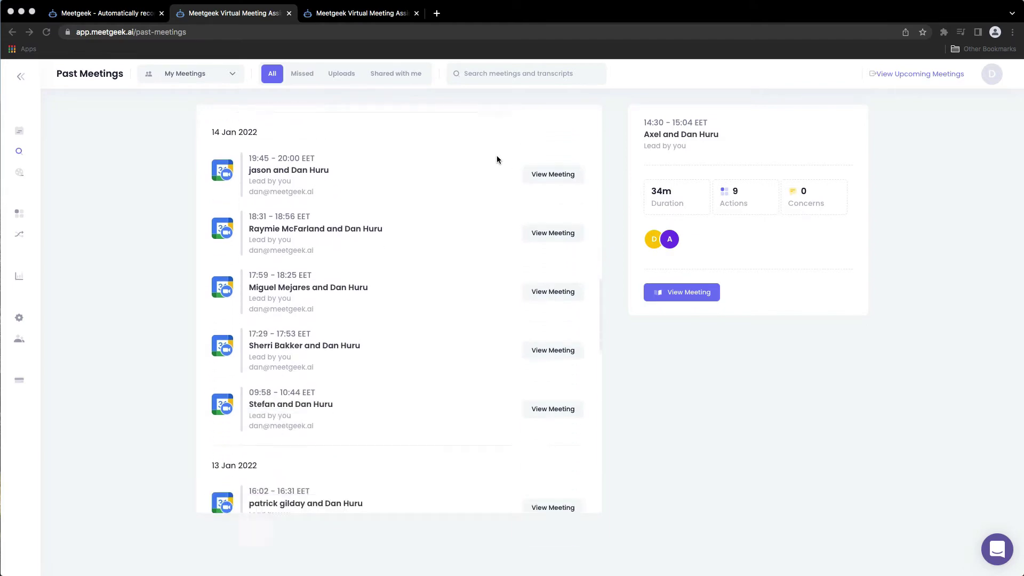
scroll(498, 159, down, 4)
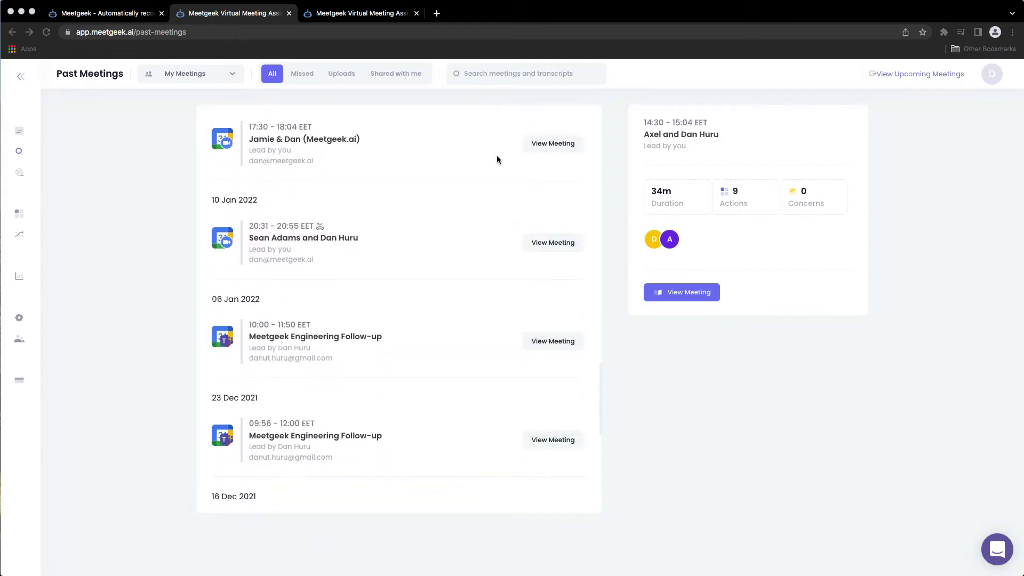
scroll(497, 159, up, 10)
scroll(498, 159, up, 5)
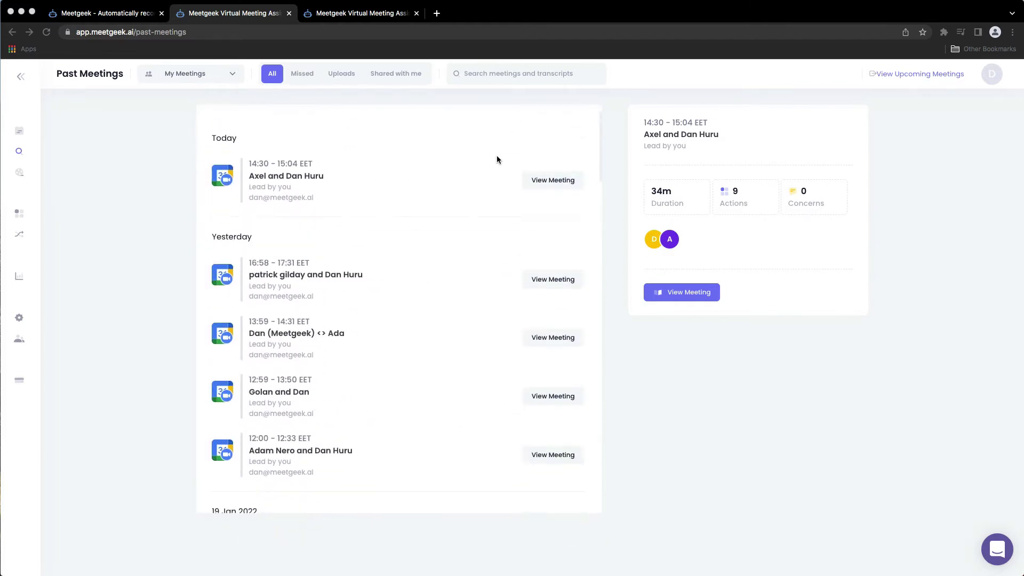
- Open the 18 Jan 2022 meeting held from 20:59 to 21:40 in its own browser tab
scroll(497, 159, down, 6)
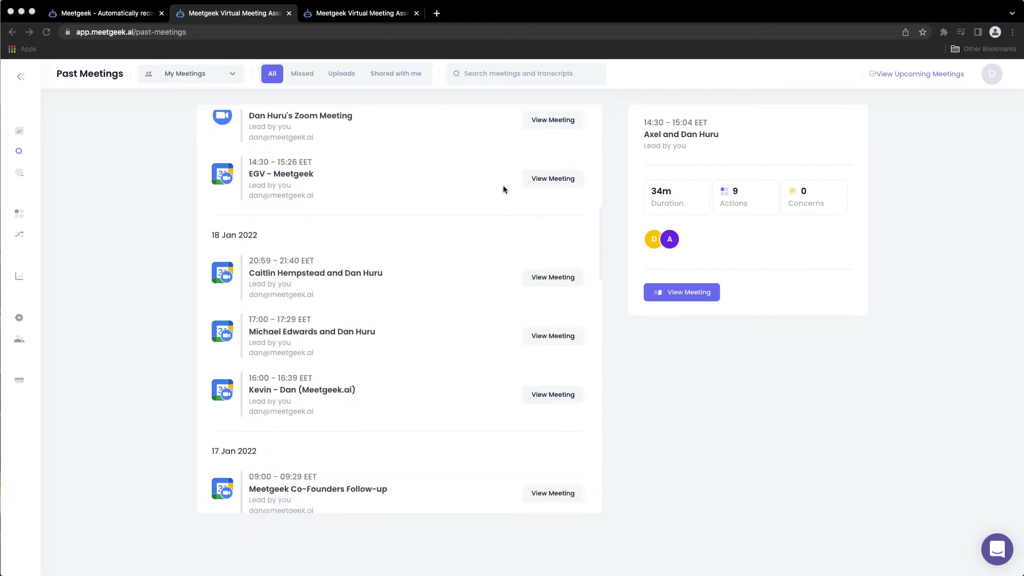
click(540, 278)
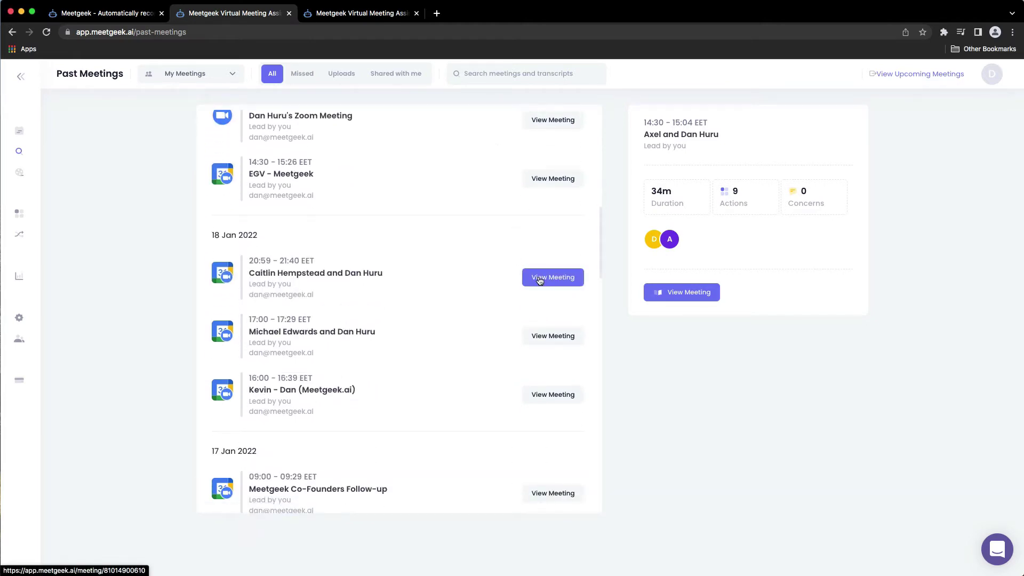
click(367, 15)
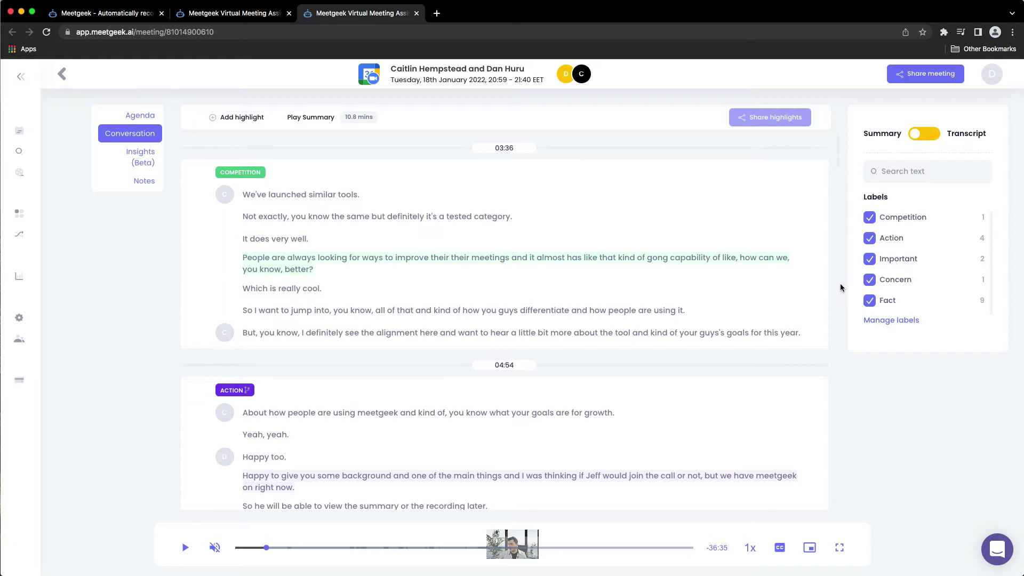
- Switch the meeting conversation from the summary to the full transcript and browse its opening lines
click(927, 141)
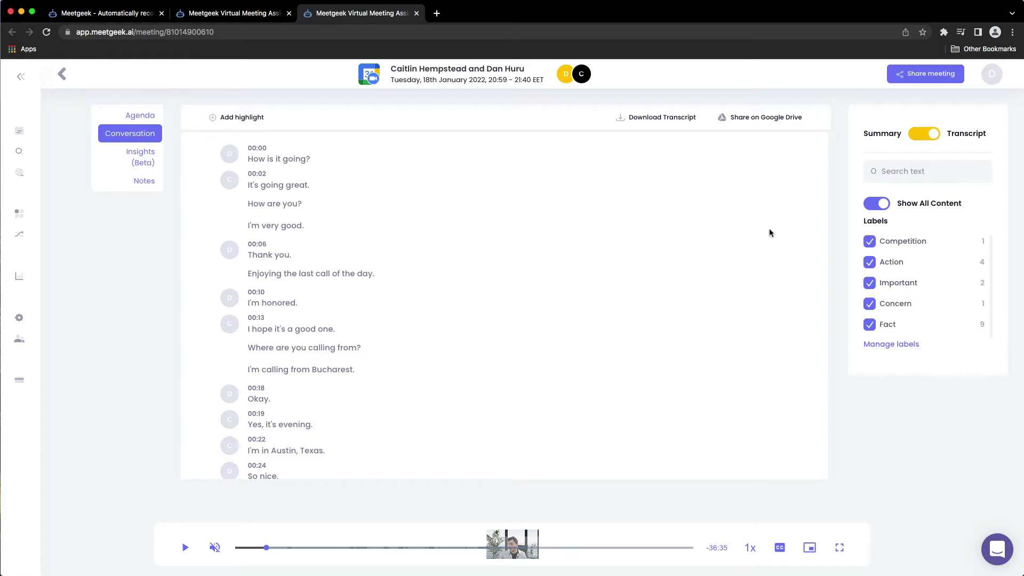
scroll(740, 246, down, 6)
scroll(740, 247, up, 6)
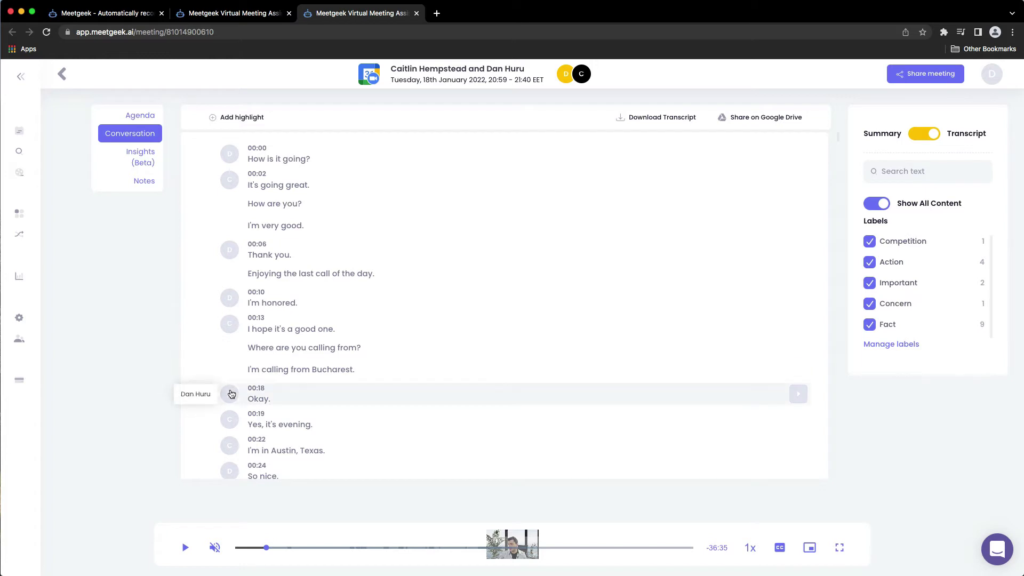
scroll(231, 394, down, 3)
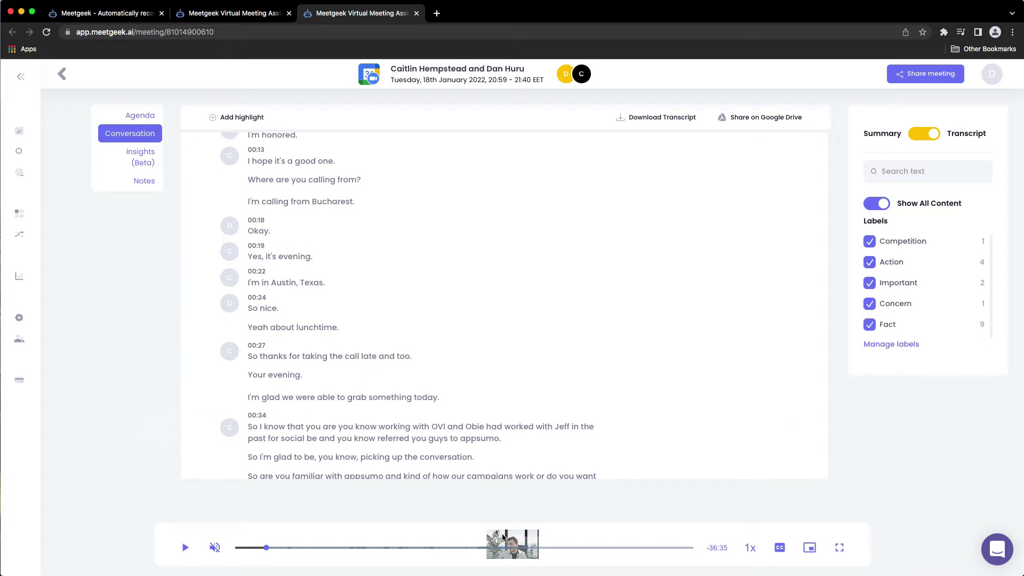
mouse_move(215, 551)
scroll(423, 431, down, 5)
scroll(426, 433, down, 1)
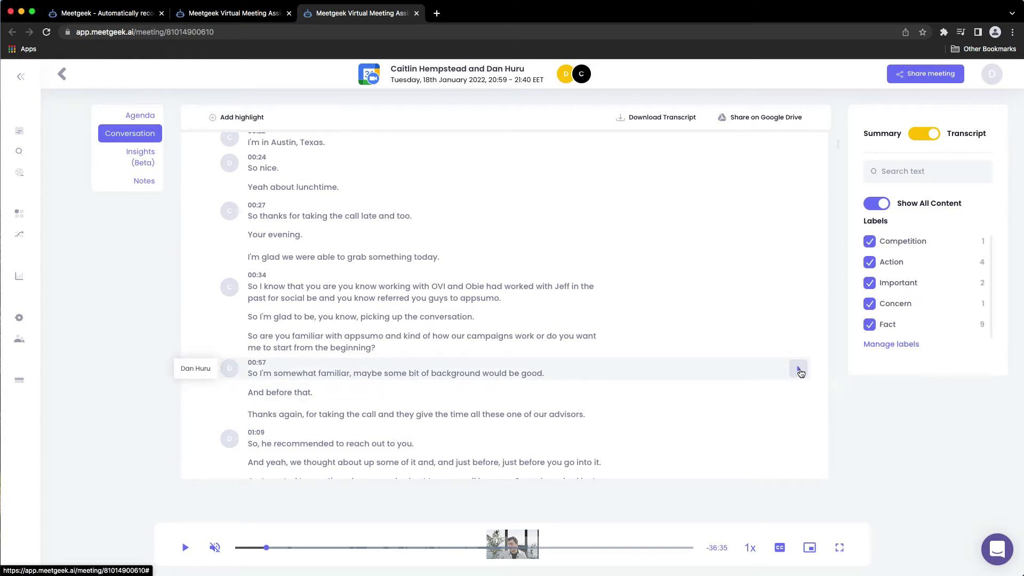
- Play the recording from the 00:57 transcript line in picture-in-picture, and pause it
click(800, 372)
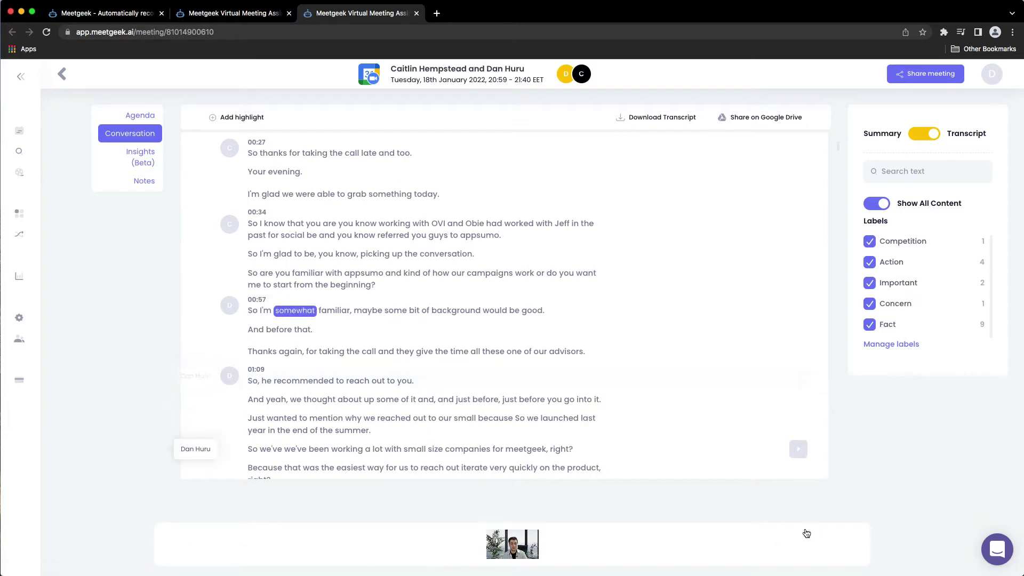
mouse_move(567, 556)
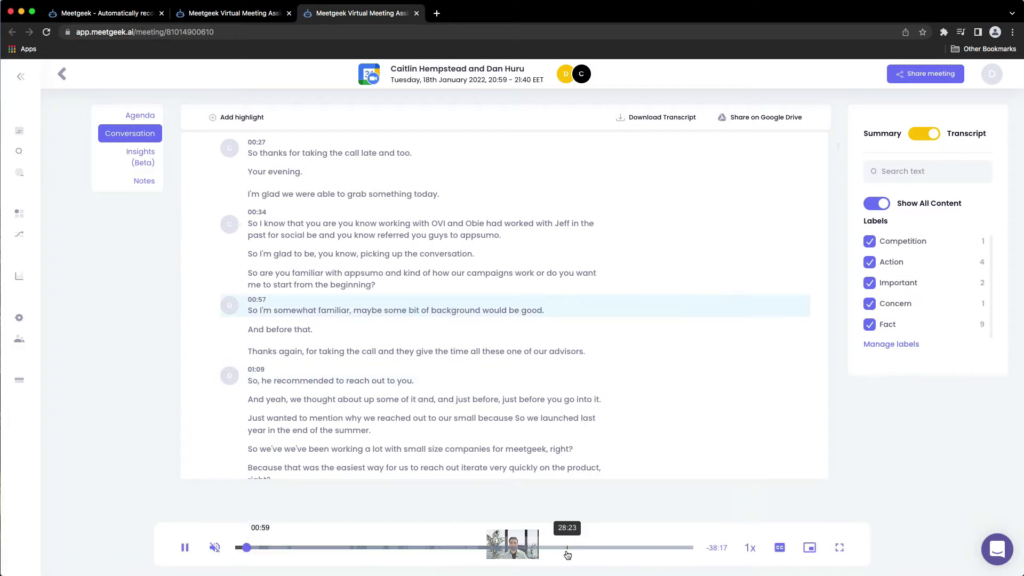
click(810, 548)
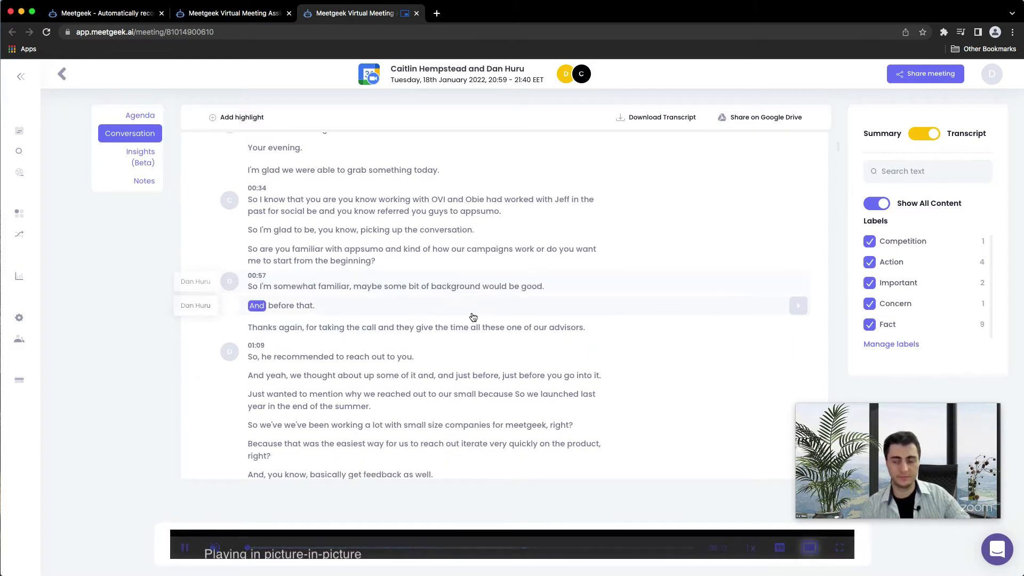
mouse_move(812, 417)
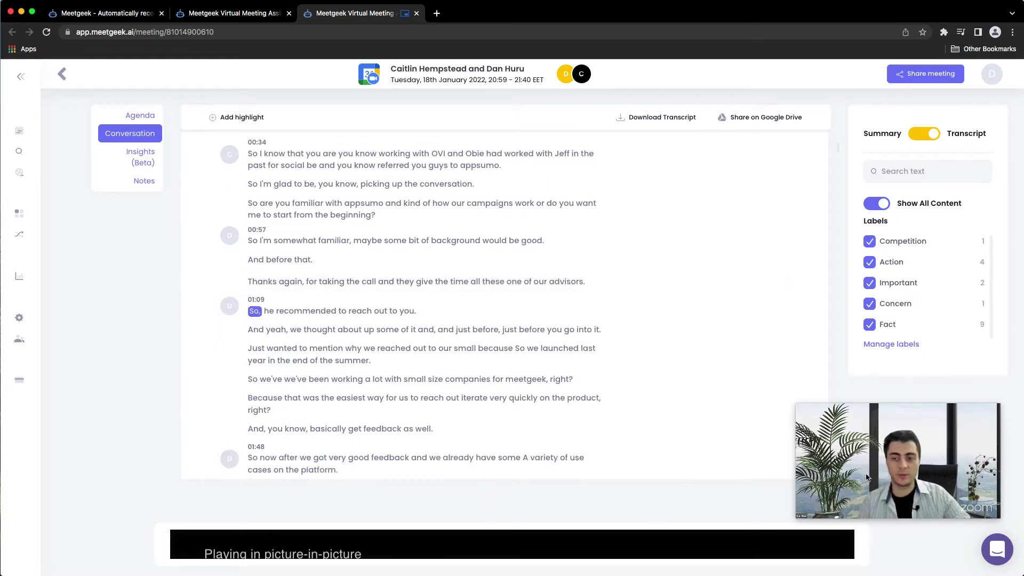
click(898, 508)
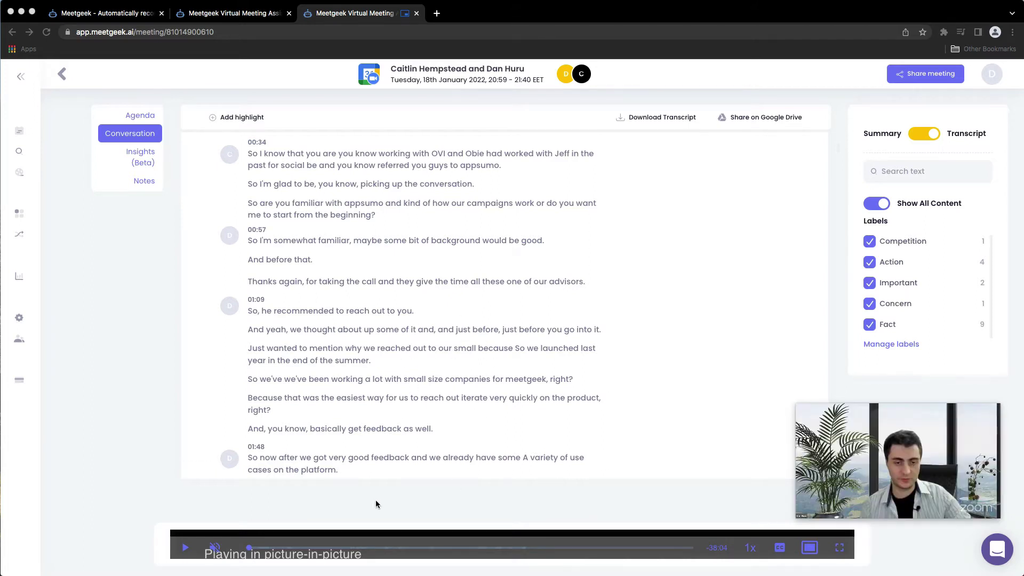
- Check the player's sound control and view the available playback speeds
click(213, 548)
click(752, 550)
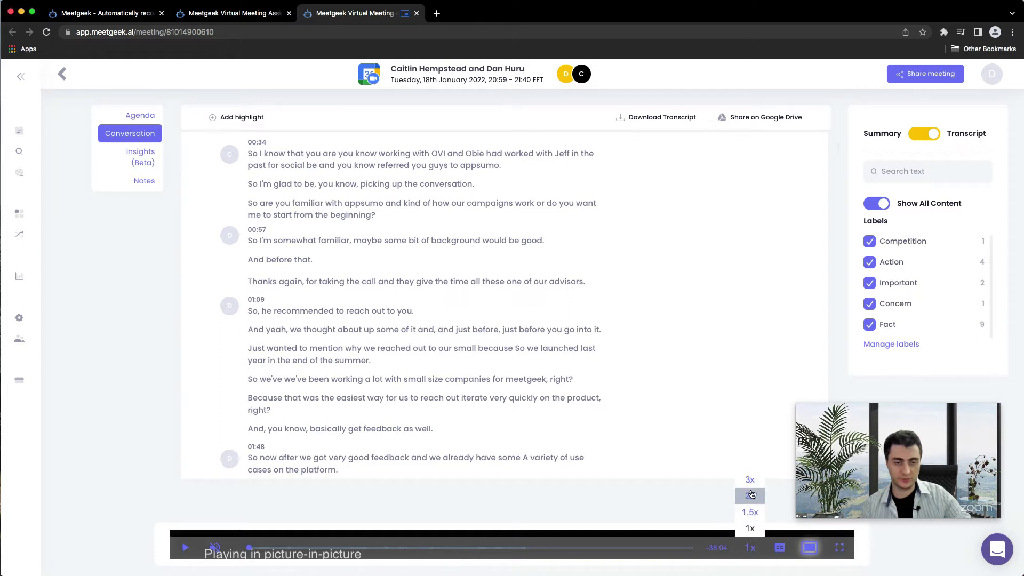
mouse_move(781, 550)
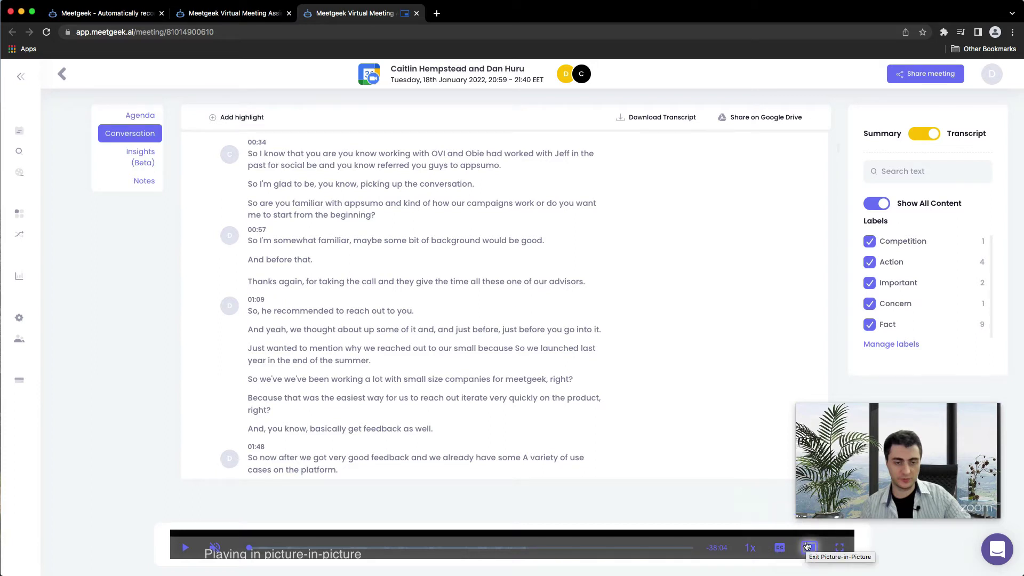
- View the recording in full screen with captions turned off, and return it to picture-in-picture
click(841, 548)
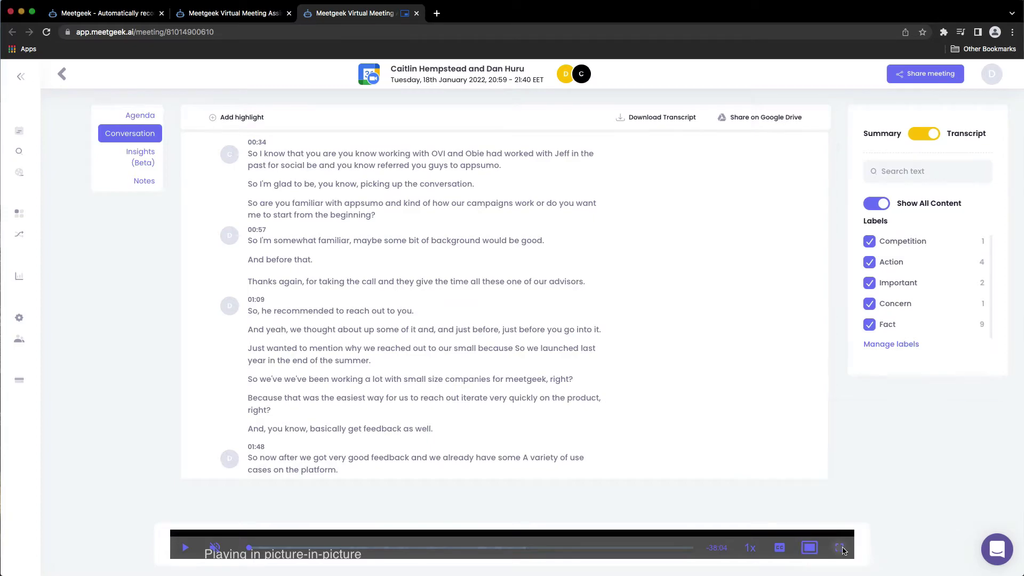
mouse_move(951, 566)
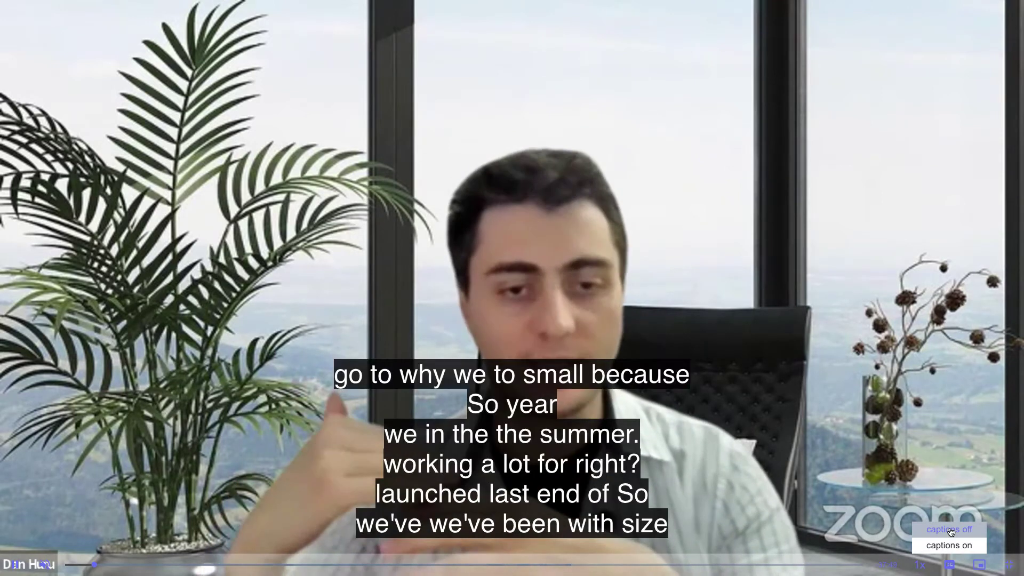
click(959, 530)
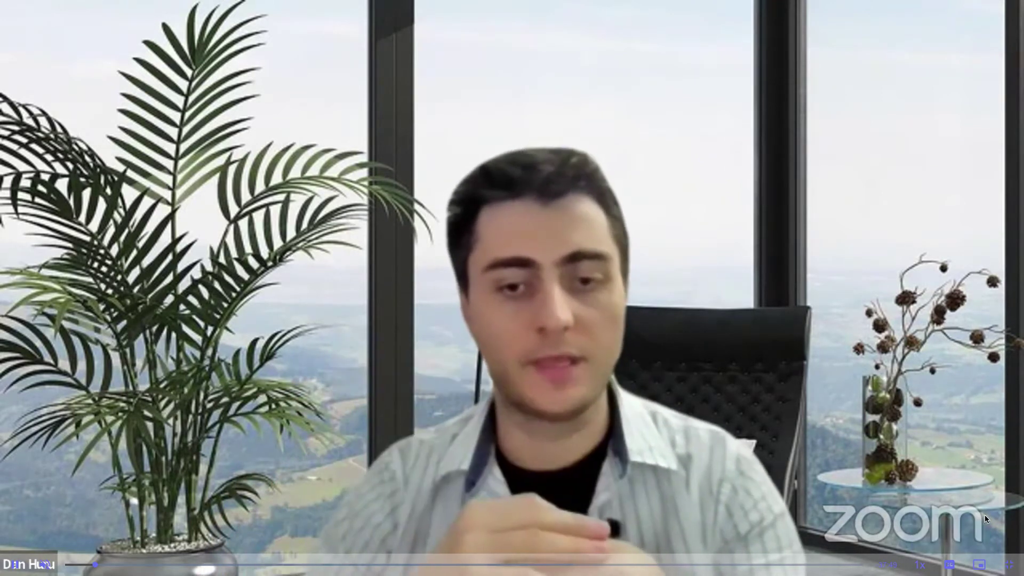
click(982, 565)
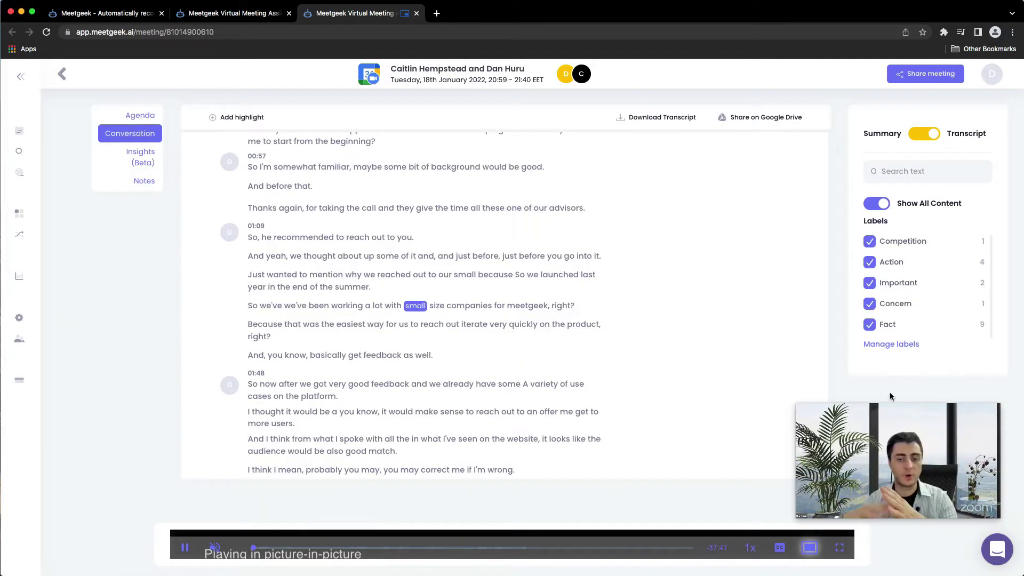
- Pause the recording and close the picture-in-picture window
click(185, 550)
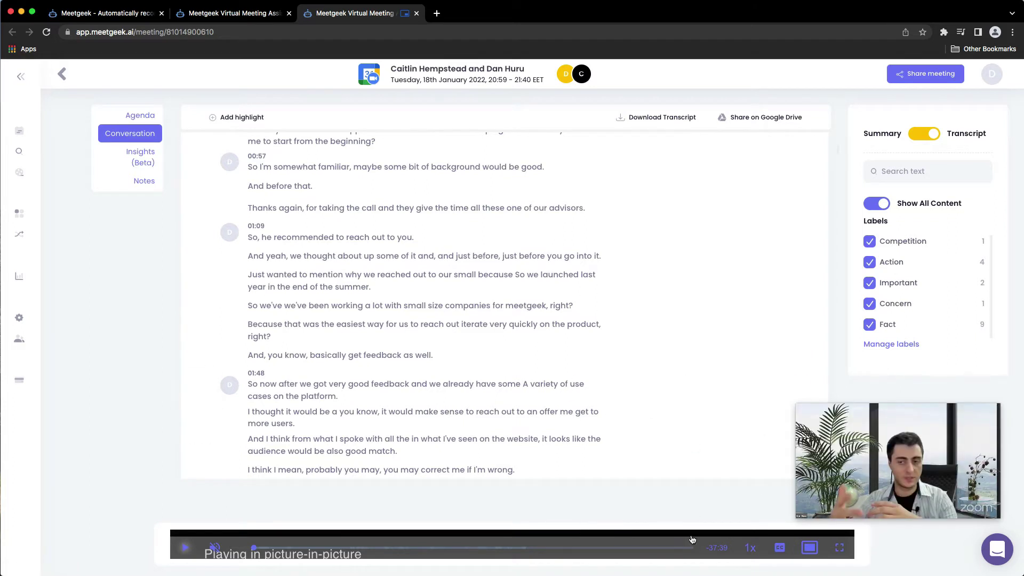
mouse_move(873, 493)
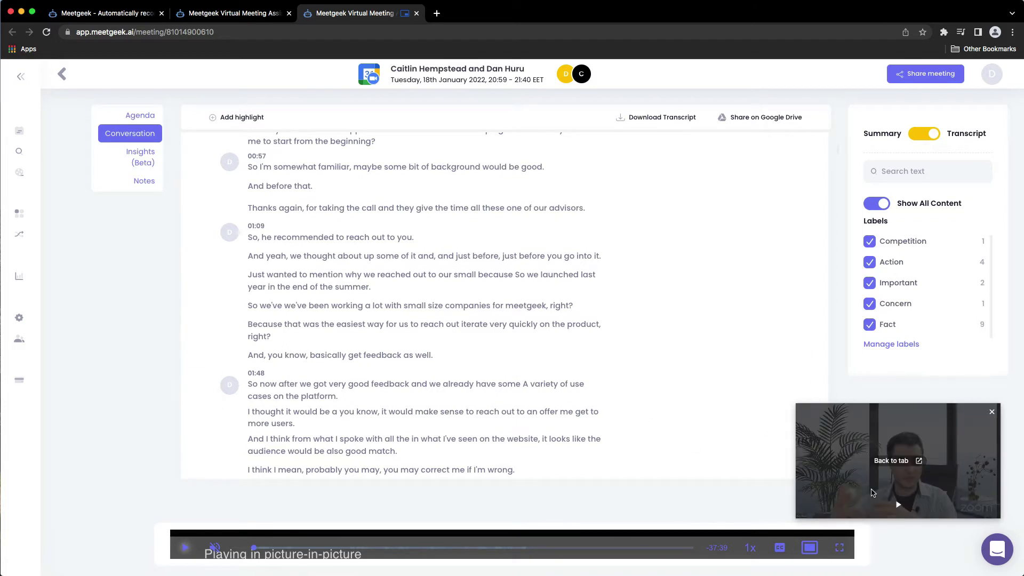
click(992, 412)
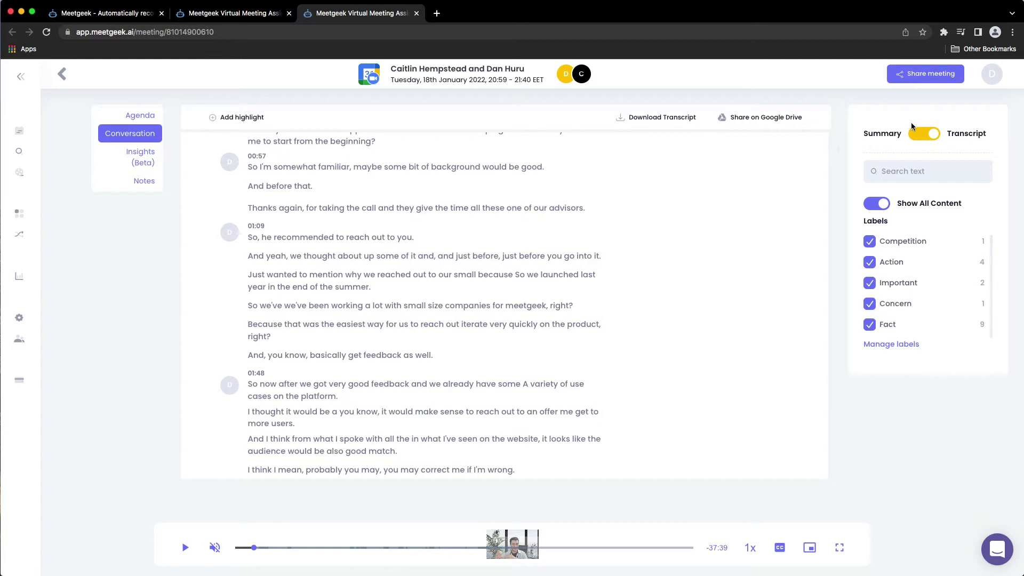
- Switch the conversation back to the summary and look over the Competition and Action highlights
click(920, 139)
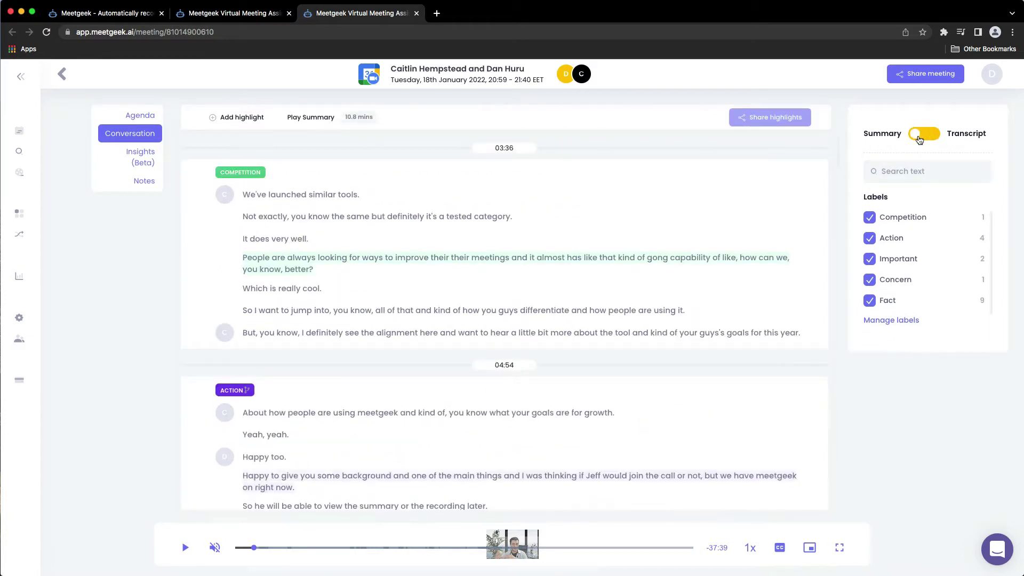
scroll(786, 255, down, 5)
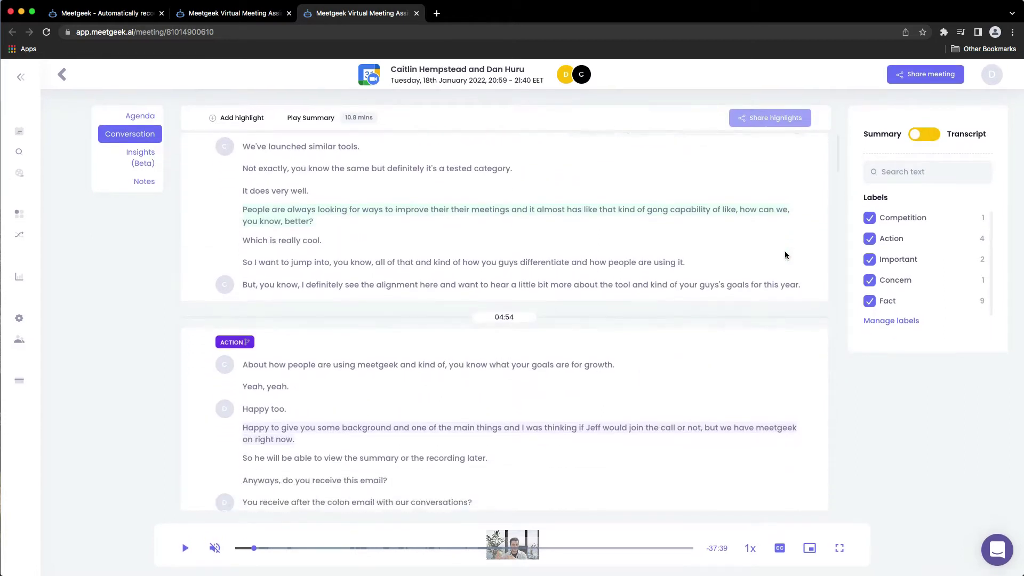
scroll(786, 255, up, 5)
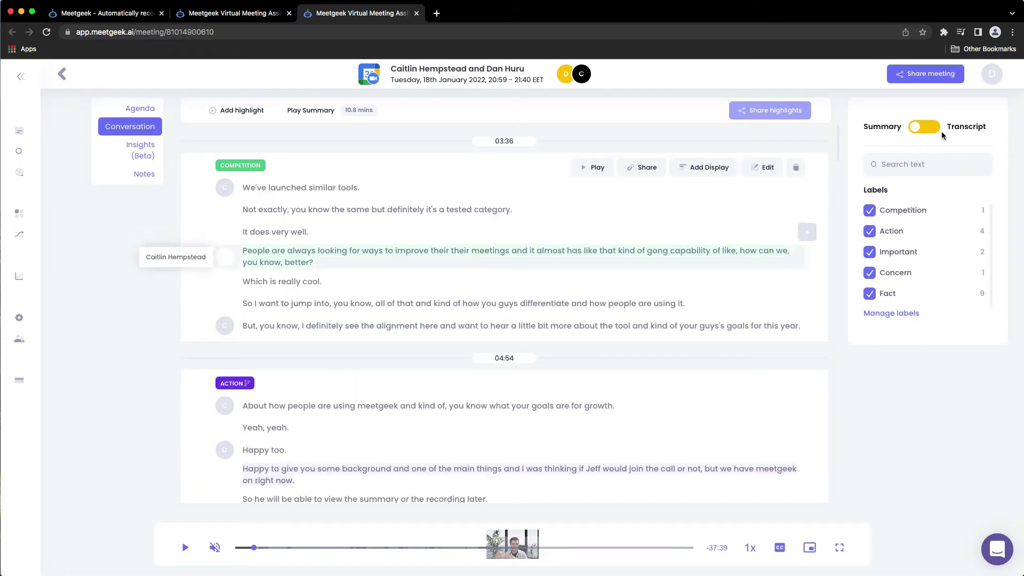
- Return to the full transcript and browse to the sections labelled Competition and Action
click(928, 130)
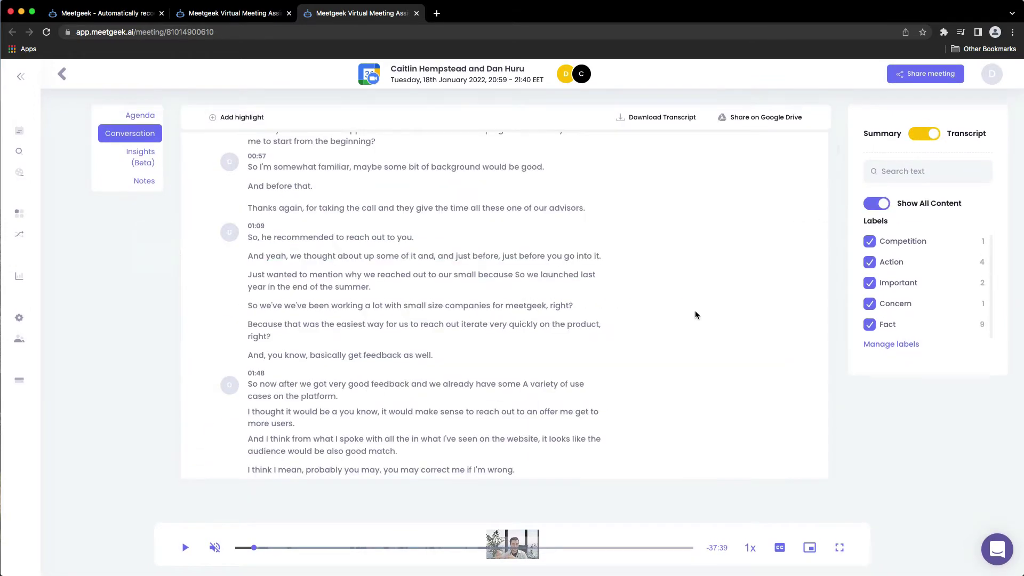
scroll(610, 342, down, 15)
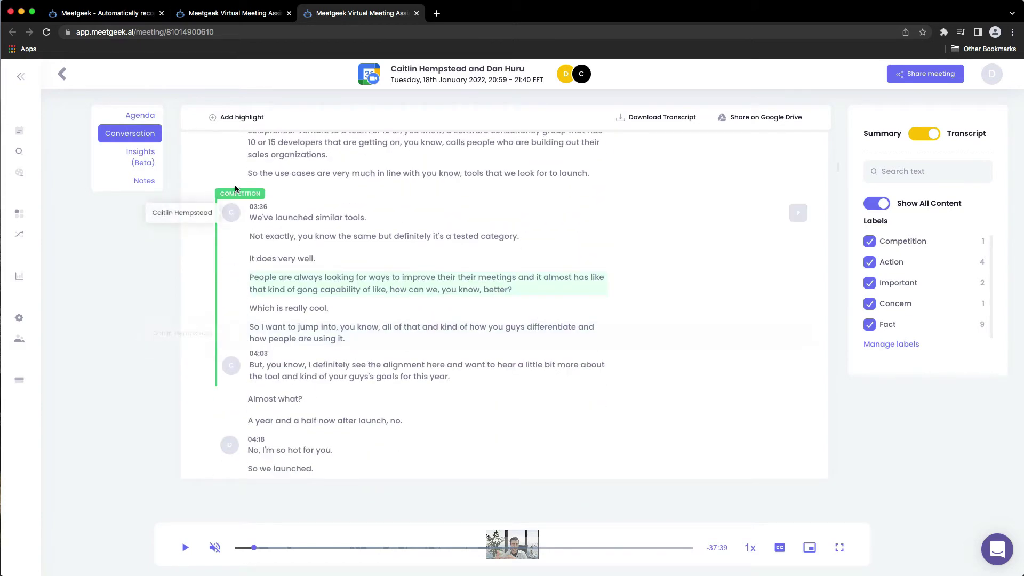
scroll(327, 355, down, 5)
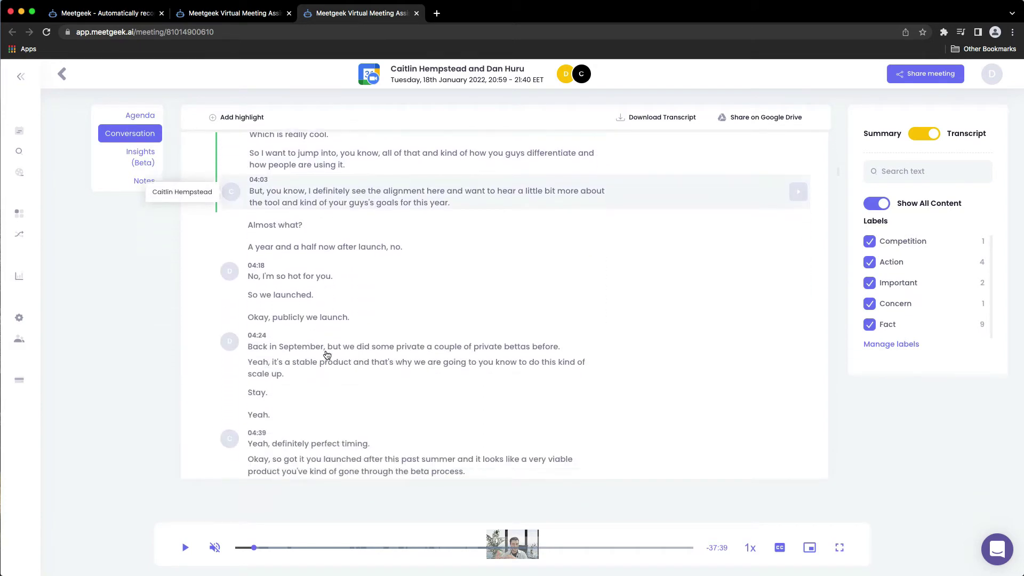
scroll(327, 355, down, 3)
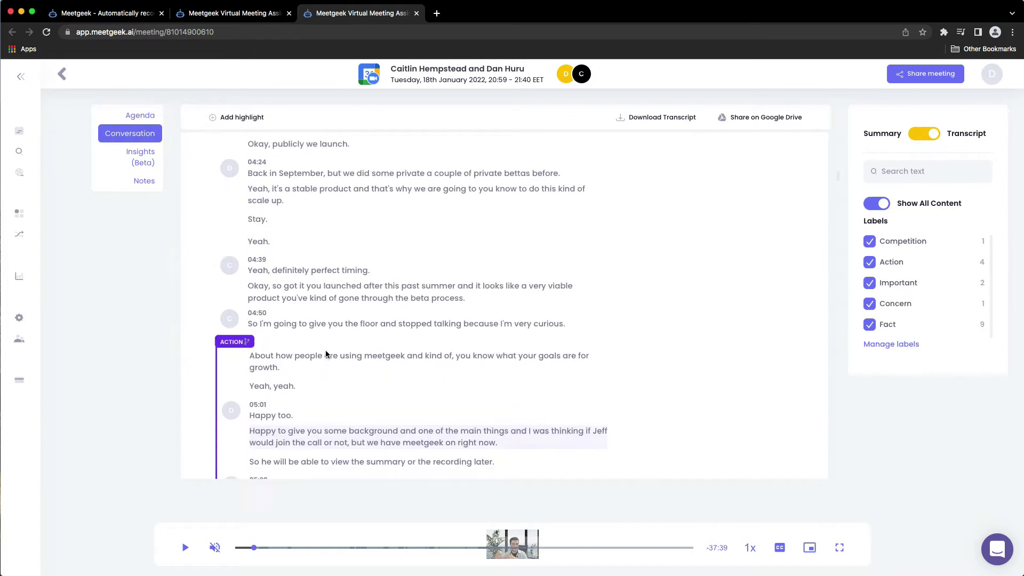
- Examine the full transcript around the Action section and the conversation that follows it, and return to the Competition section
scroll(327, 355, up, 1)
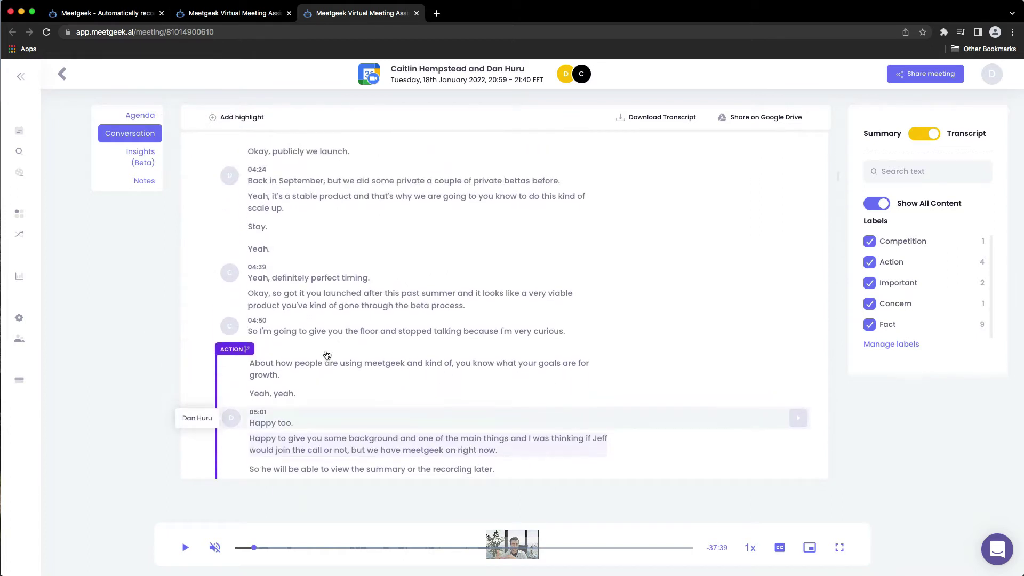
scroll(328, 355, down, 2)
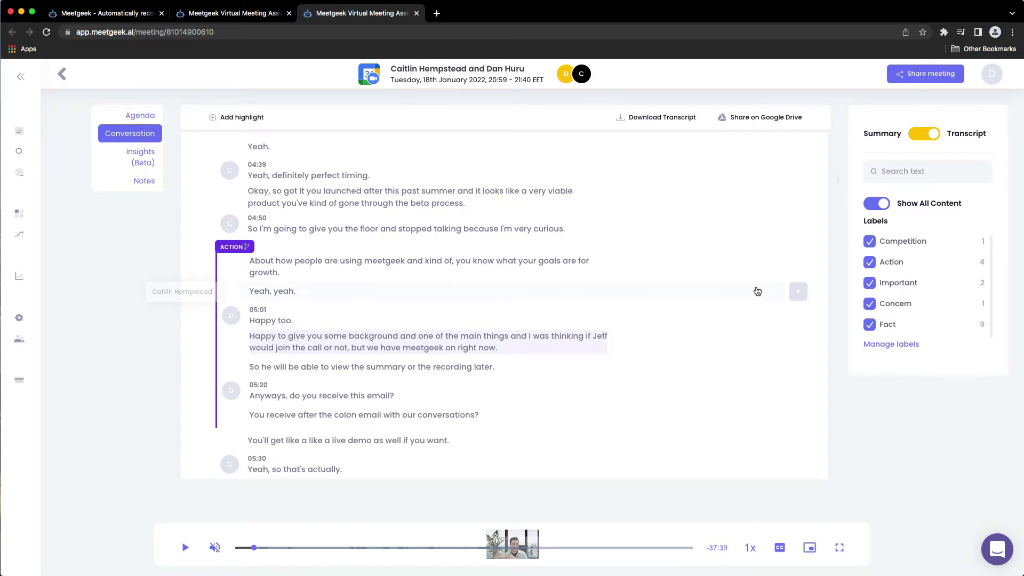
scroll(757, 290, down, 5)
scroll(758, 291, down, 7)
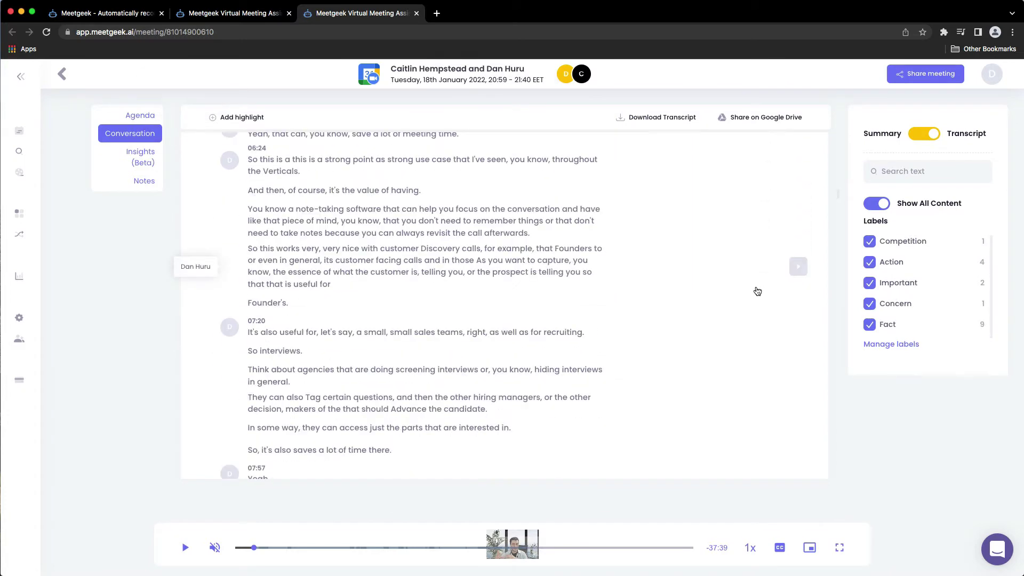
scroll(757, 291, up, 10)
scroll(756, 290, up, 12)
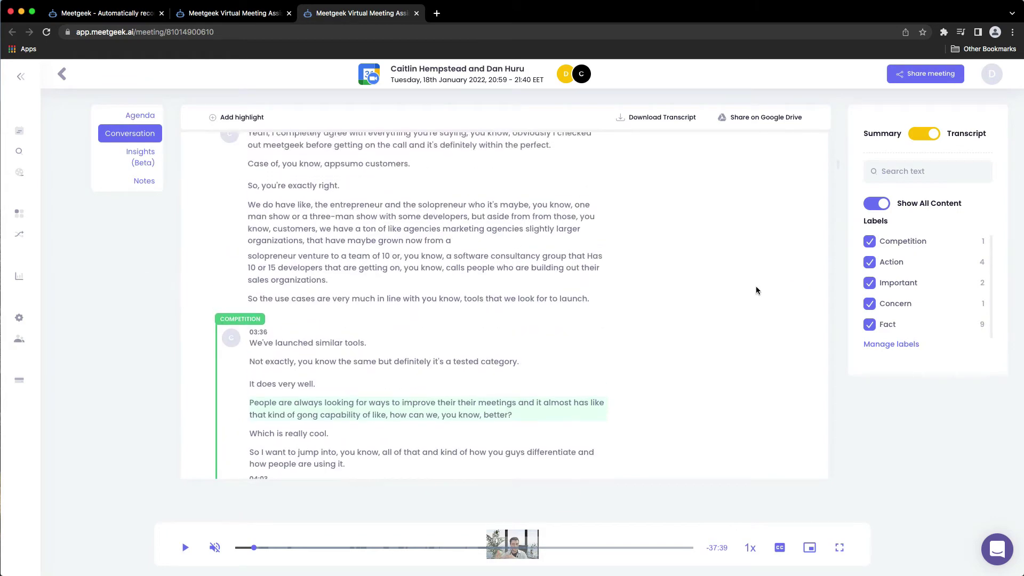
- Select a transcript passage in the 02:43 segment to bring up the Highlight option, and clear the selection
scroll(757, 288, down, 3)
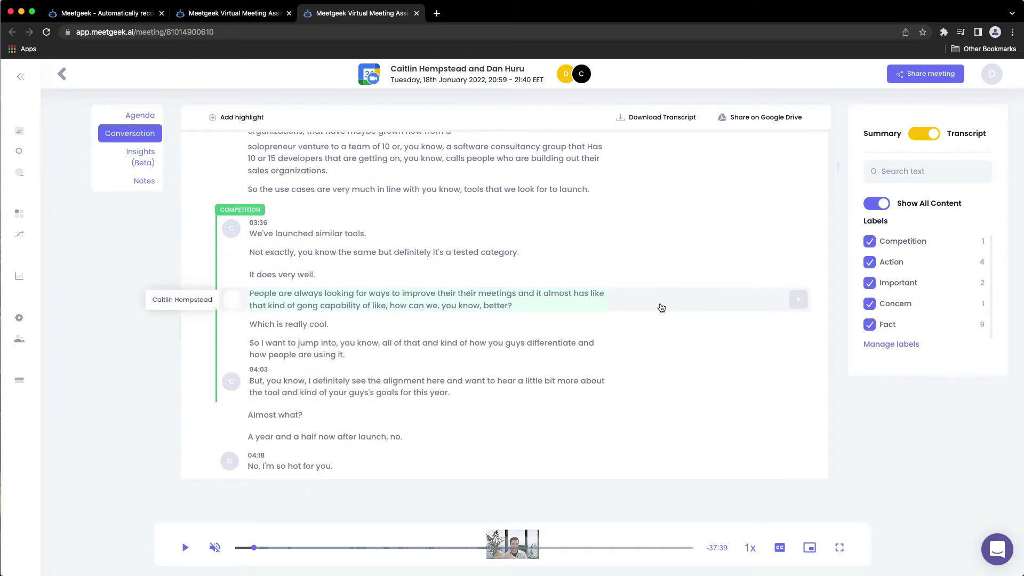
scroll(568, 297, up, 5)
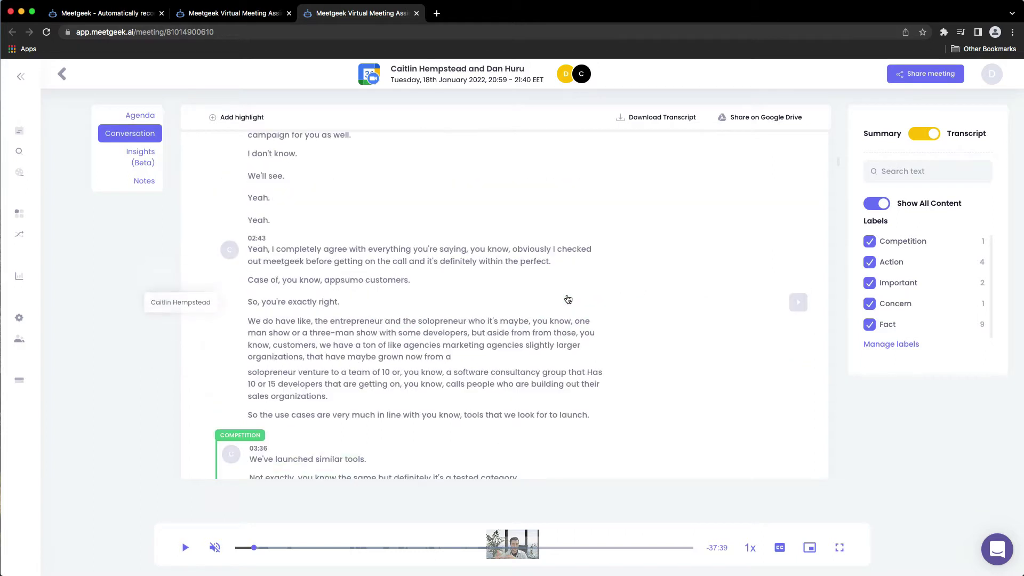
drag(584, 347, 349, 328)
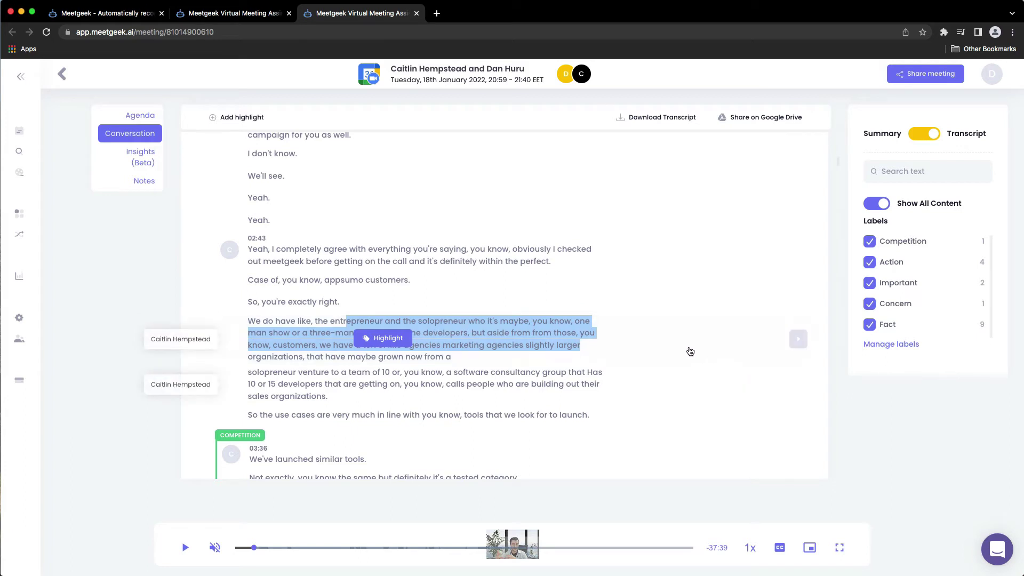
click(867, 411)
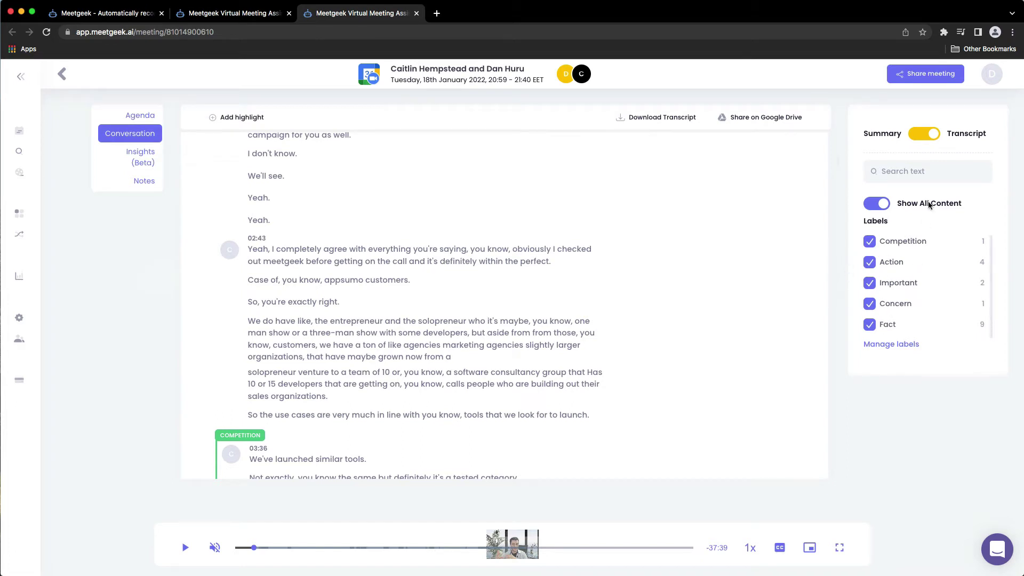
- Switch the conversation to the summary and look through the Competition, Action, Important and Concern highlights
click(924, 135)
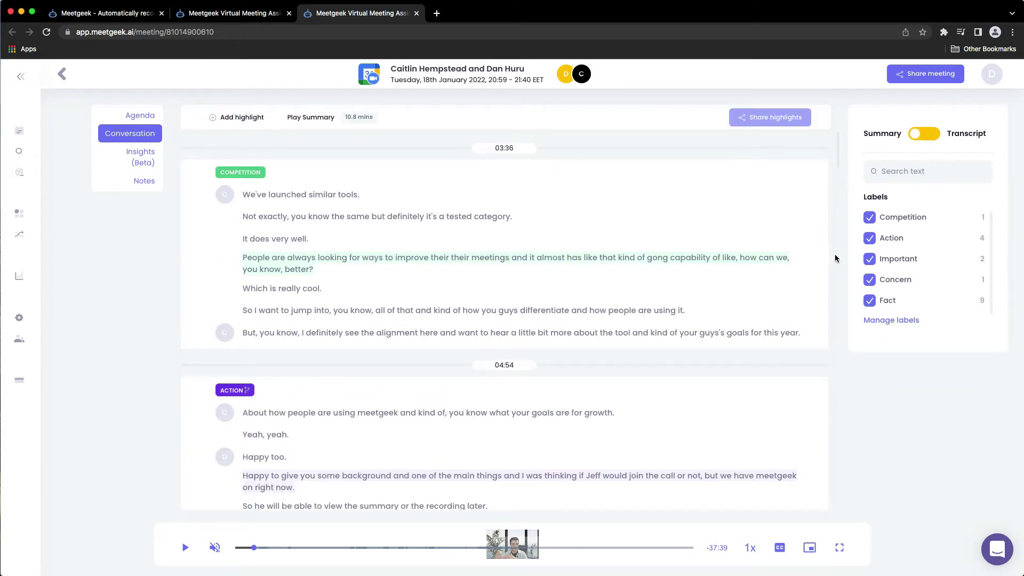
scroll(660, 280, down, 5)
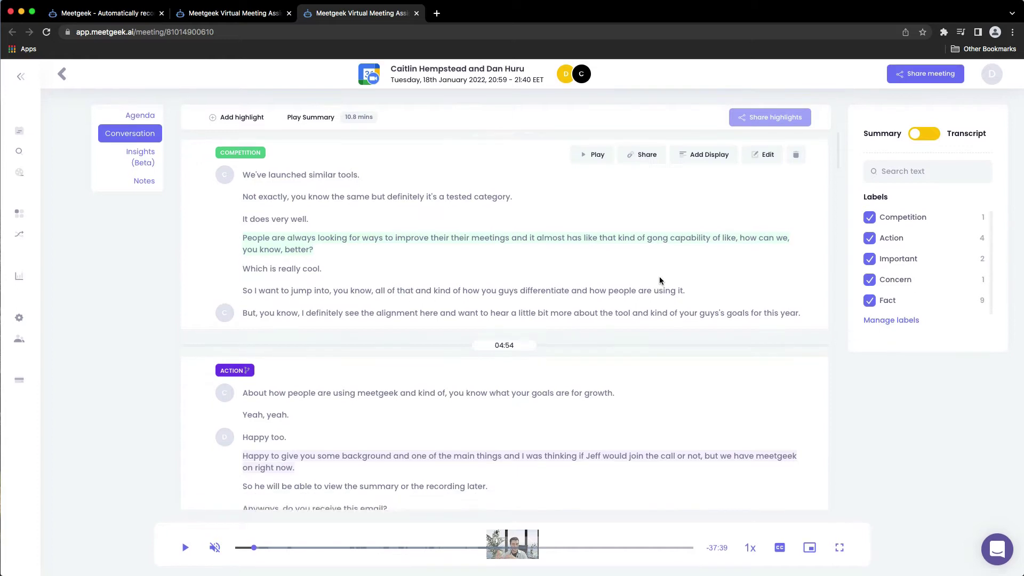
scroll(660, 277, down, 10)
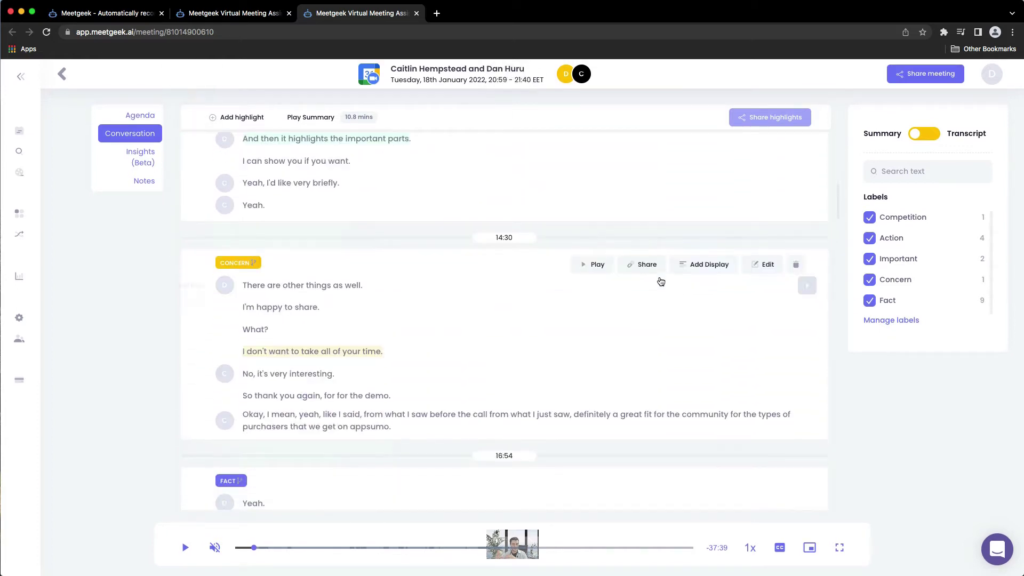
scroll(661, 281, up, 7)
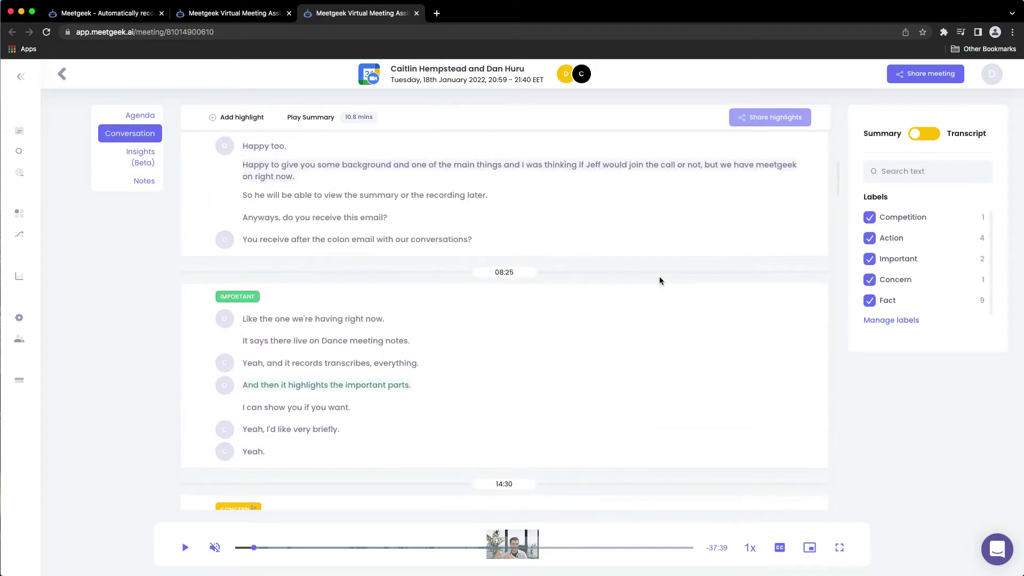
scroll(659, 279, up, 5)
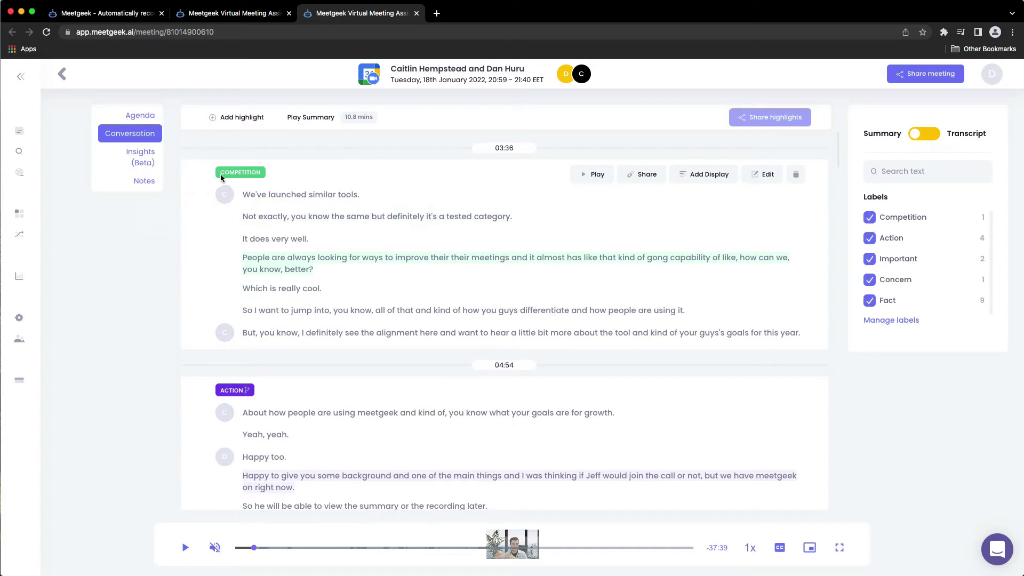
scroll(489, 358, down, 6)
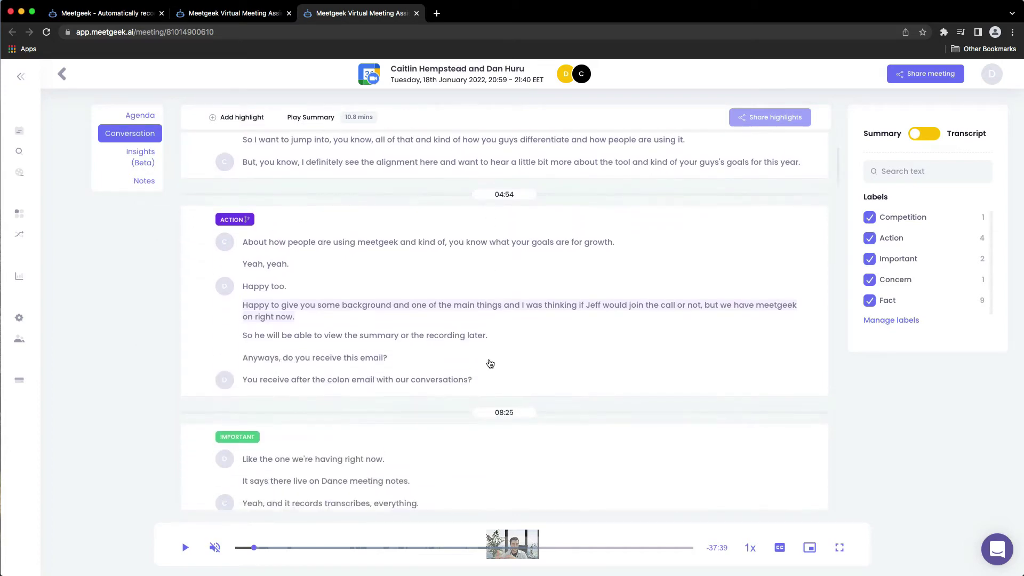
scroll(491, 363, down, 2)
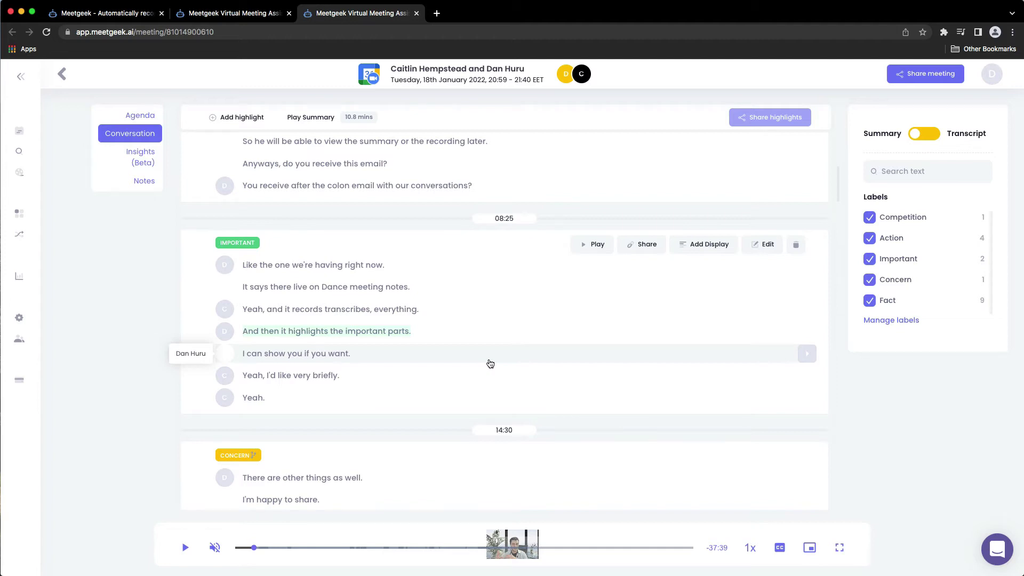
scroll(490, 364, up, 4)
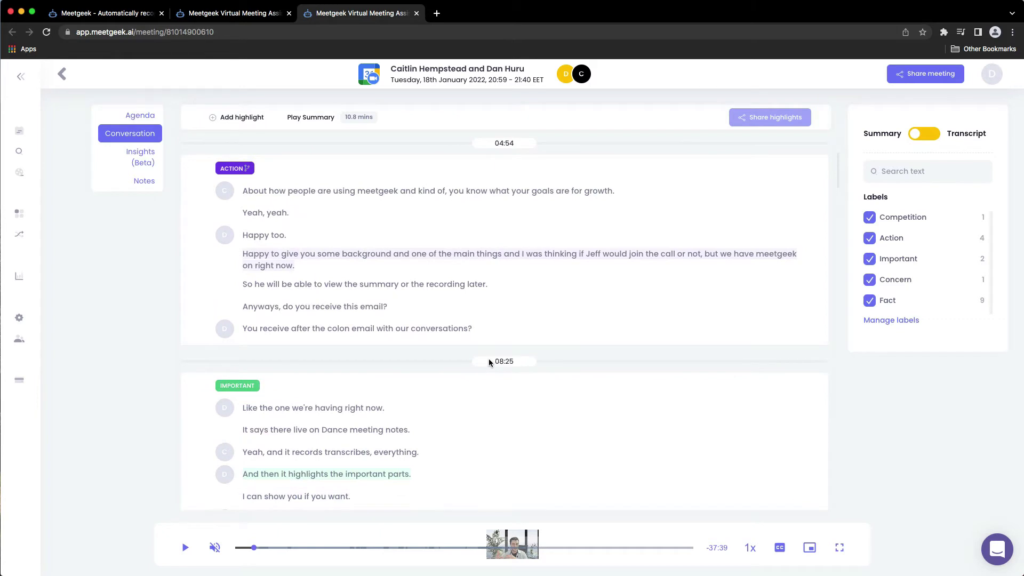
scroll(489, 361, up, 5)
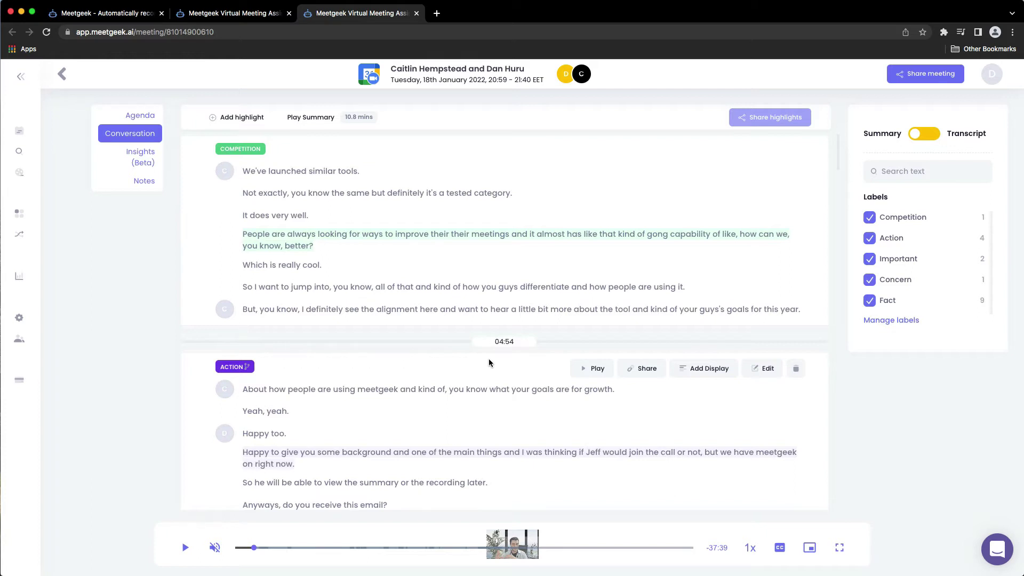
scroll(489, 363, up, 1)
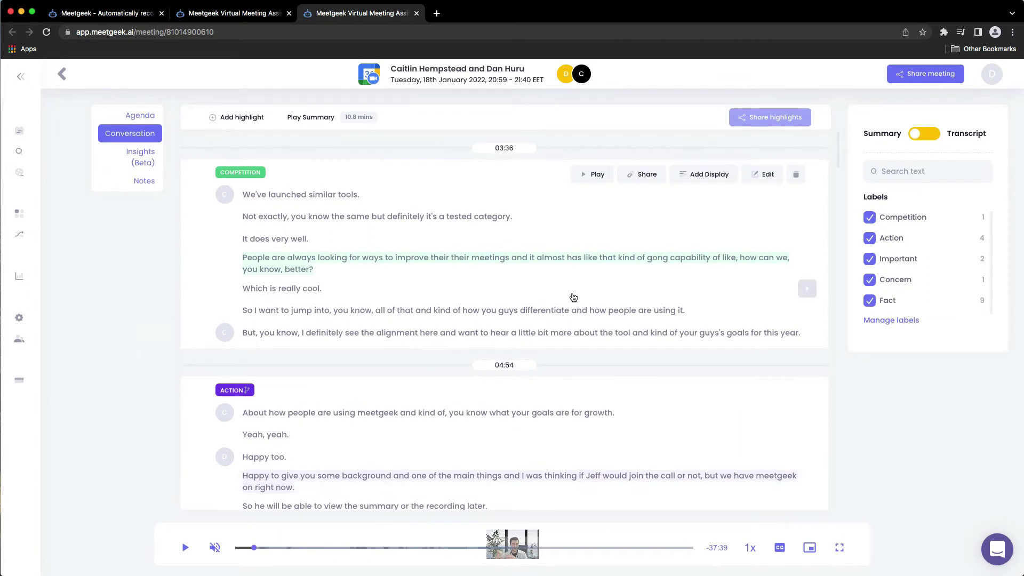
- Open the Competition highlight for editing and cancel without saving
click(751, 178)
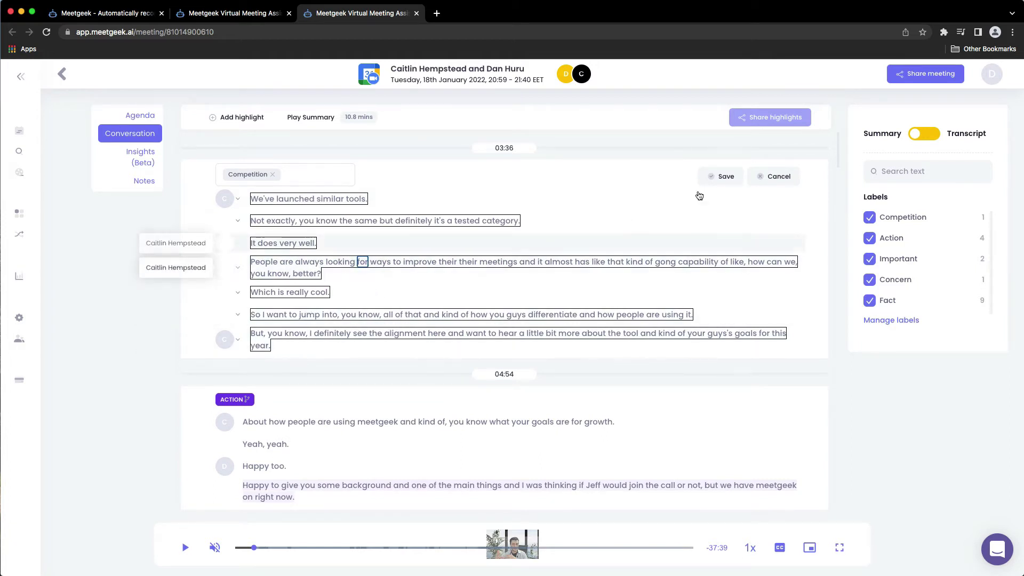
click(777, 179)
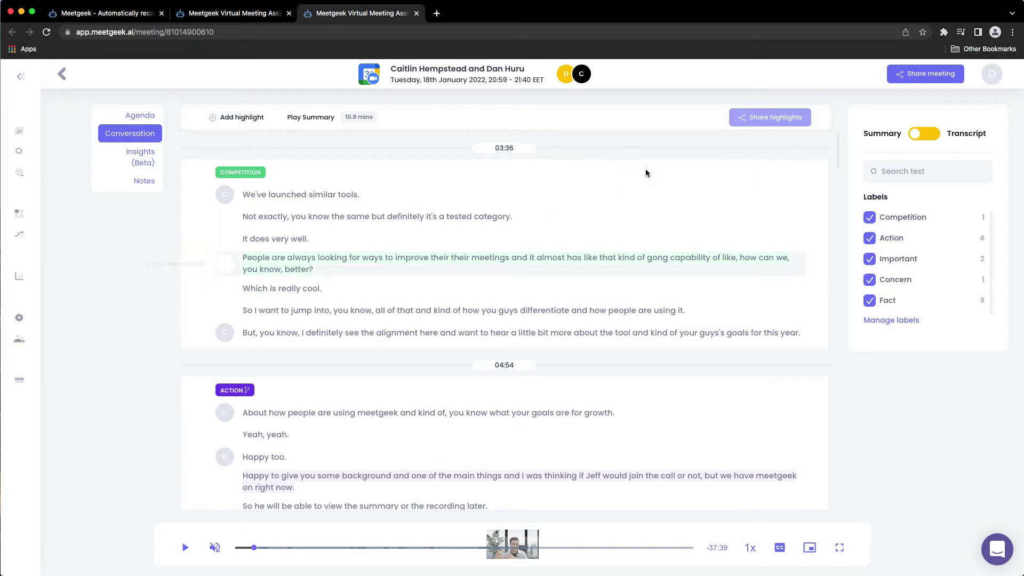
- Open the Competition highlight's sharing options, get its share link, and close the window
click(642, 177)
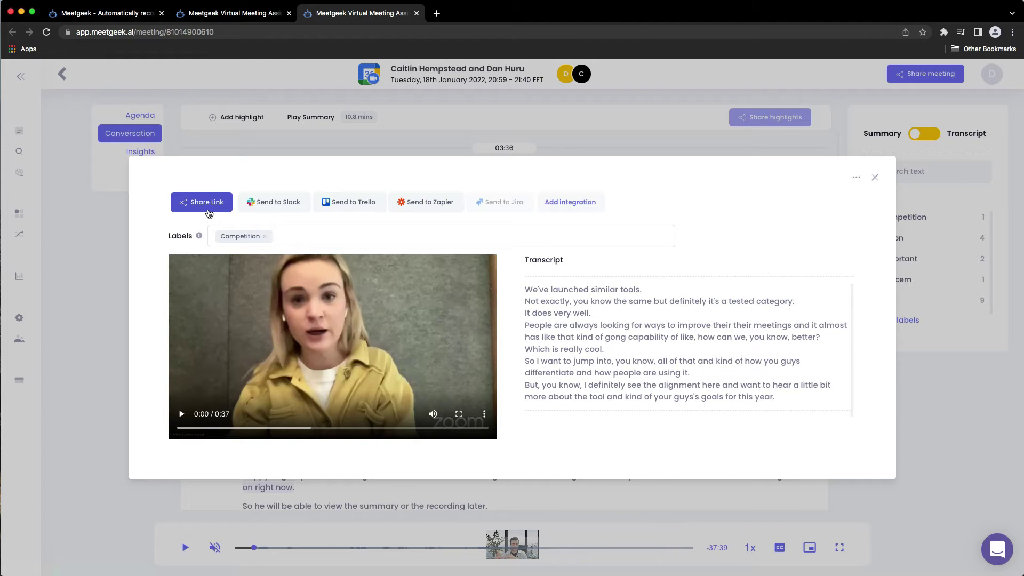
click(208, 213)
click(876, 178)
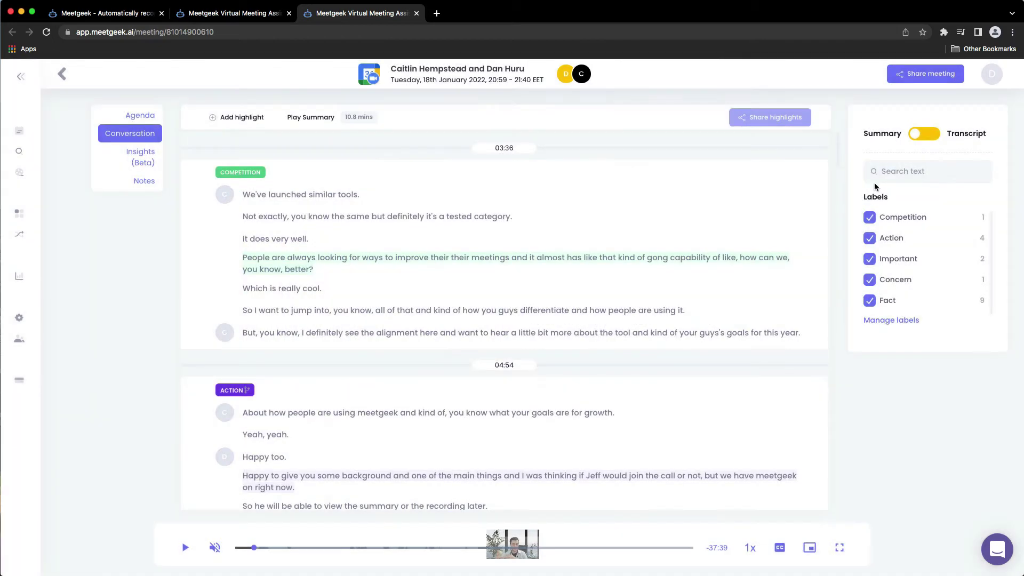
- Select the Competition, Action and Important highlights at 03:36, 04:54 and 08:25 in the summary
mouse_move(799, 297)
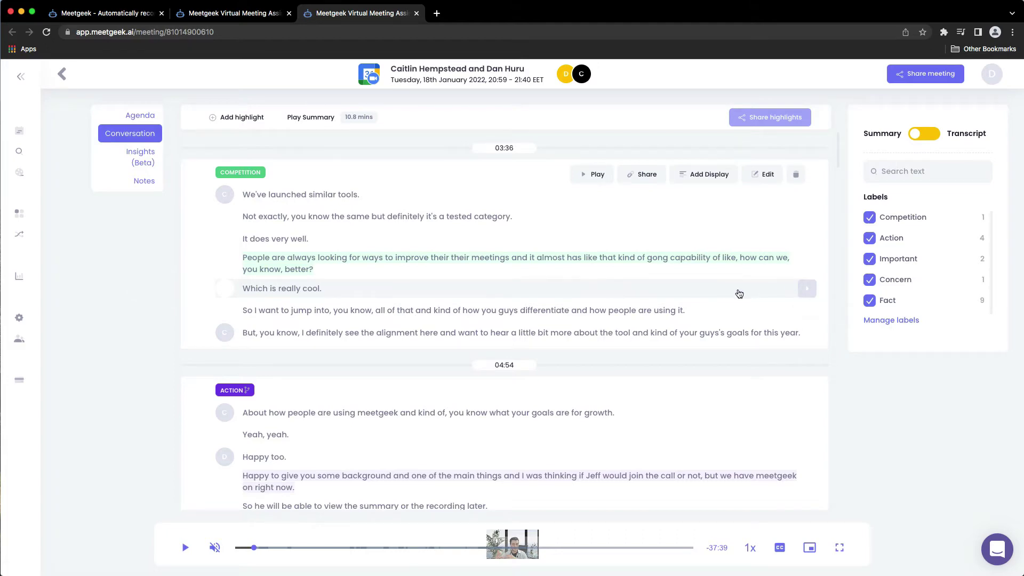
scroll(739, 294, down, 2)
scroll(740, 294, down, 15)
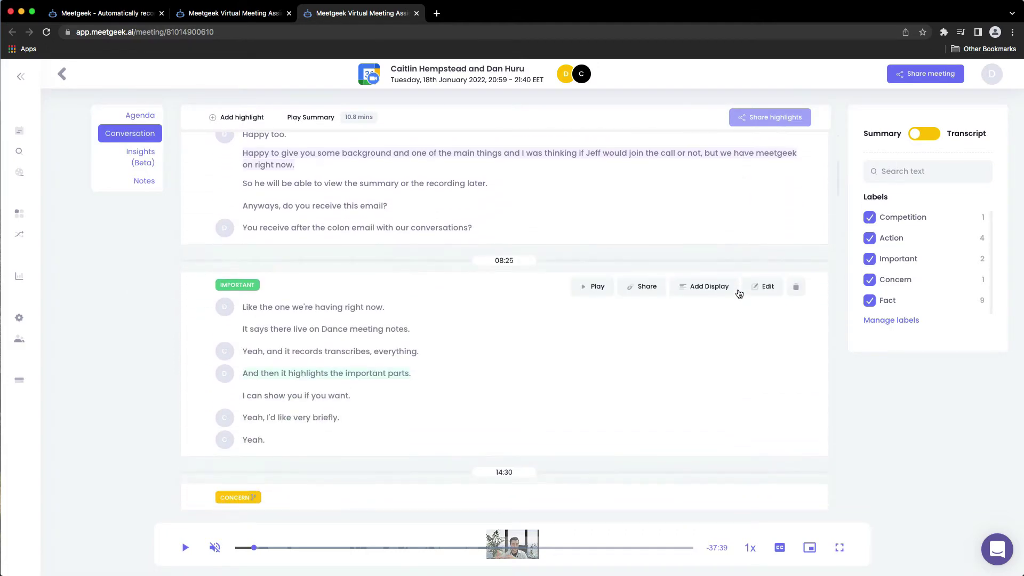
scroll(740, 294, down, 5)
scroll(739, 294, up, 7)
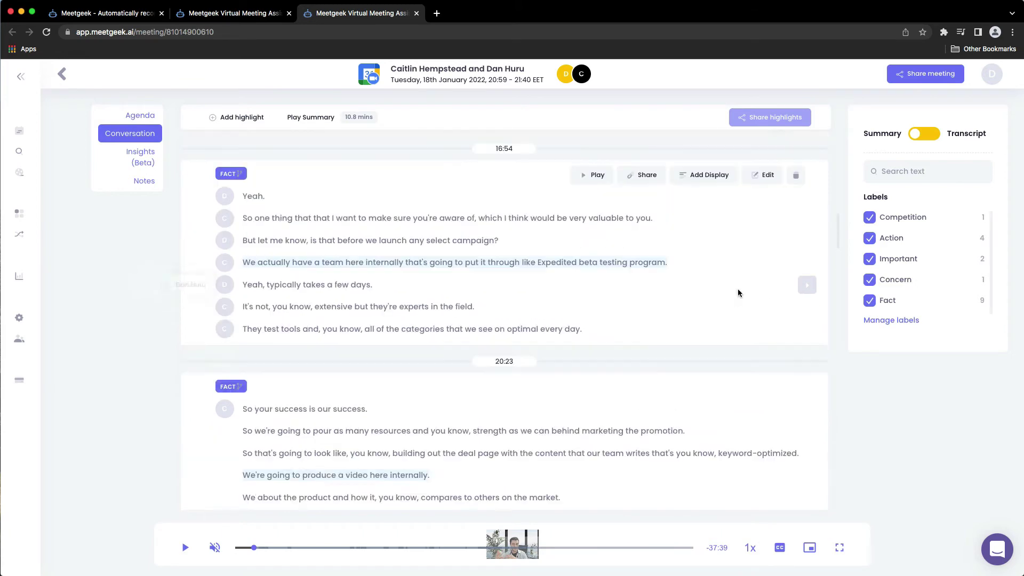
scroll(739, 294, up, 15)
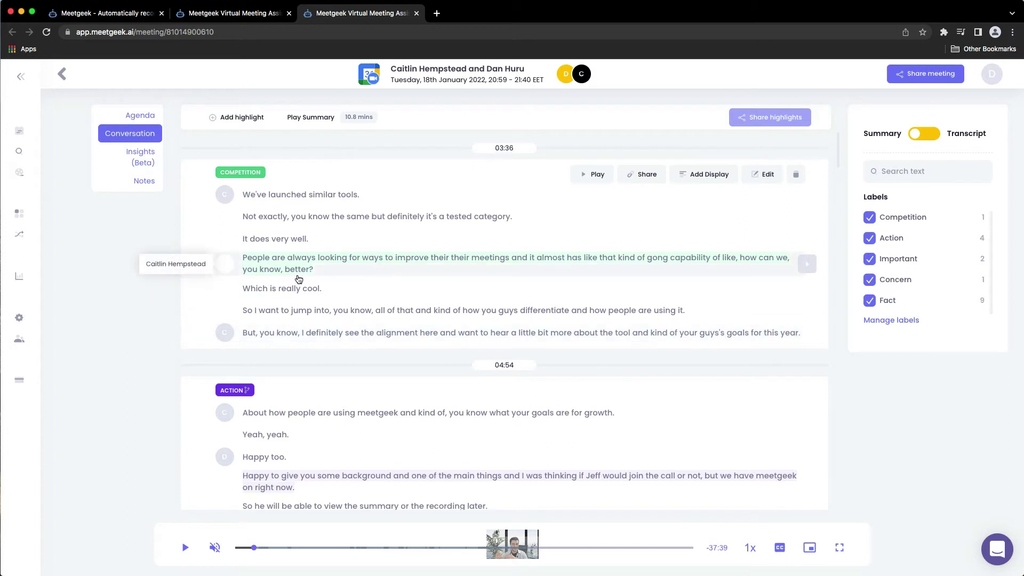
click(187, 307)
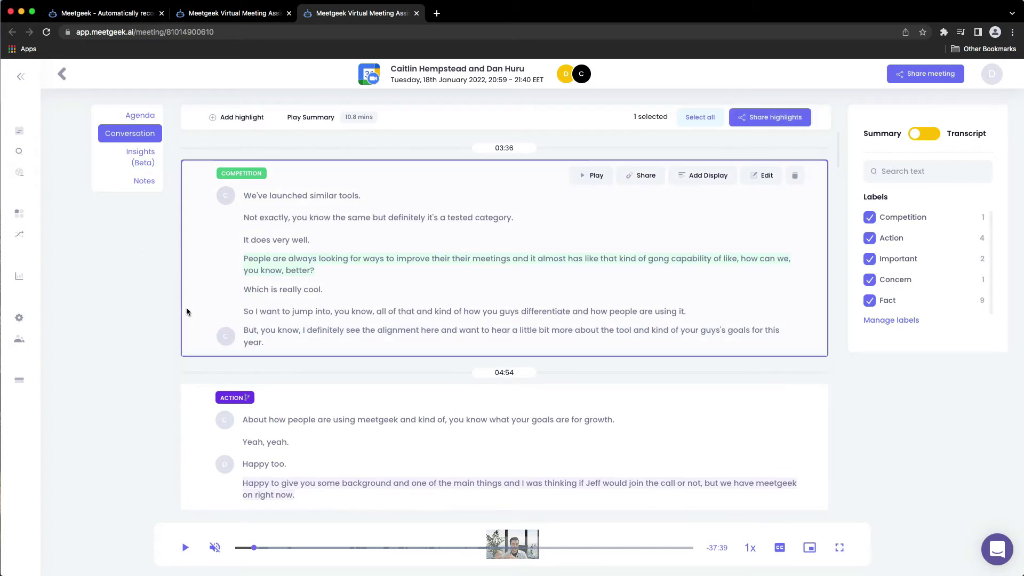
click(197, 418)
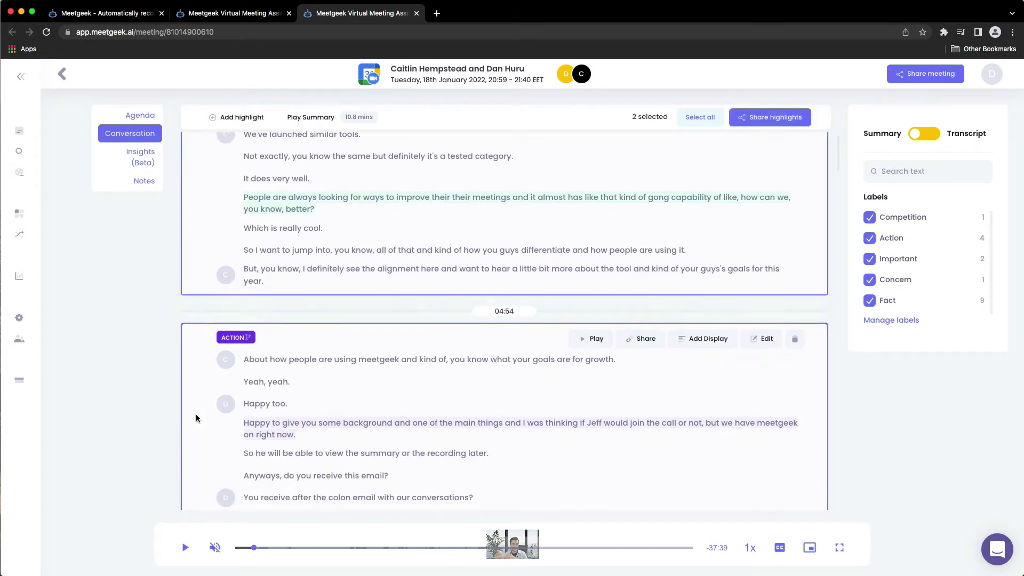
click(198, 406)
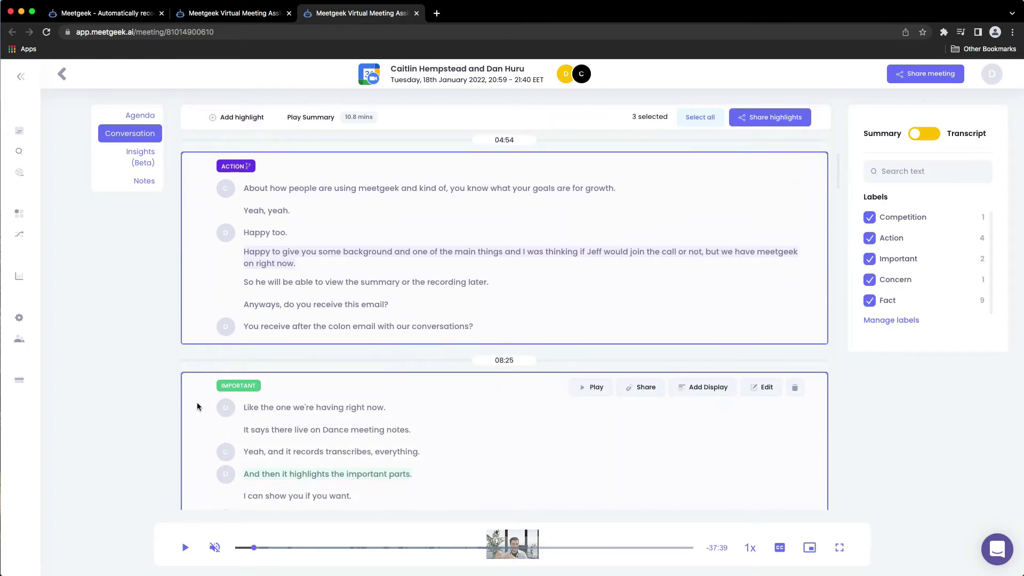
- Open the sharing window for the selected highlights and look through Highlight #1 to Highlight #3
scroll(197, 407, up, 4)
scroll(197, 407, down, 12)
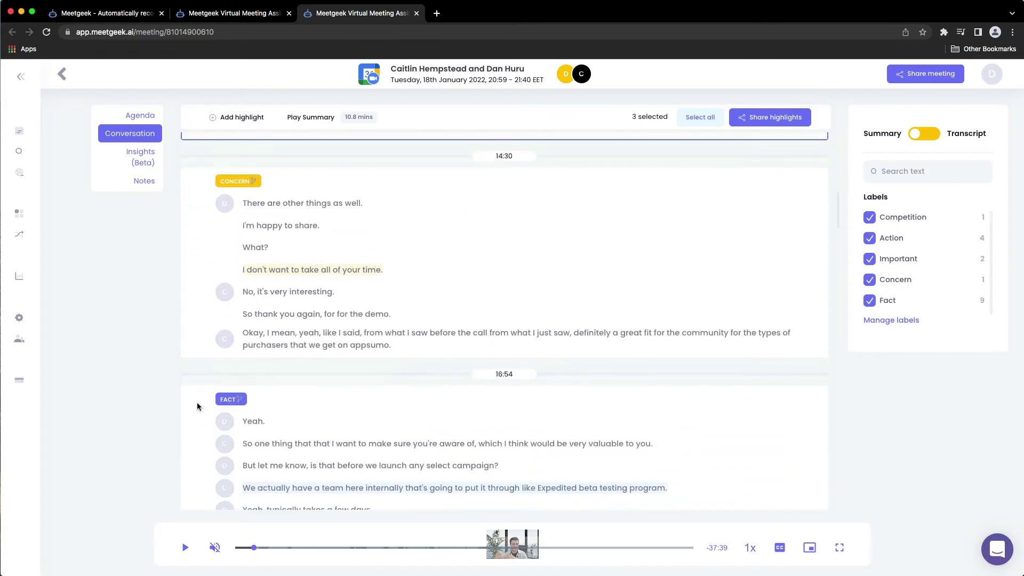
scroll(197, 406, up, 10)
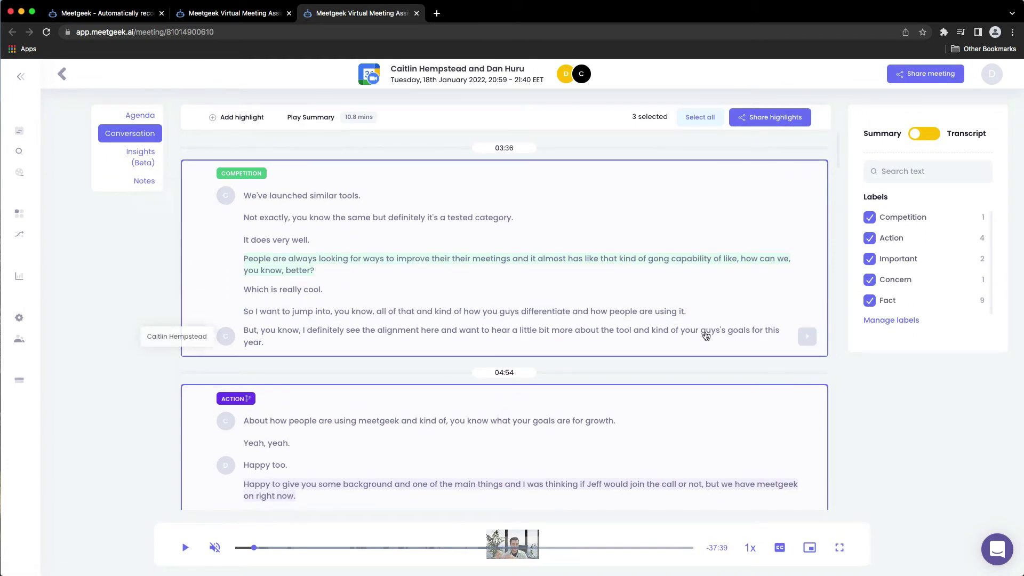
scroll(704, 334, down, 10)
scroll(707, 335, up, 10)
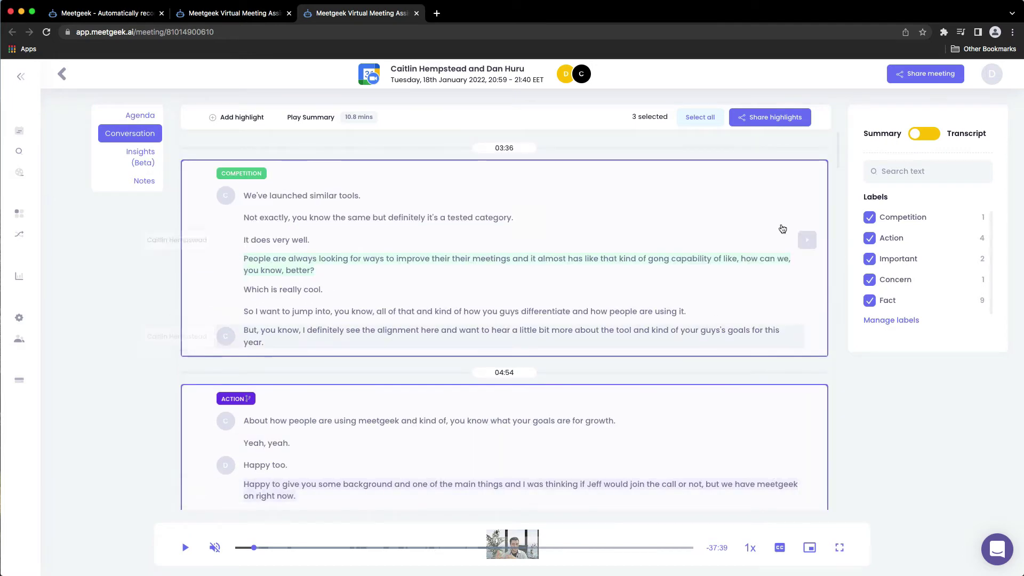
click(779, 119)
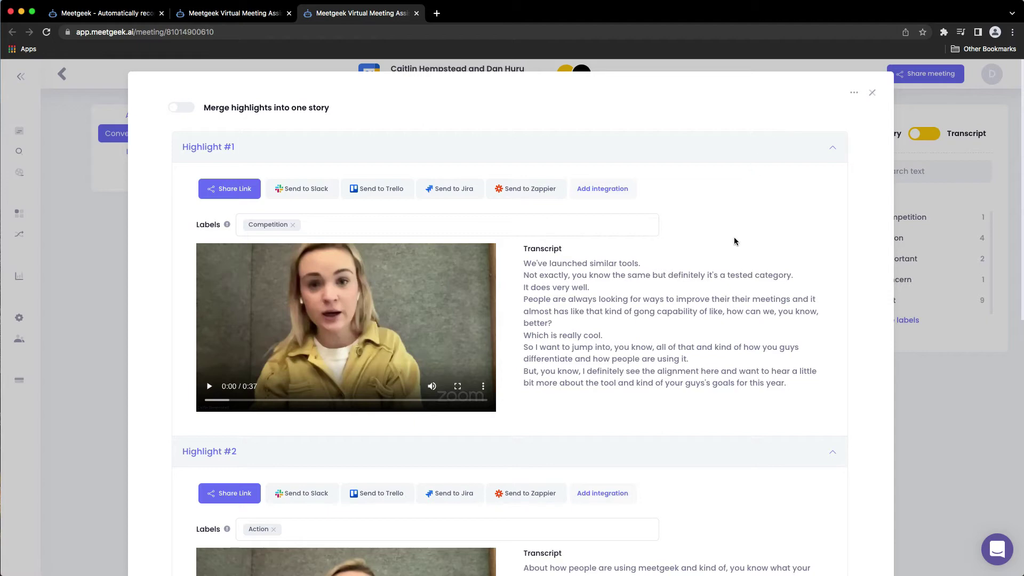
scroll(618, 282, down, 5)
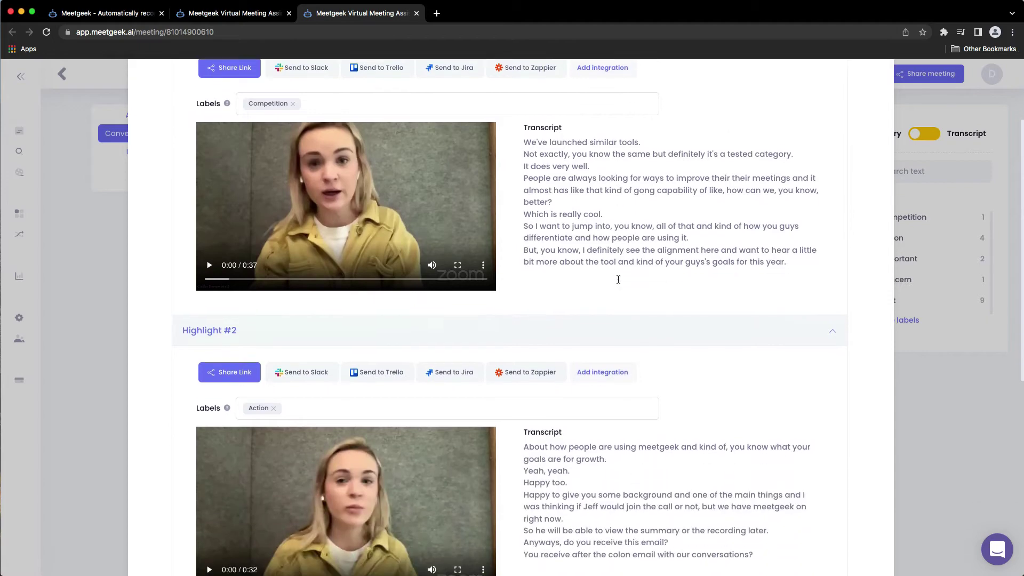
scroll(618, 283, down, 5)
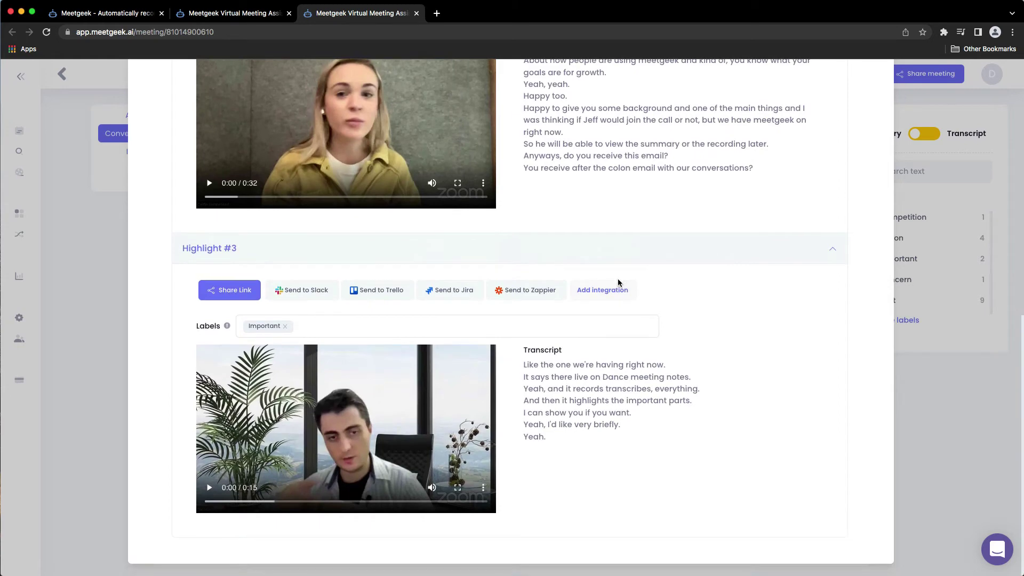
- Merge the three selected highlights into one story in the sharing window, view the result, and close the window
scroll(618, 283, up, 5)
scroll(619, 283, up, 5)
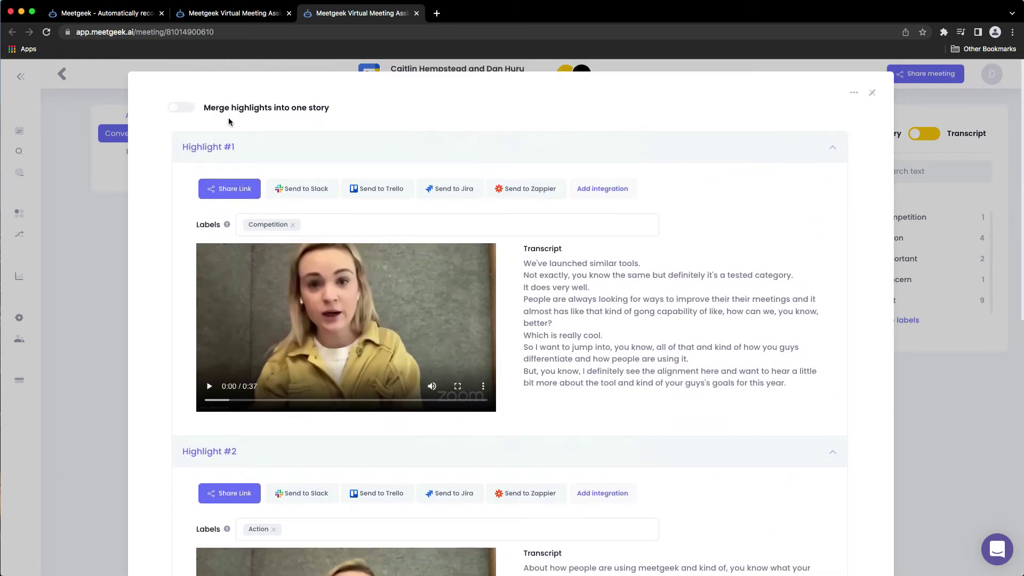
click(181, 108)
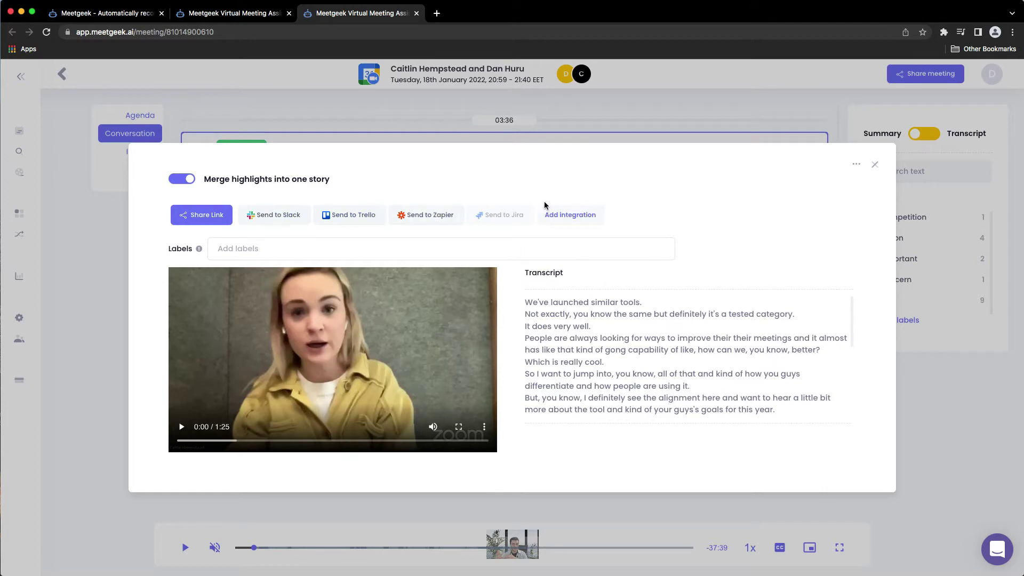
click(873, 165)
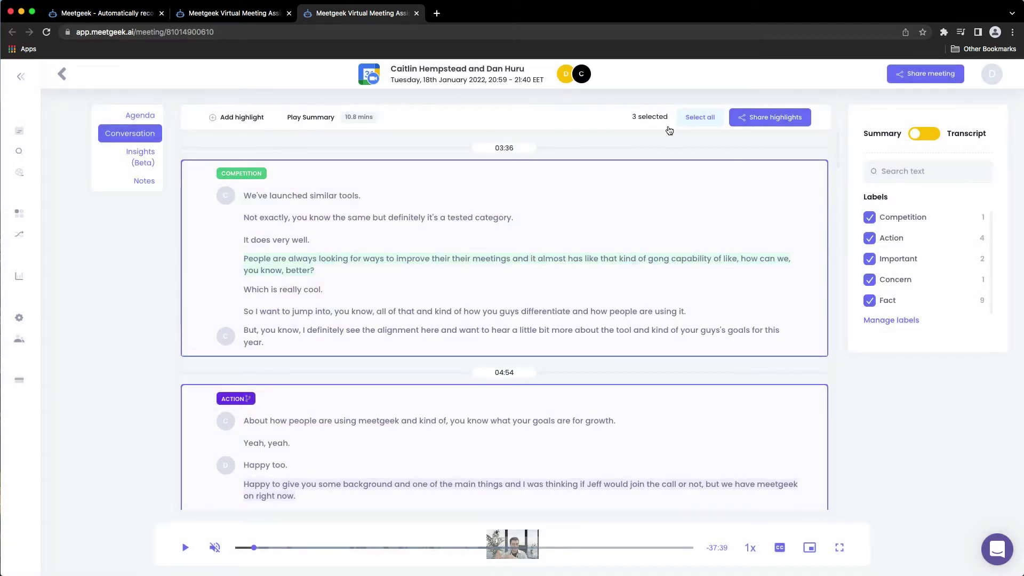
- Deselect the Competition, Action and Important highlights at 03:36, 04:54 and 08:25 in the summary
click(195, 206)
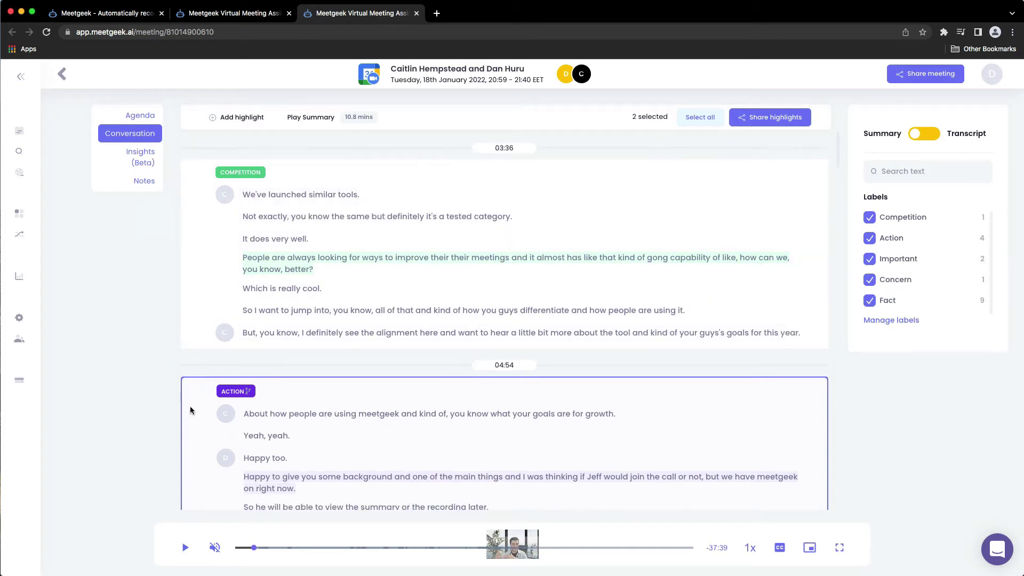
click(190, 406)
scroll(190, 405, down, 3)
scroll(190, 406, down, 3)
click(190, 406)
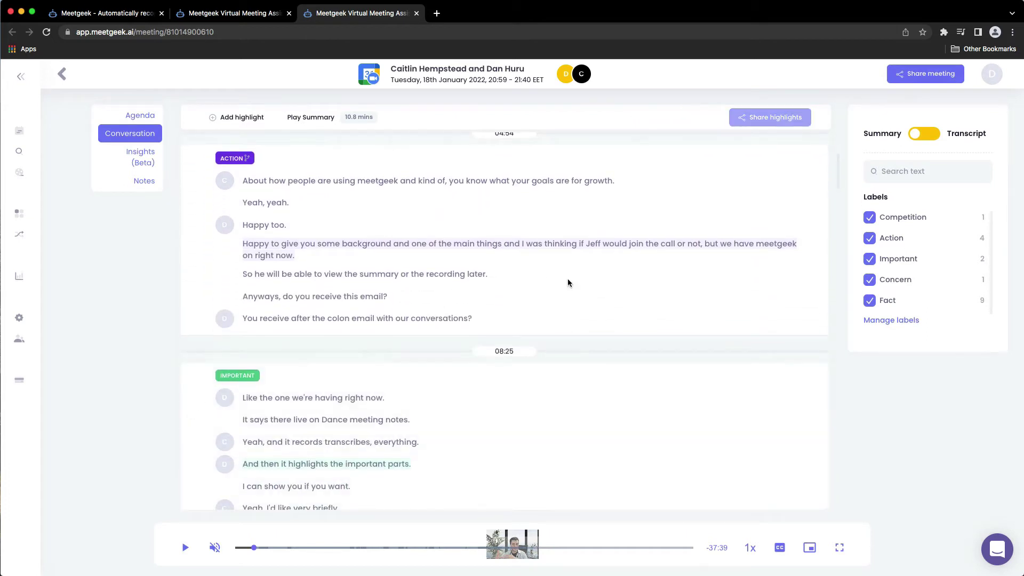
scroll(569, 284, up, 6)
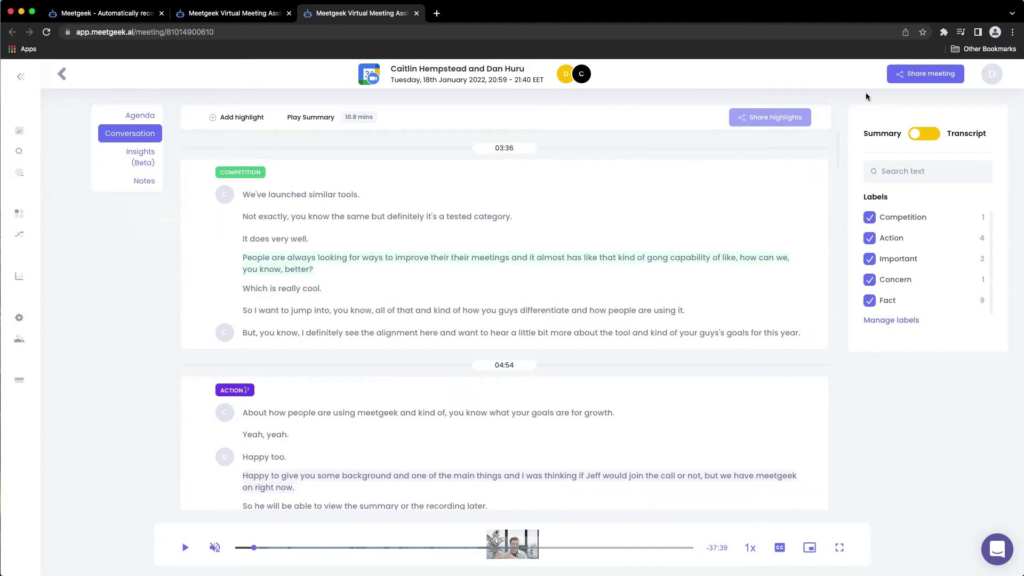
- Open the sharing options for the whole meeting and switch Make private on and back off
click(916, 79)
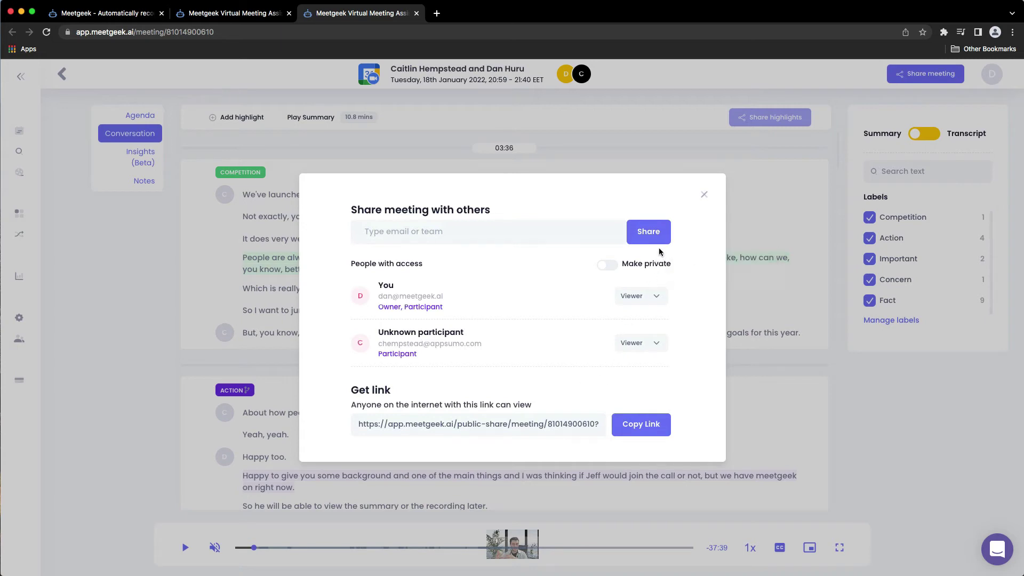
click(609, 265)
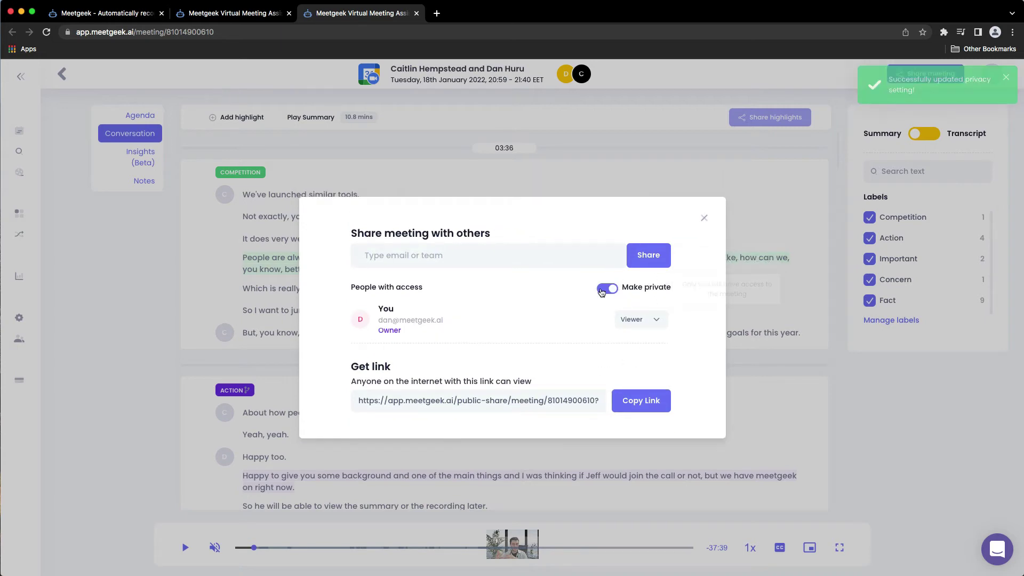
click(604, 290)
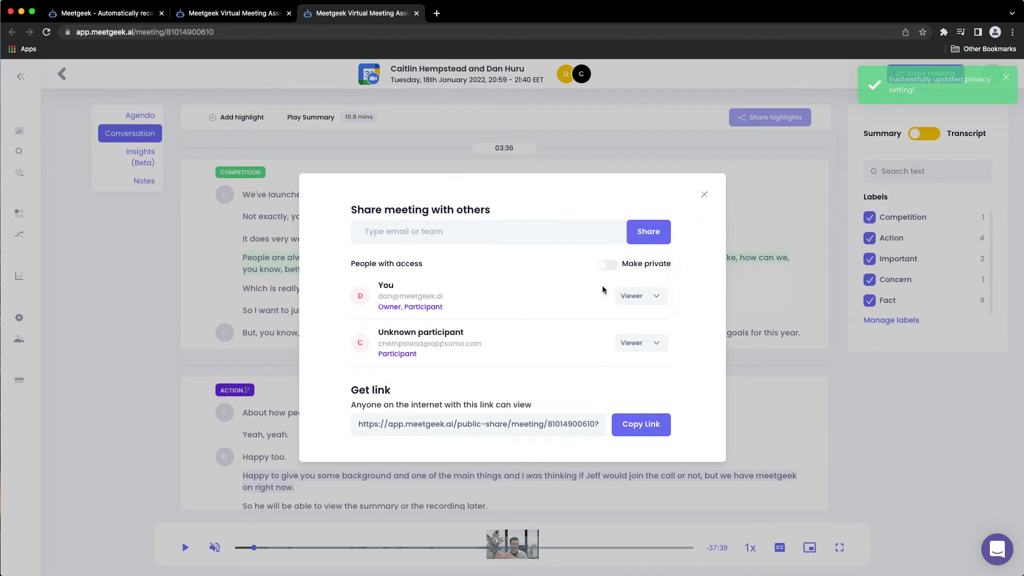
- Copy the meeting's public share link and open it in a new Incognito window
click(620, 420)
click(645, 435)
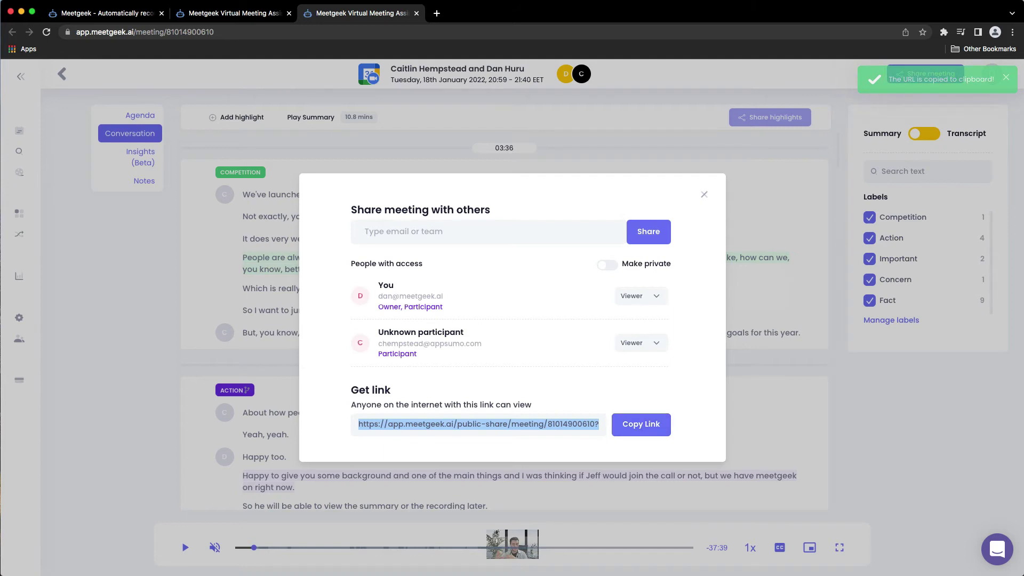
key(super+shift+n)
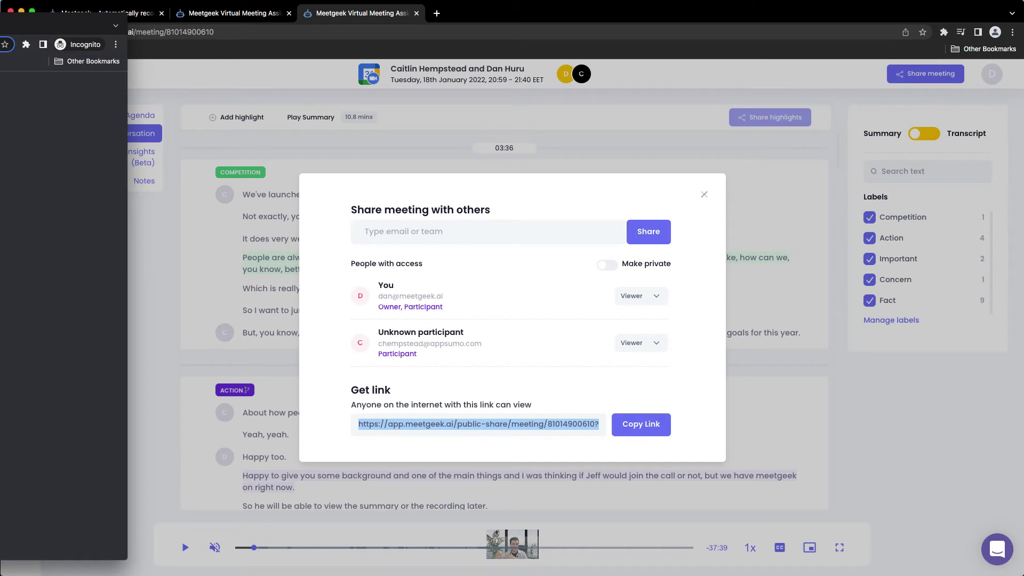
drag(0, 27, 458, 18)
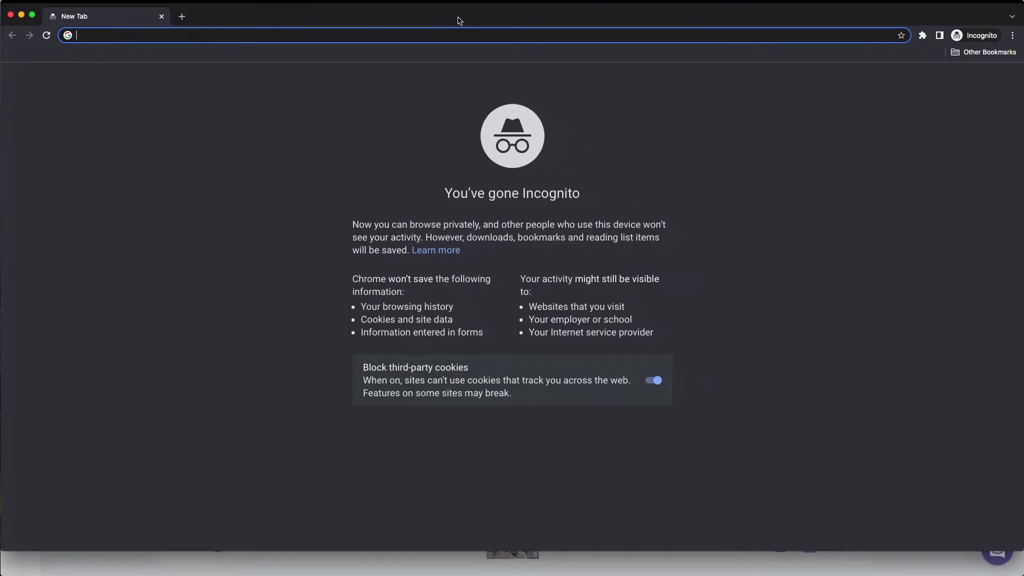
key(super+v)
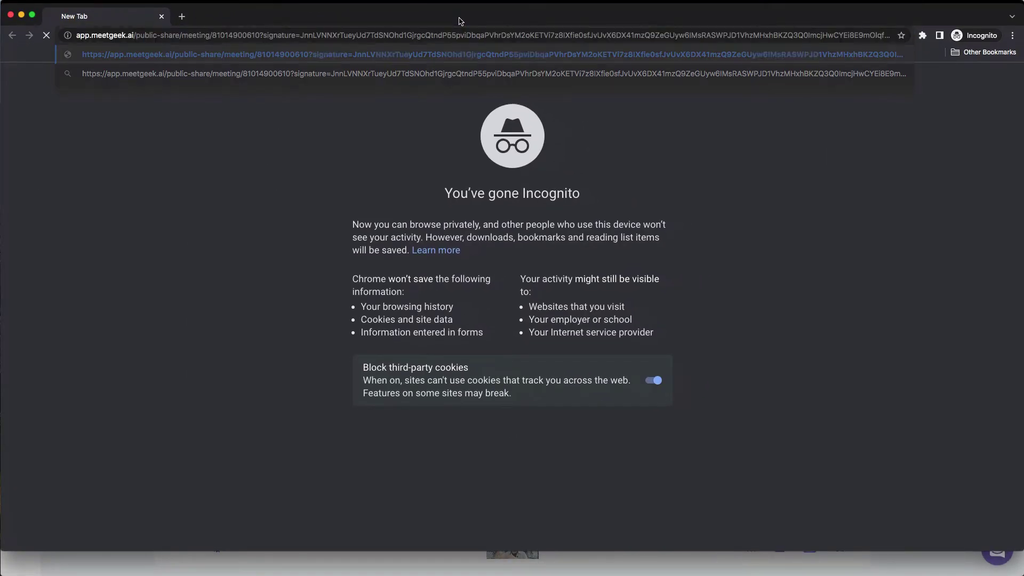
key(Return)
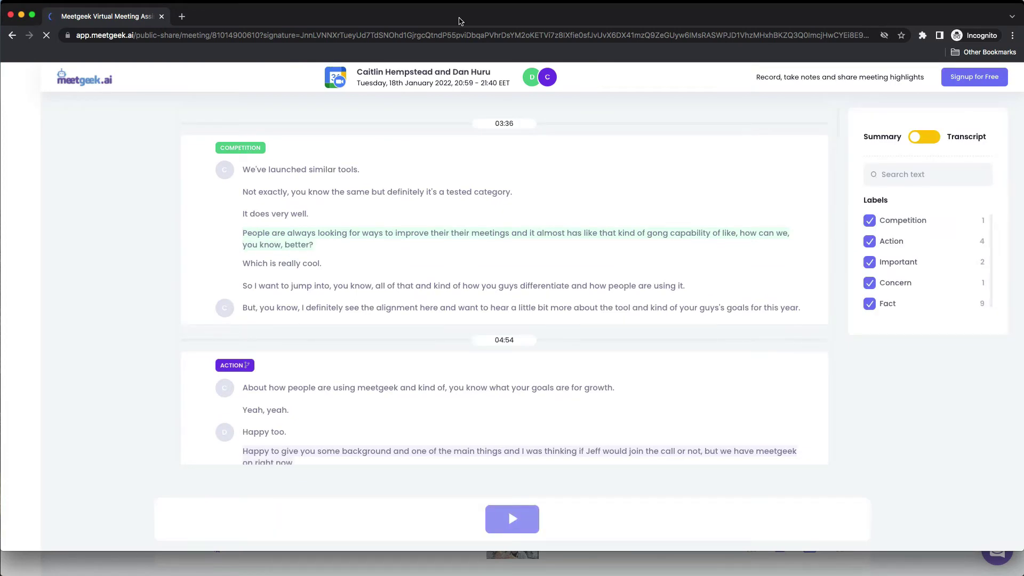
- Look through the publicly shared meeting summary, then close the Incognito window and the meeting's sharing options
scroll(459, 227, down, 3)
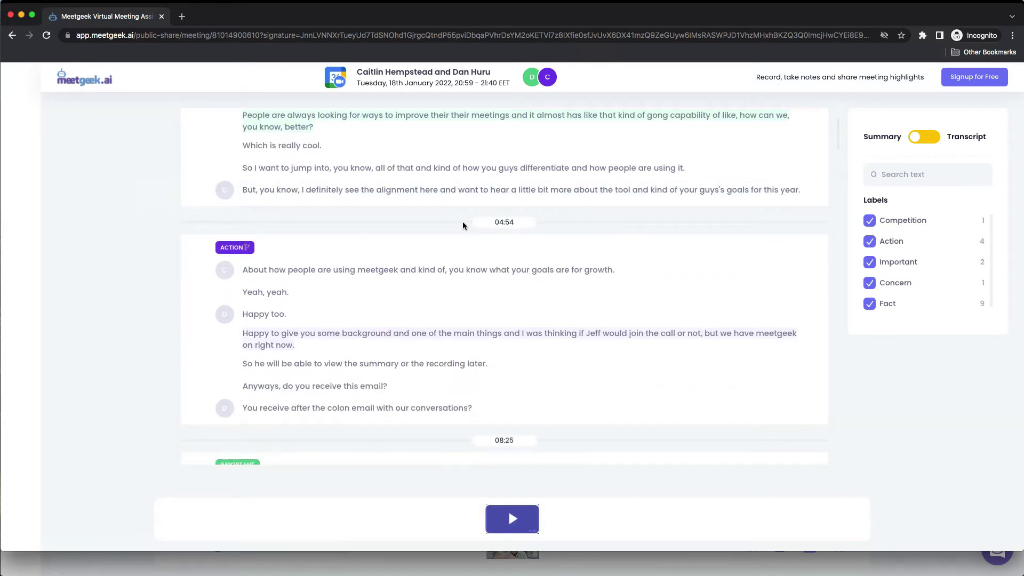
scroll(462, 222, down, 15)
scroll(463, 222, down, 2)
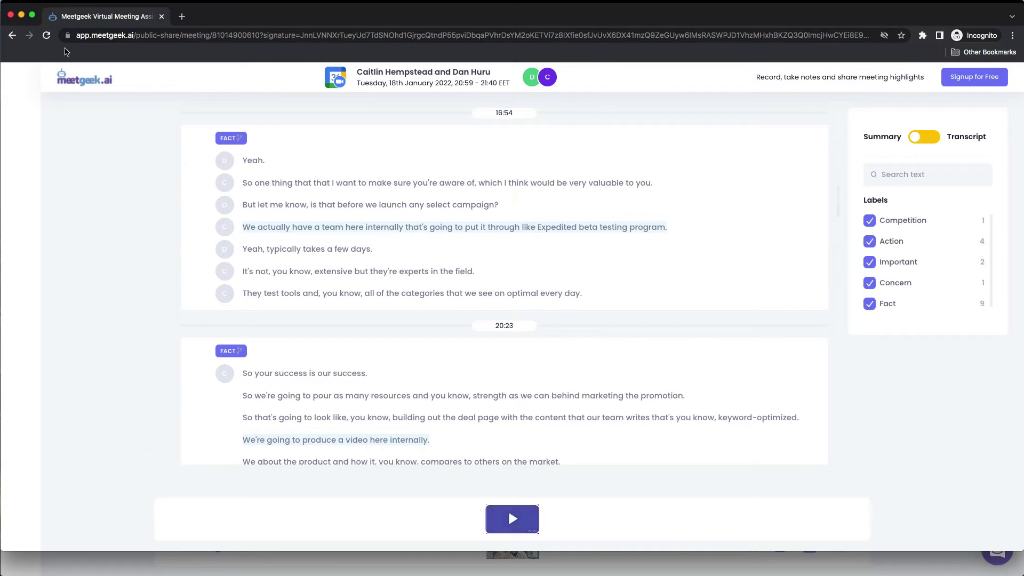
click(11, 15)
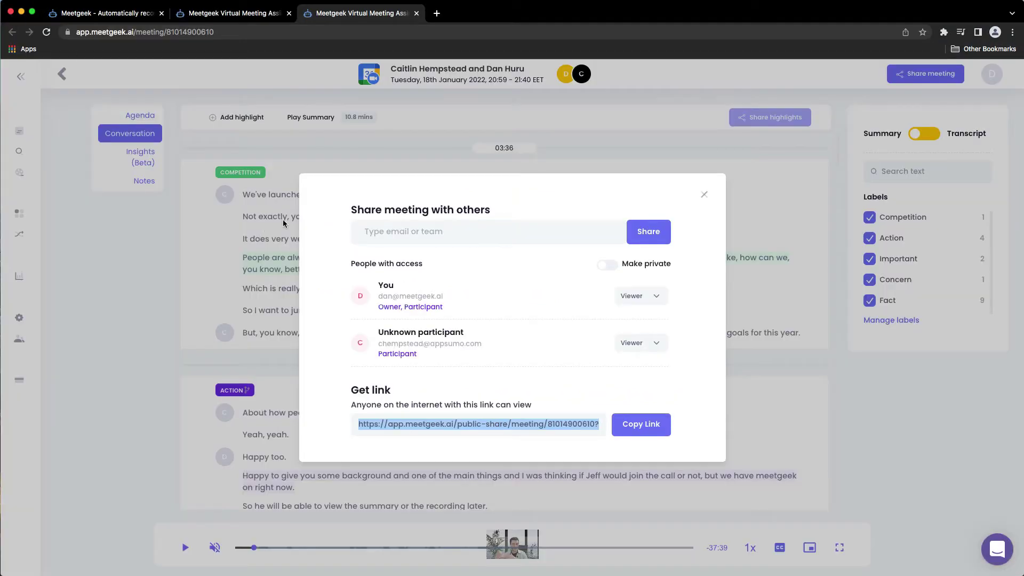
click(703, 195)
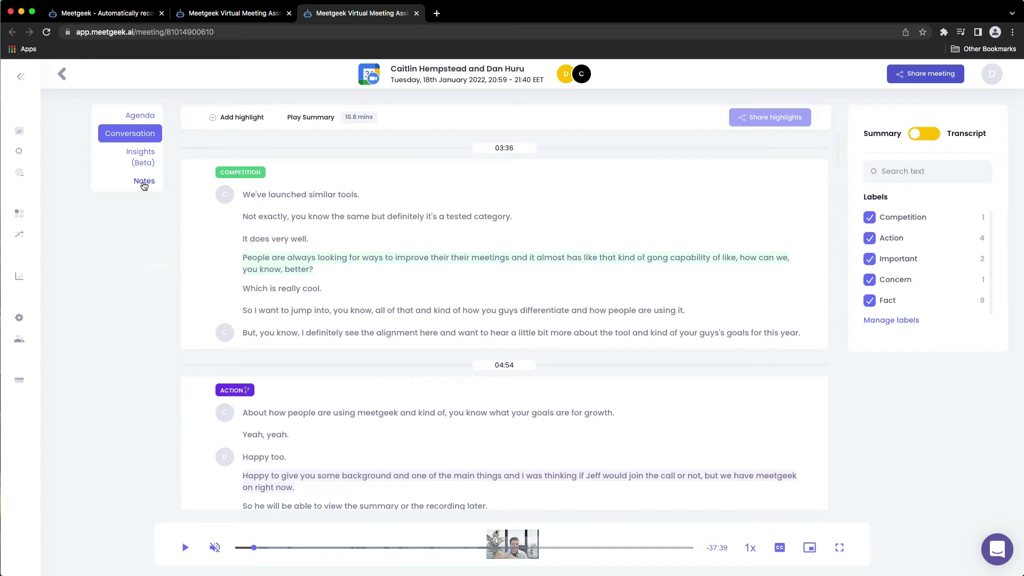
- Open the meeting's Insights (Beta) and examine the overall score, word cloud, and strengths and opportunities
scroll(837, 316, up, 1)
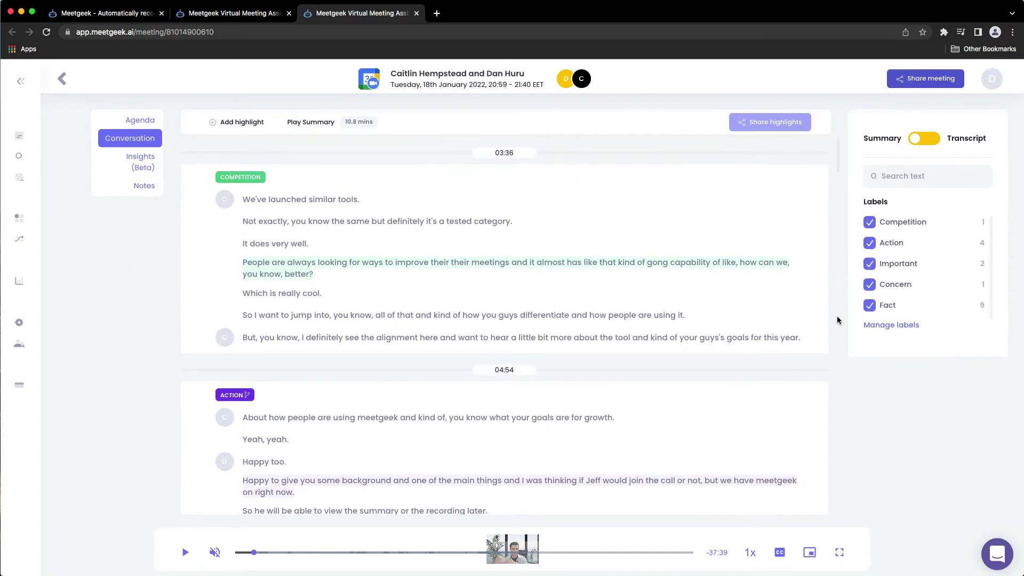
scroll(773, 313, down, 1)
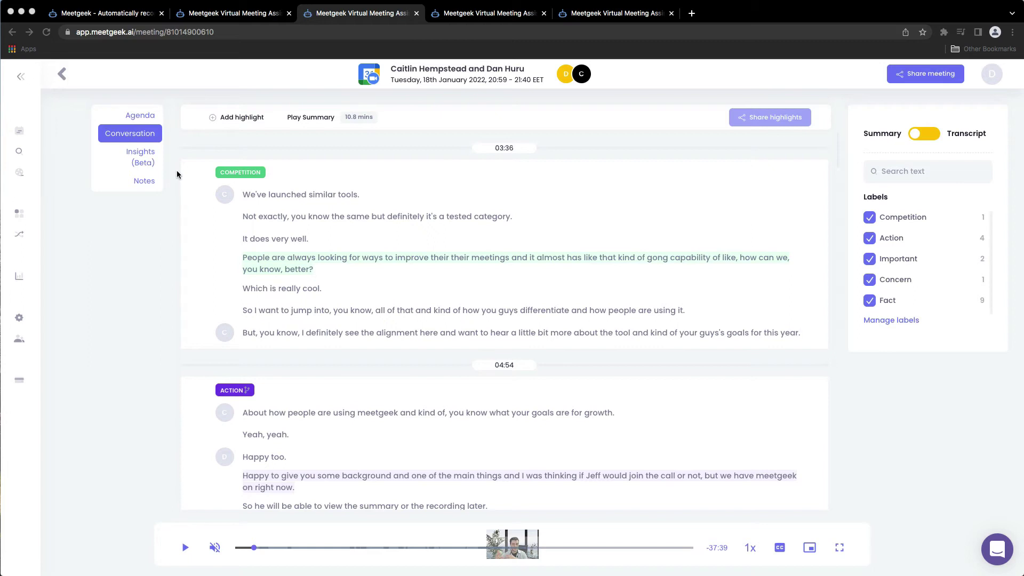
click(139, 158)
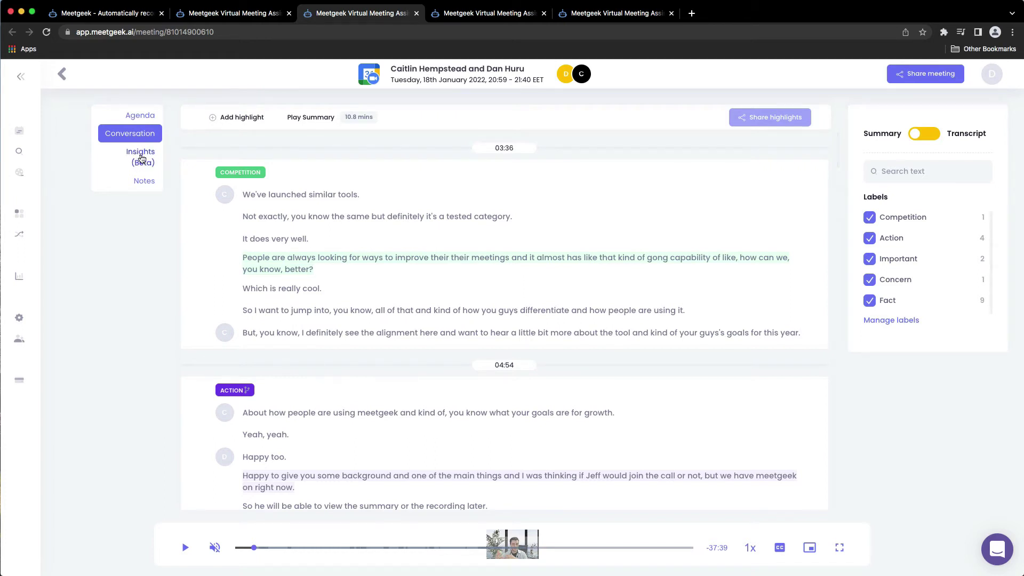
click(142, 159)
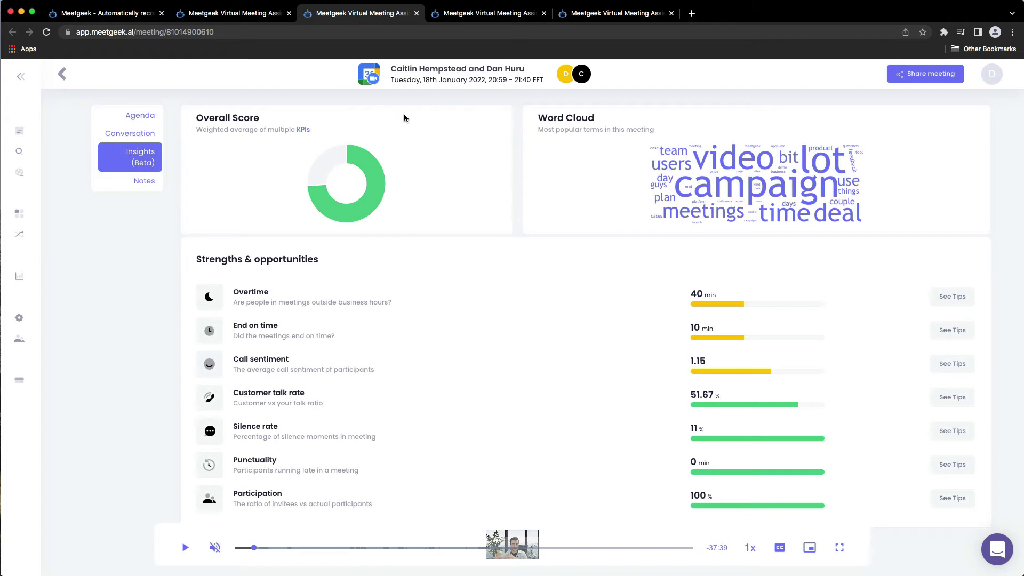
mouse_move(360, 159)
mouse_move(373, 210)
scroll(719, 176, down, 1)
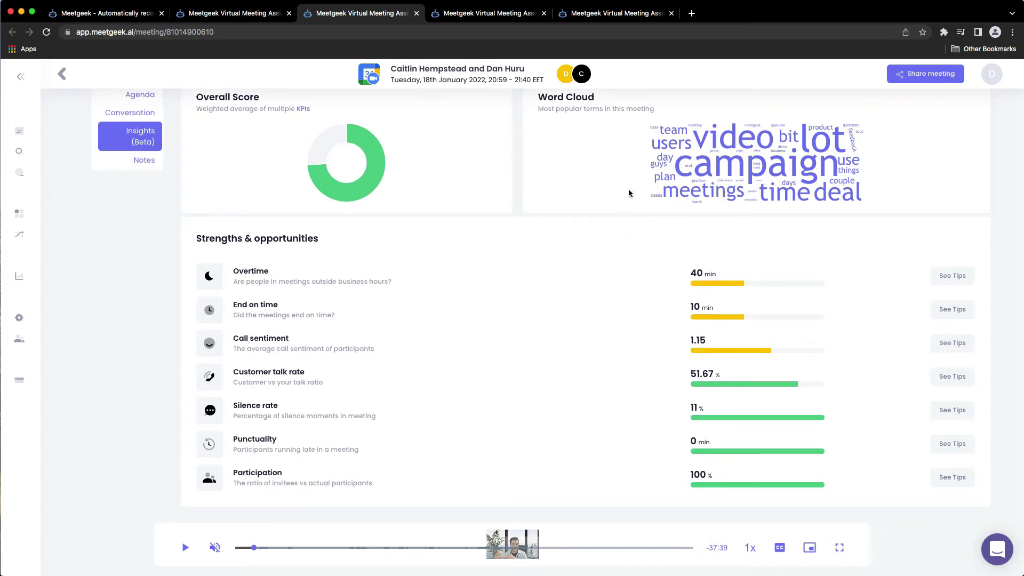
scroll(621, 231, up, 1)
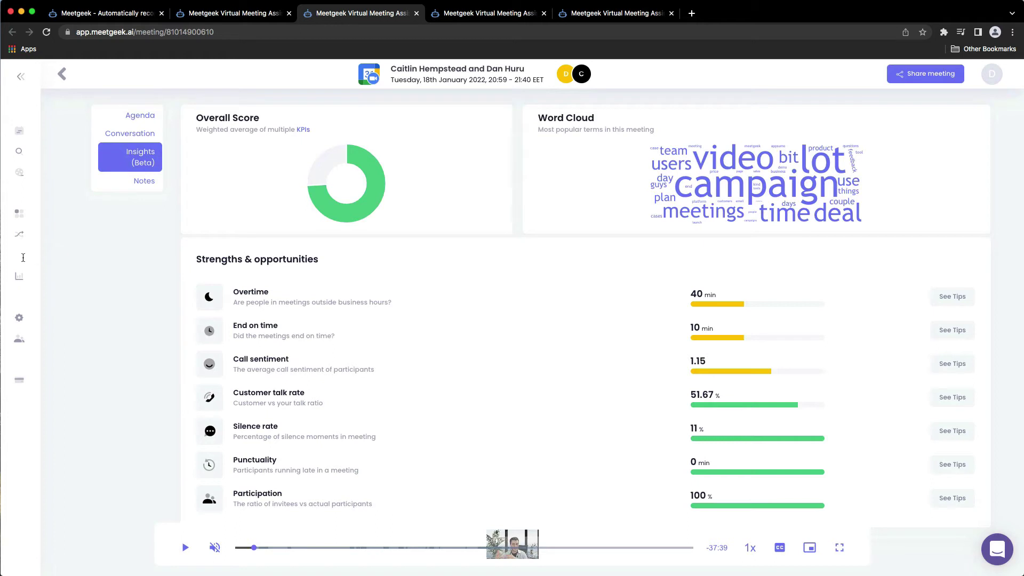
- Bring up the general Meeting Insights (Beta) dashboard in a separate browser tab
mouse_move(53, 288)
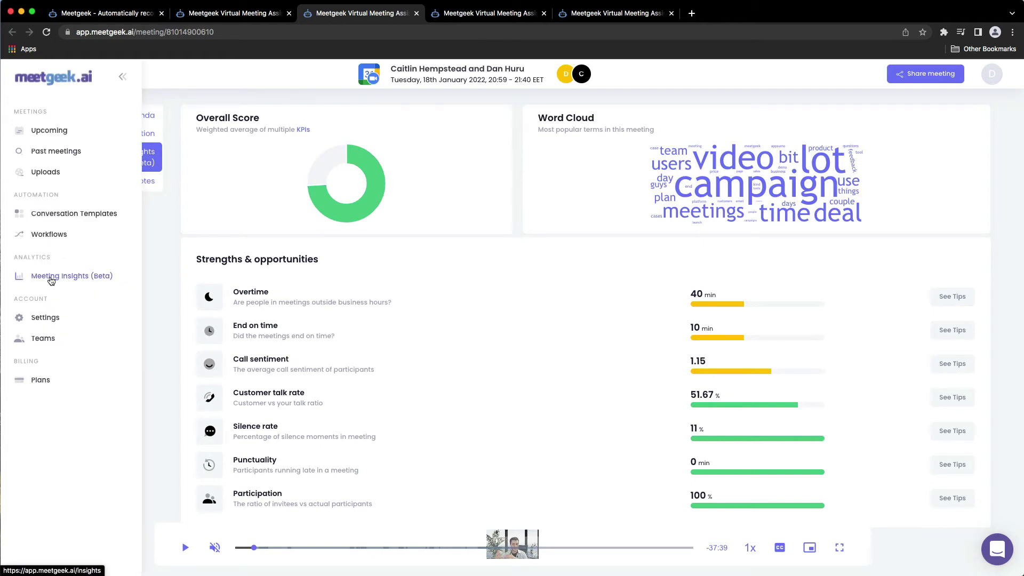
right_click(51, 280)
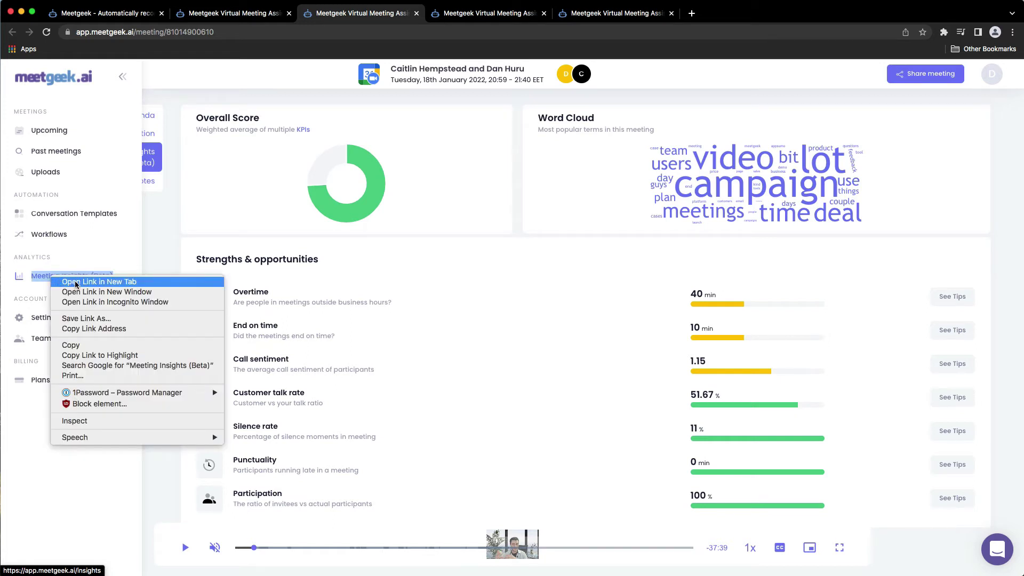
click(458, 15)
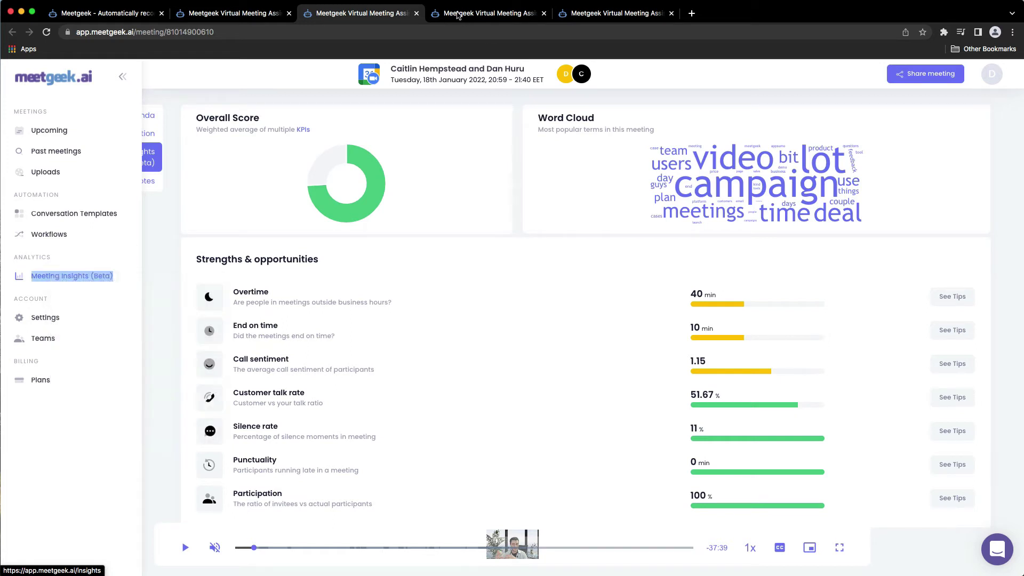
click(477, 15)
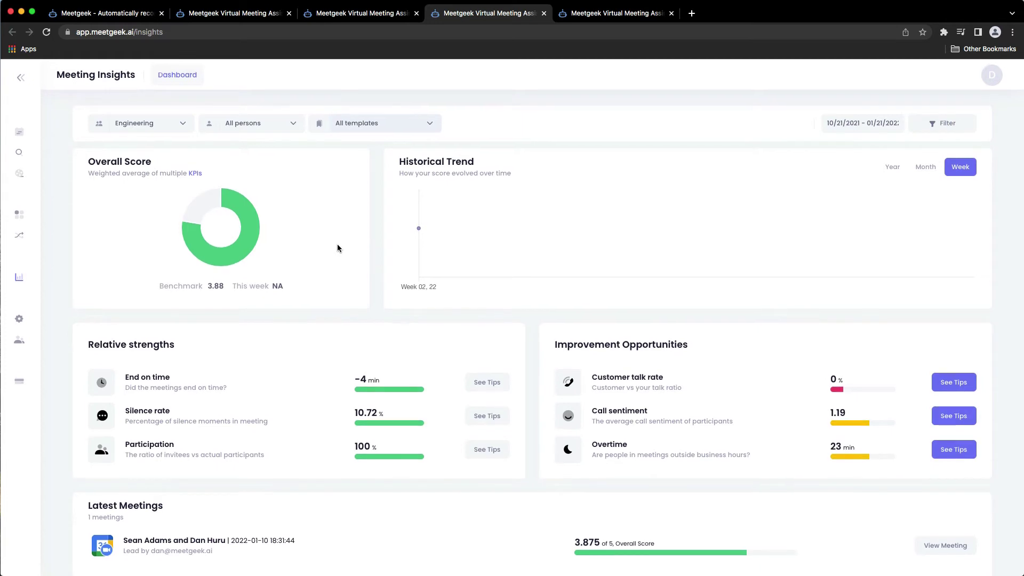
- Set the insights dashboard to My Meetings and check the available templates, leaving All templates selected
click(176, 124)
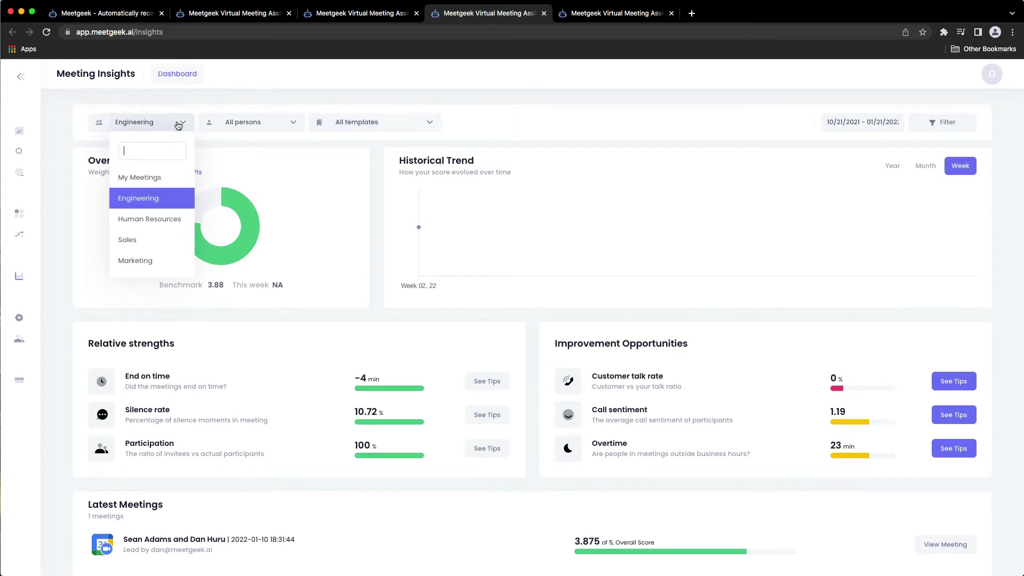
click(154, 178)
click(274, 124)
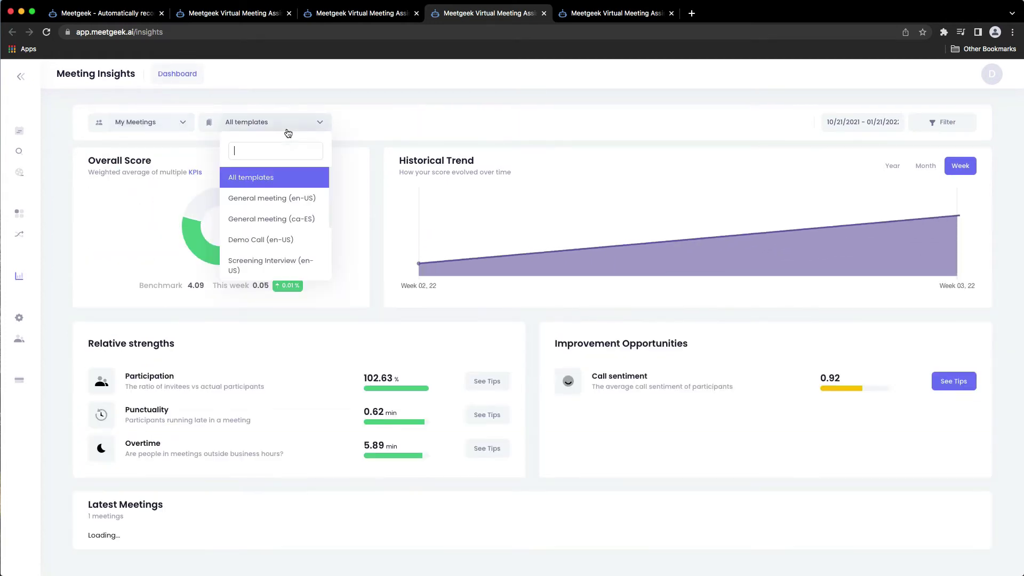
click(374, 135)
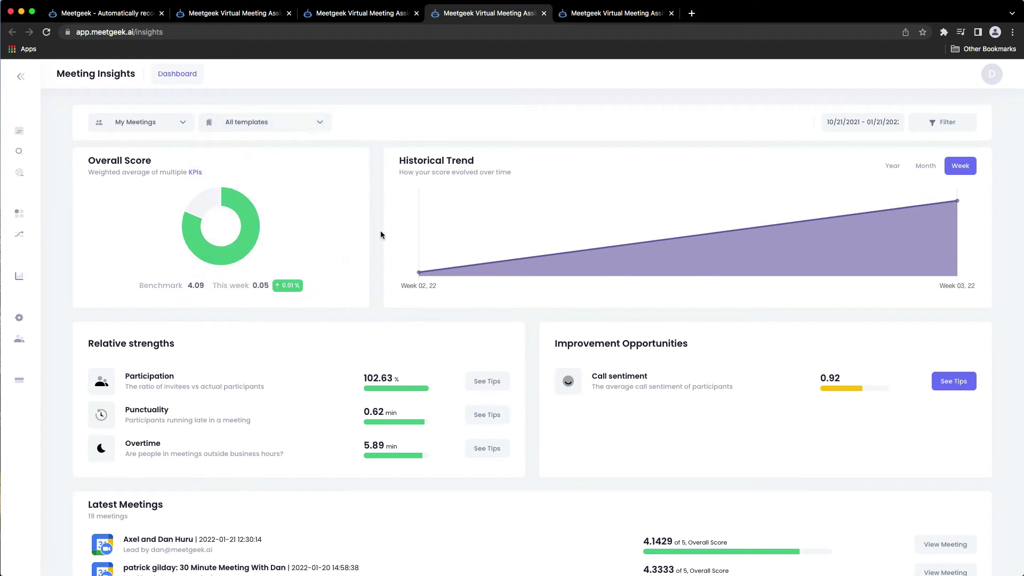
- Reload the insights dashboard and show the Historical Trend by week
click(46, 32)
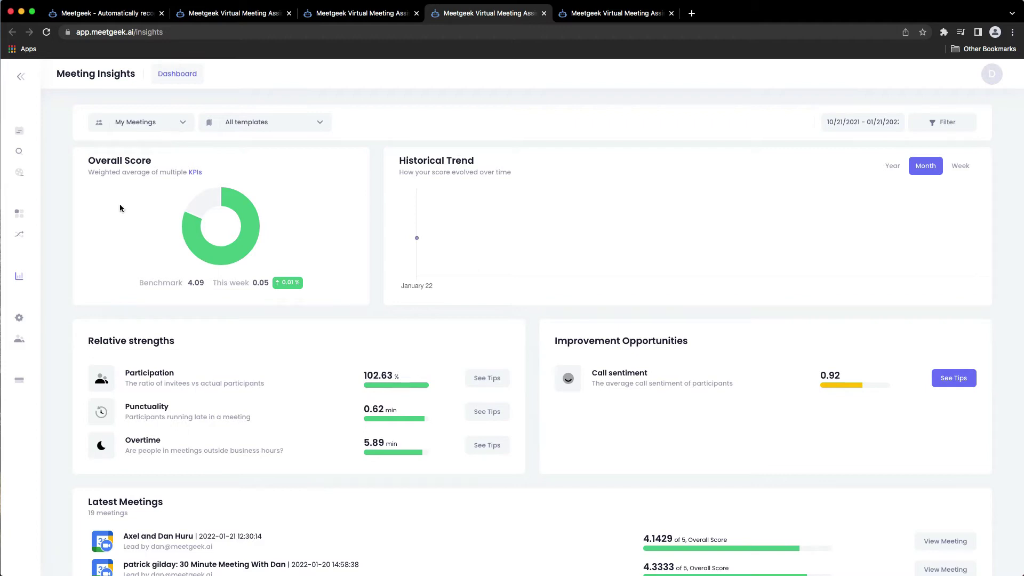
click(960, 167)
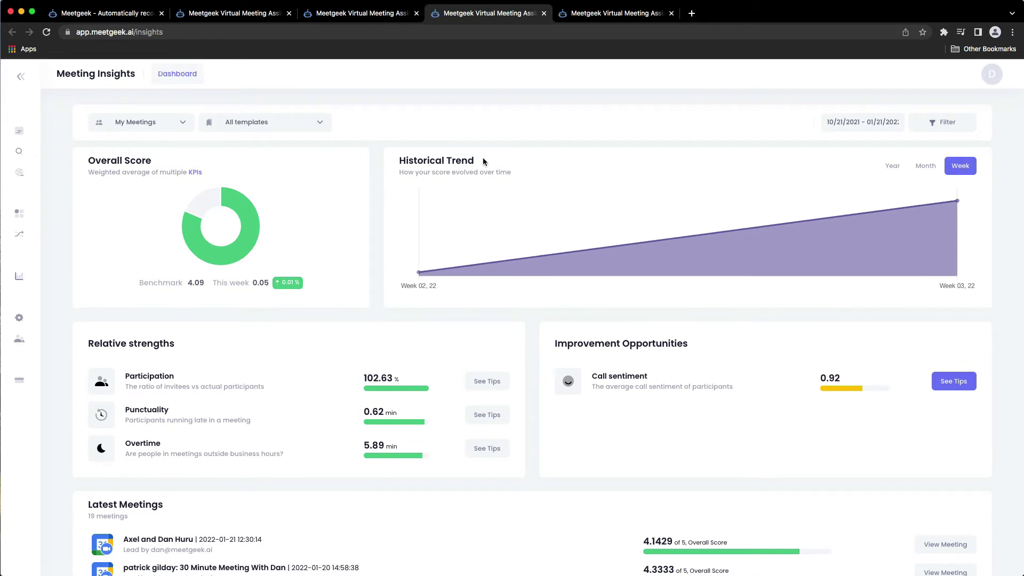
mouse_move(423, 279)
- View the dashboard's date range options and open the advanced filters for KPIs, languages and meeting duration
click(879, 118)
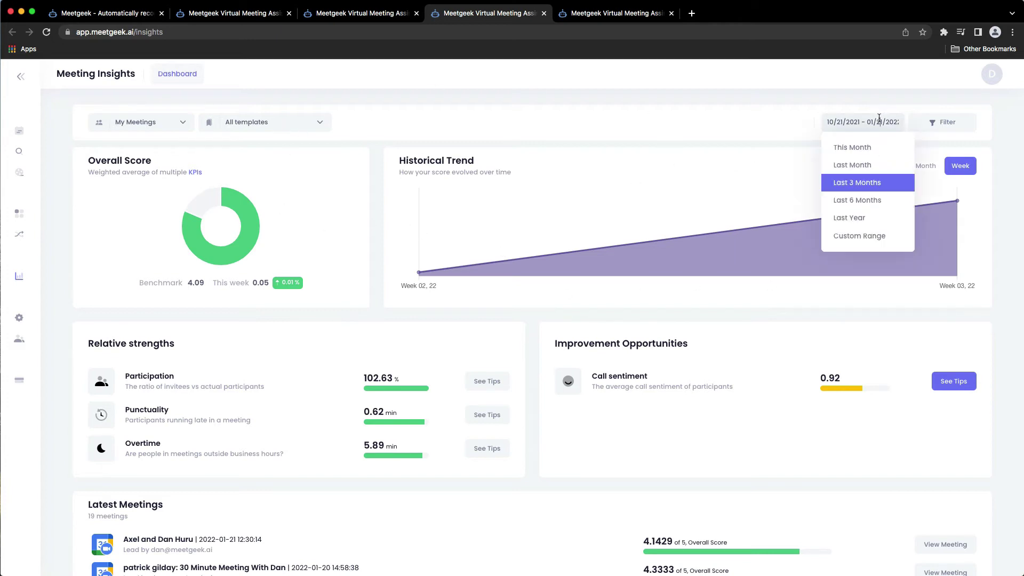
click(950, 124)
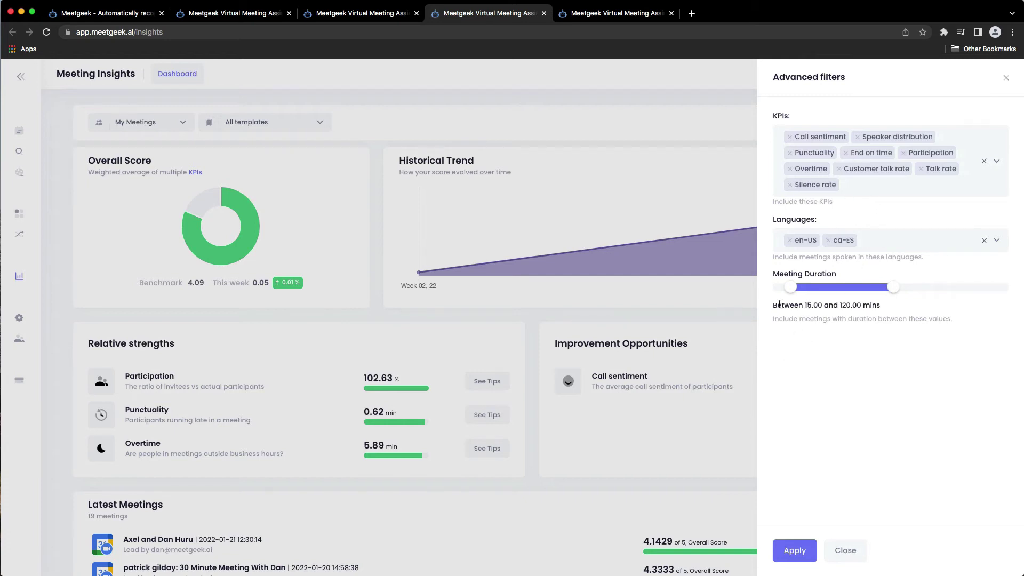
- Close the advanced filters without applying them and show the insights dashboard for the Engineering team
click(741, 304)
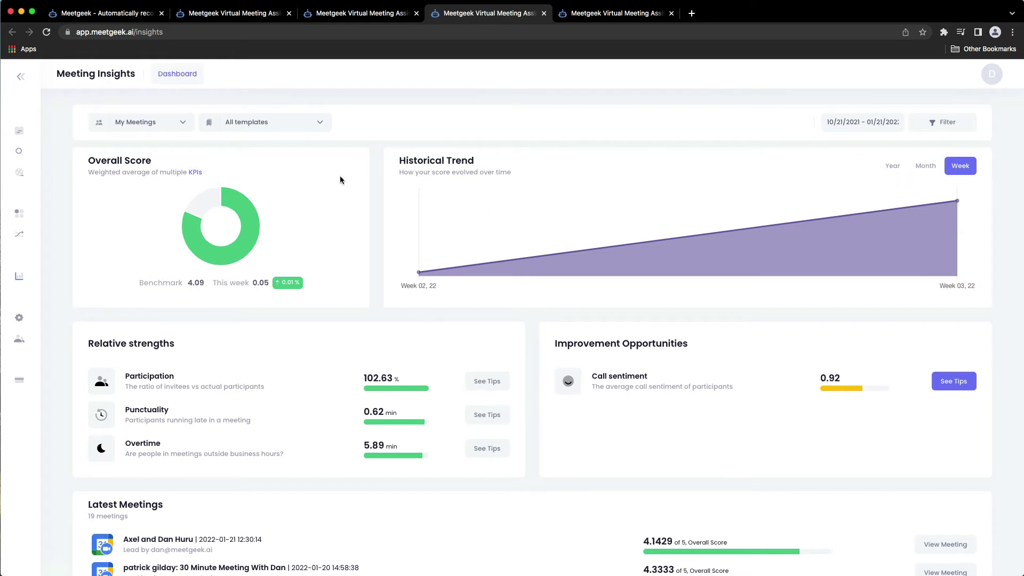
click(184, 125)
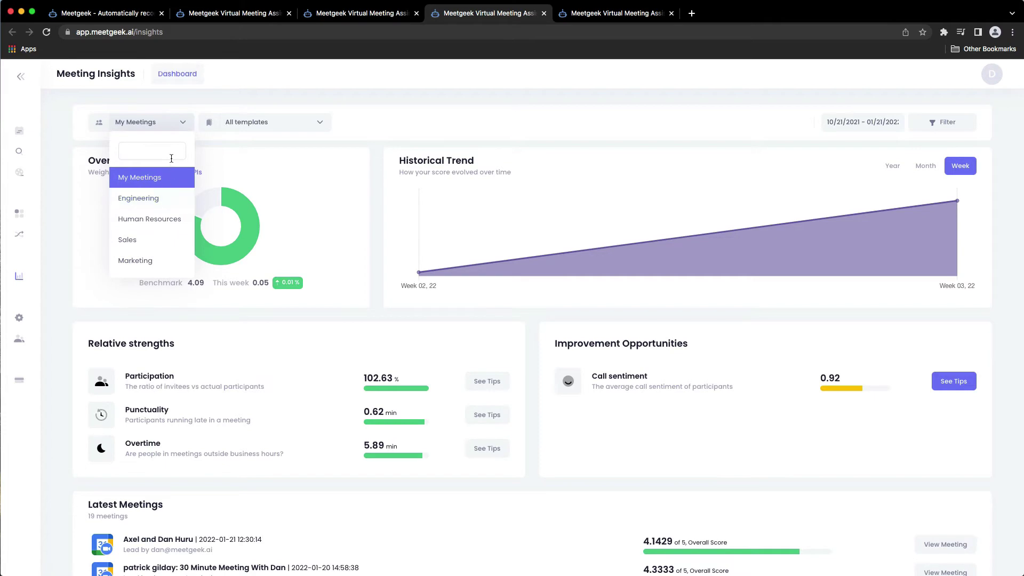
click(160, 199)
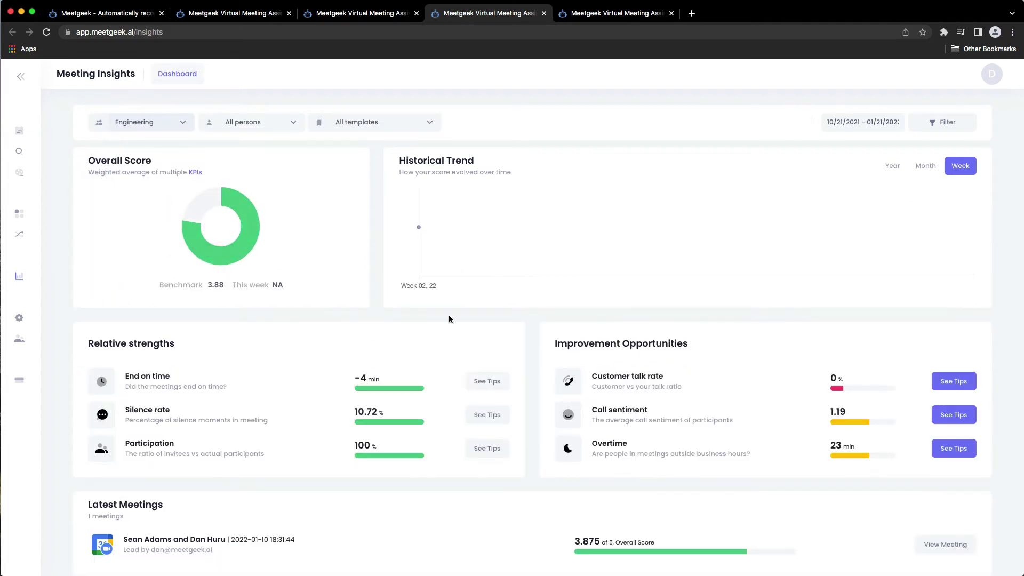
- Examine the Engineering dashboard's team, person and template filter options and its Latest Meetings section, leaving the filters as they are
mouse_move(246, 237)
click(183, 122)
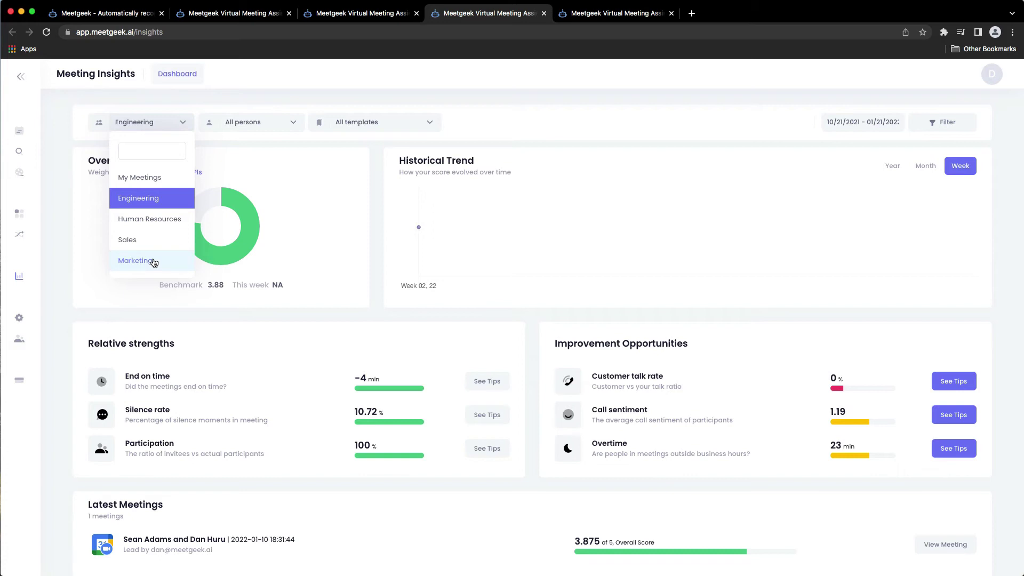
click(162, 305)
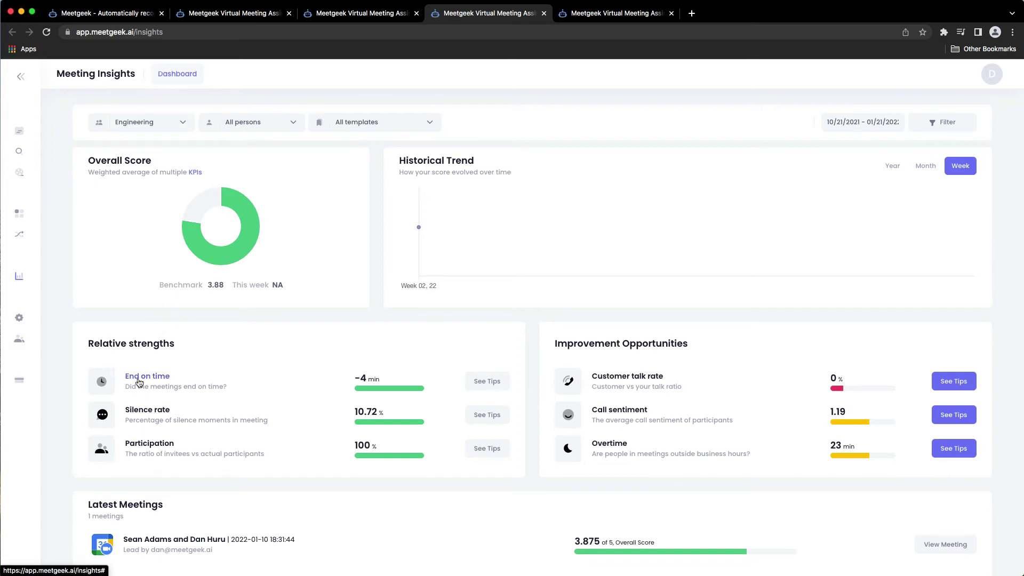
mouse_move(195, 247)
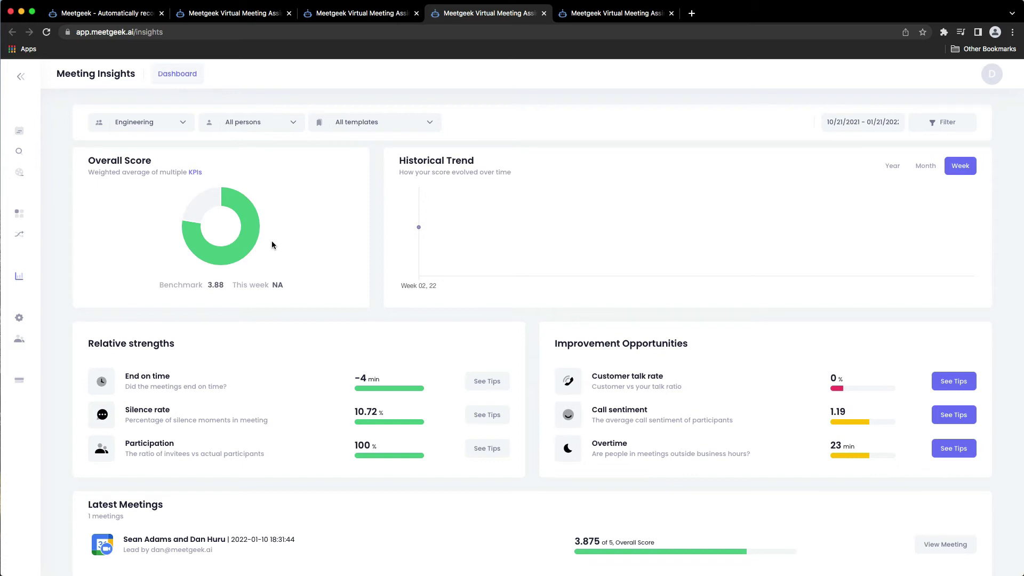
mouse_move(245, 210)
click(182, 123)
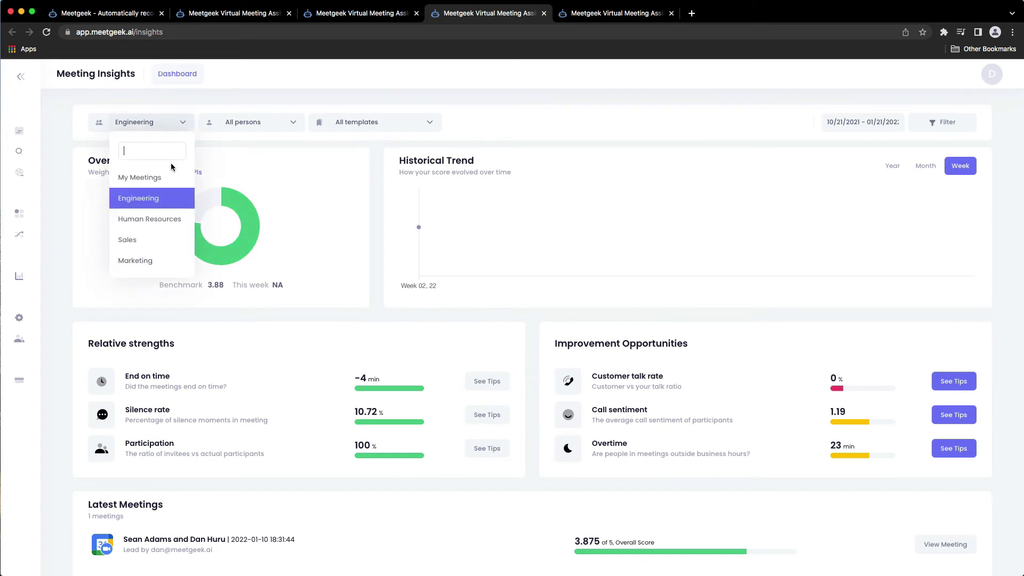
click(281, 123)
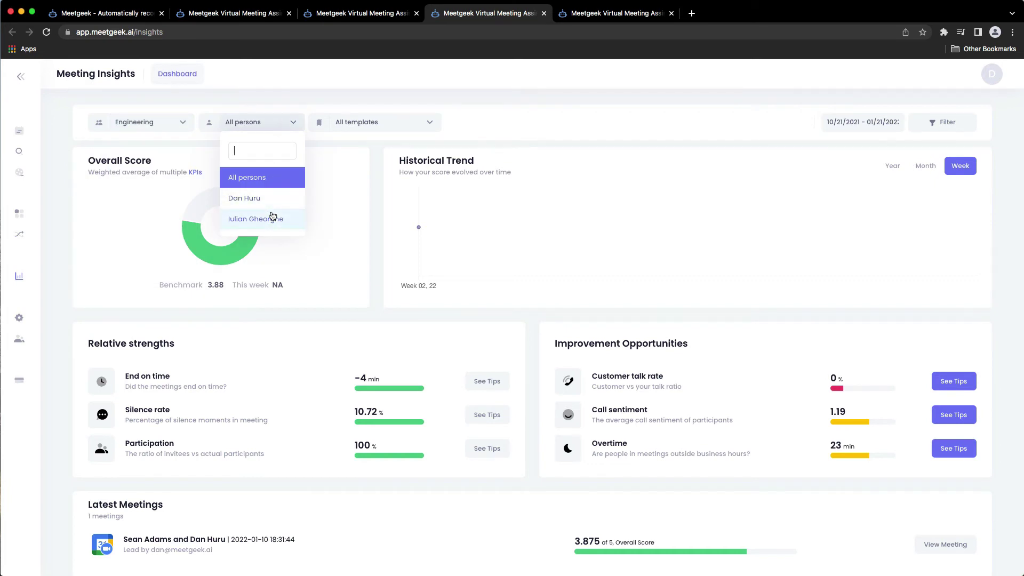
click(427, 127)
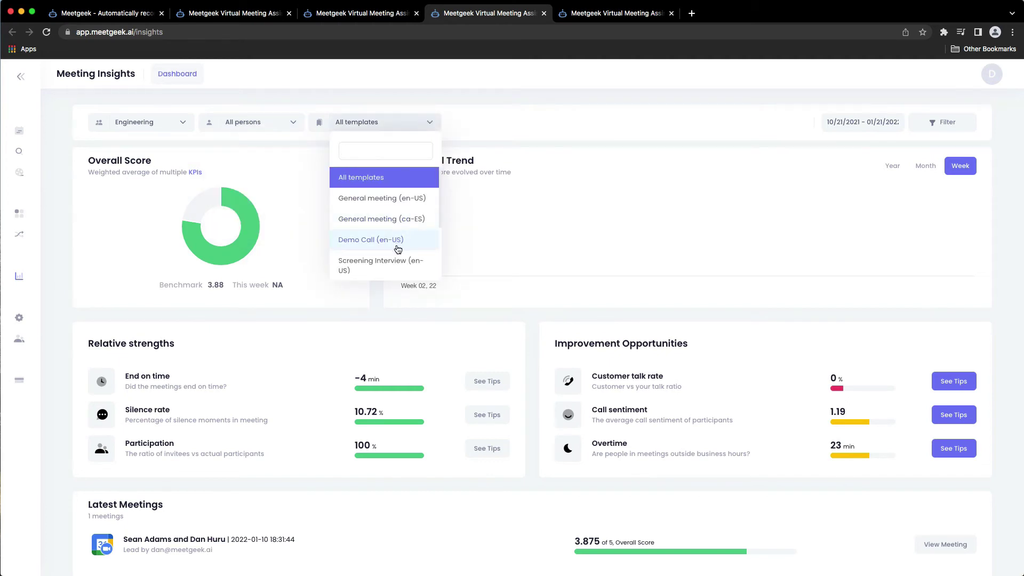
scroll(398, 246, down, 3)
scroll(397, 248, up, 3)
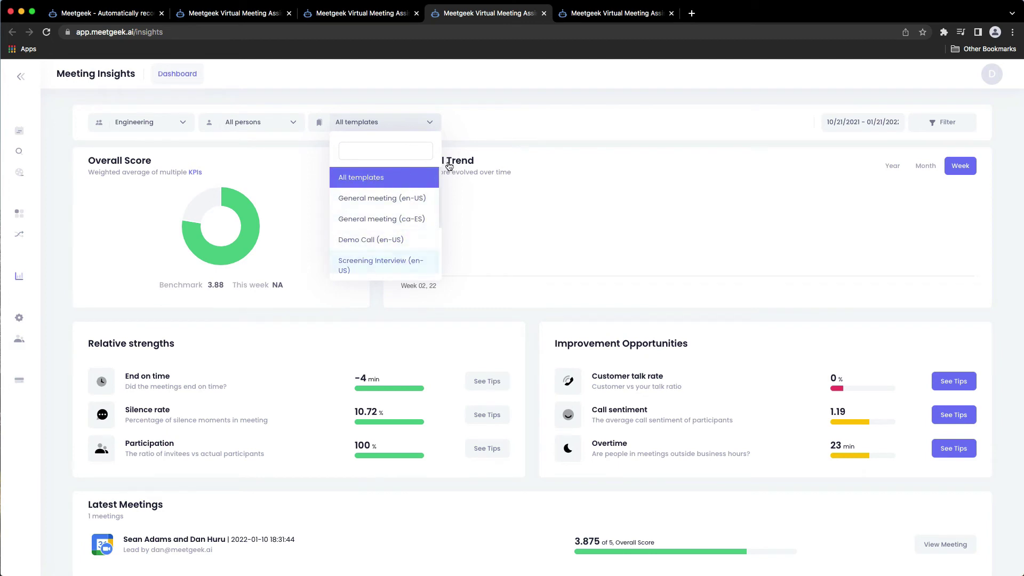
click(485, 115)
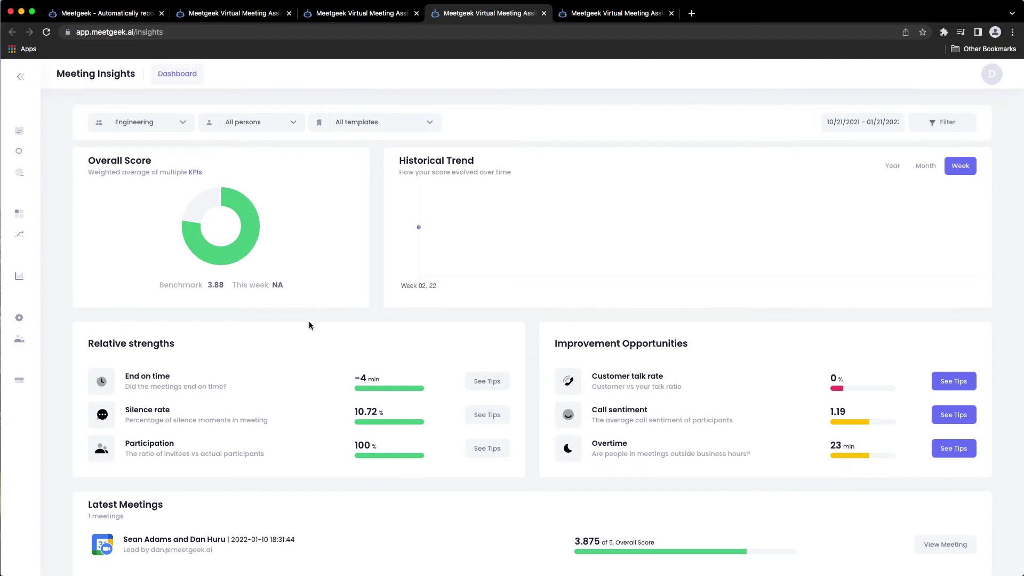
scroll(309, 323, down, 1)
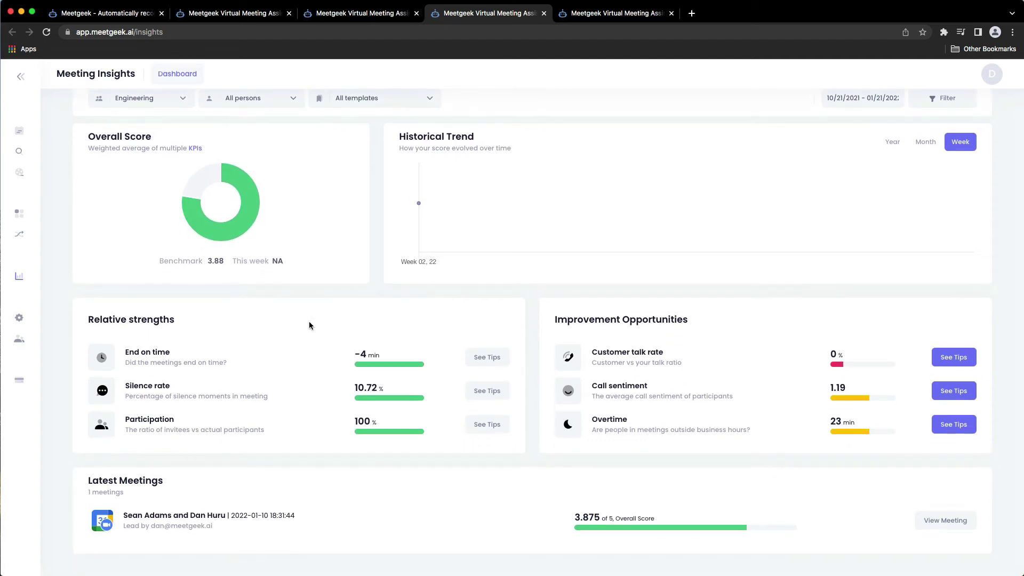
scroll(309, 324, up, 2)
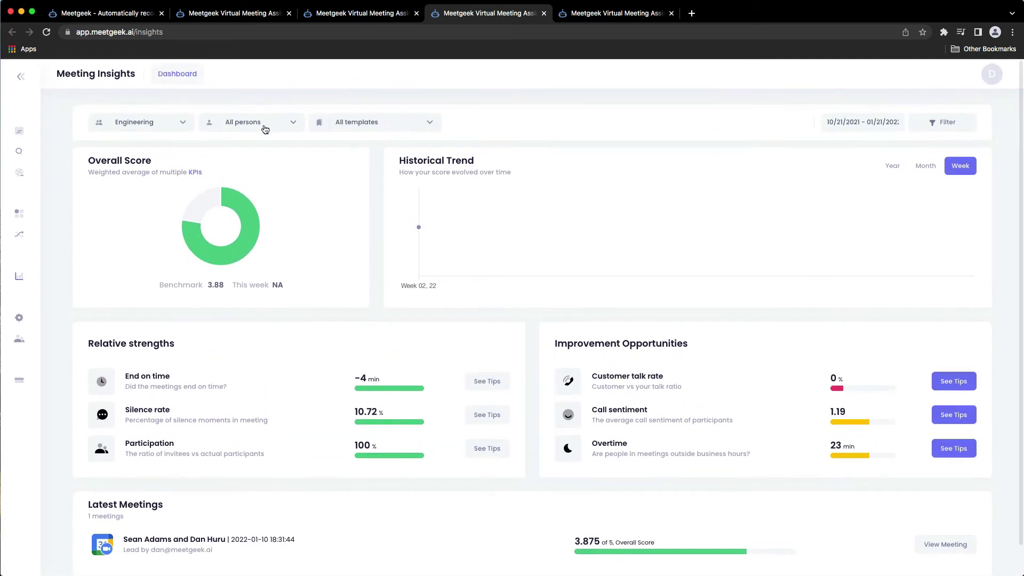
- Switch the insights dashboard back to My Meetings and look through the Latest Meetings list with its overall scores
click(184, 123)
click(139, 177)
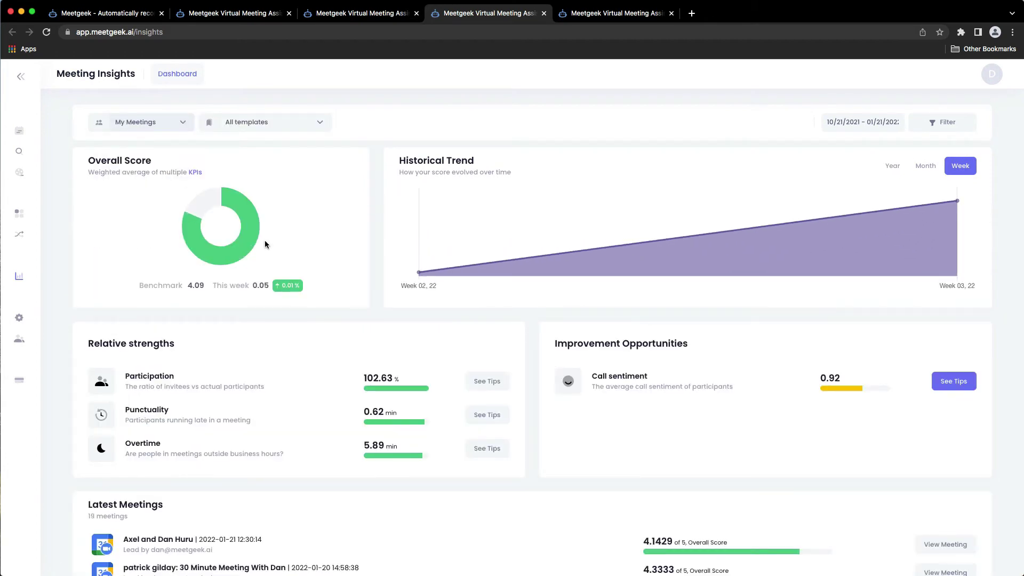
scroll(265, 243, down, 7)
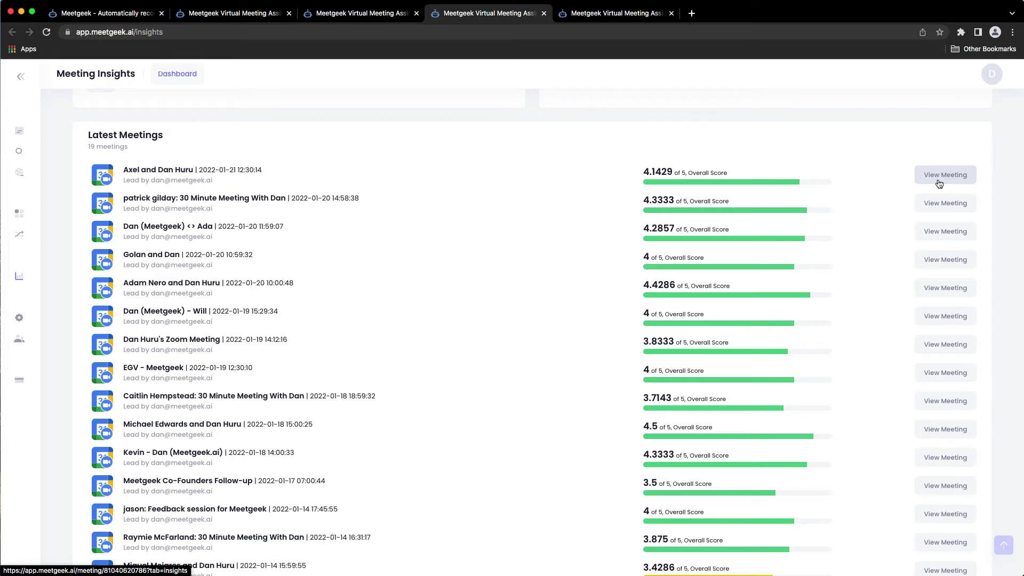
scroll(942, 208, up, 7)
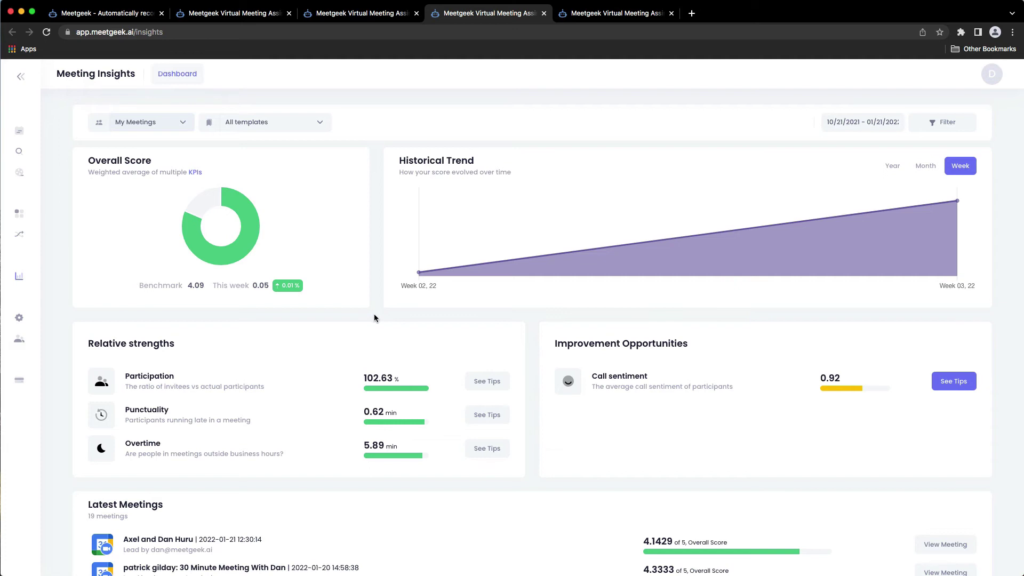
- Bring up Meeting Templates in the other browser tab and view the available recruiting and customer-facing templates, keeping General meeting selected
key(ctrl+Tab)
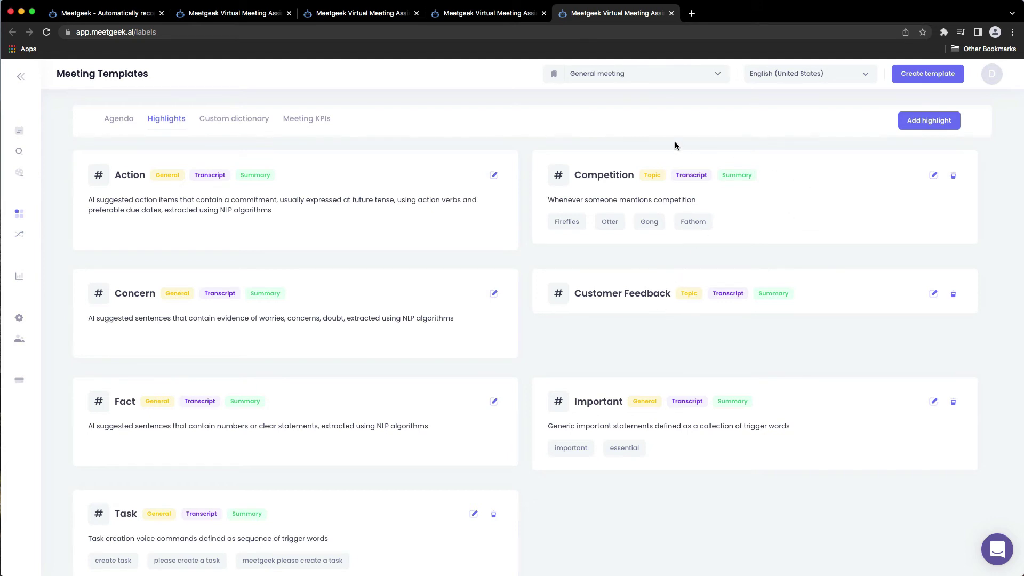
click(718, 78)
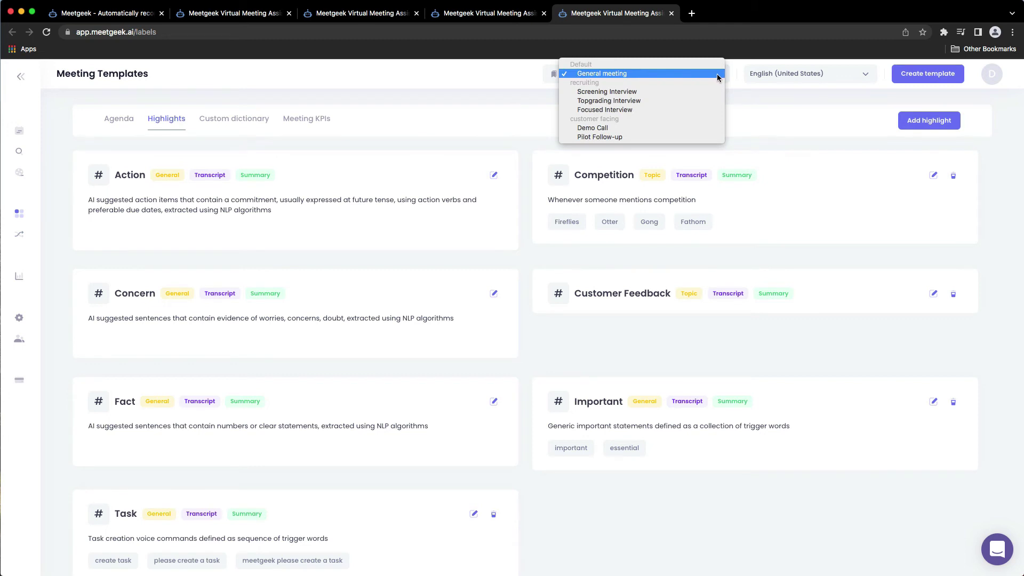
click(496, 92)
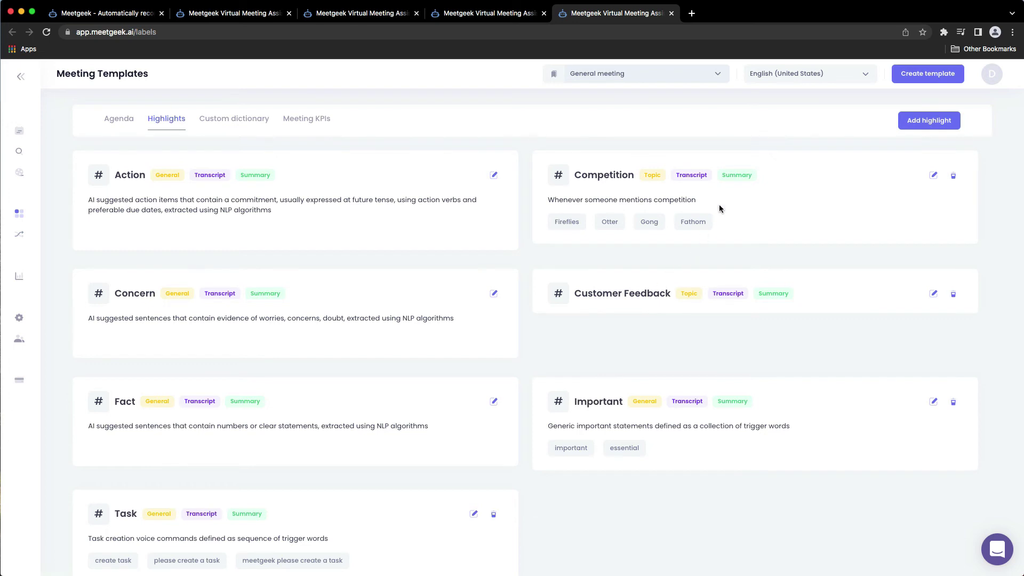
click(716, 79)
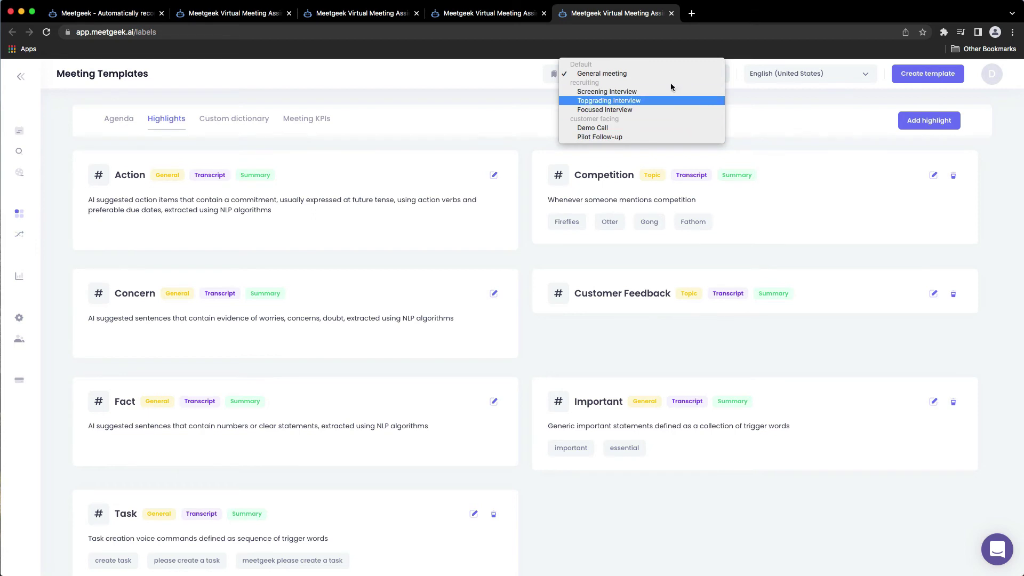
click(763, 100)
click(641, 76)
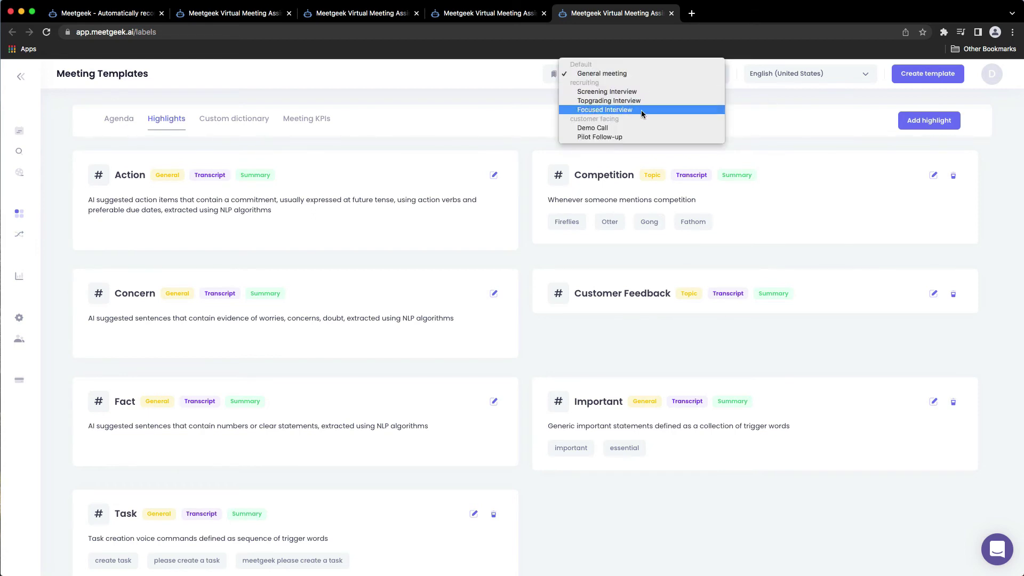
click(725, 87)
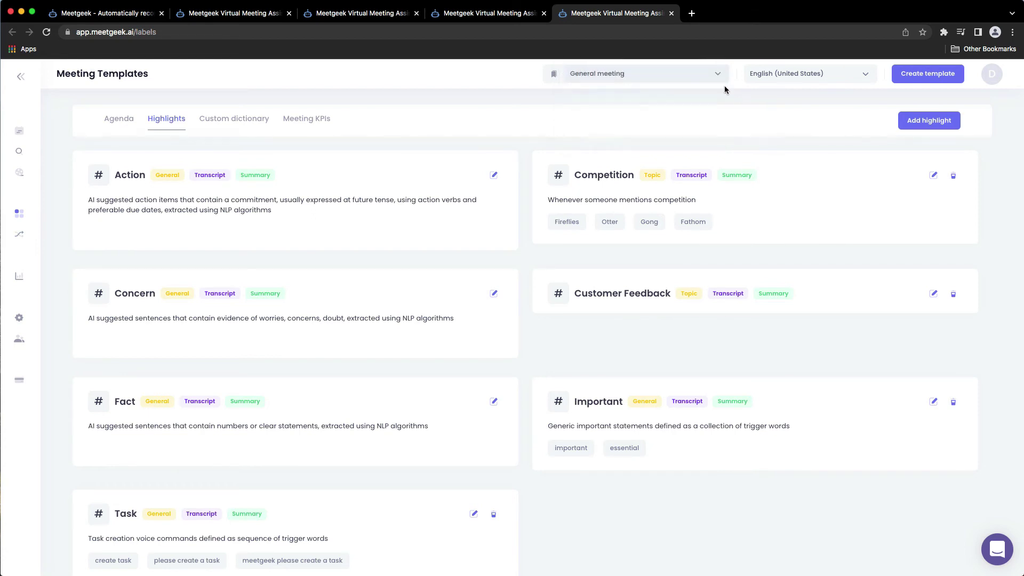
- Select the Screening Interview template and read through its agenda
click(689, 76)
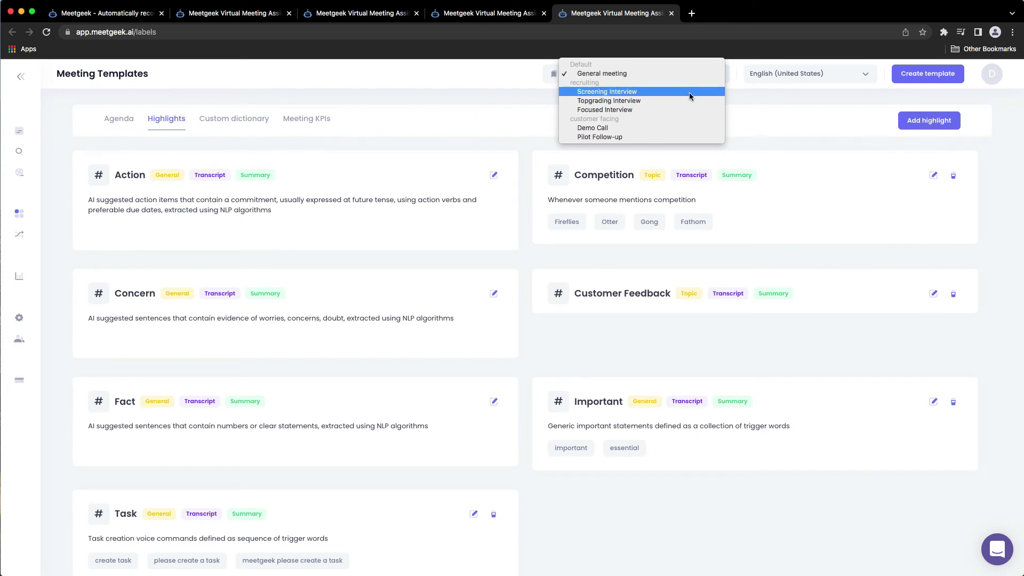
click(690, 91)
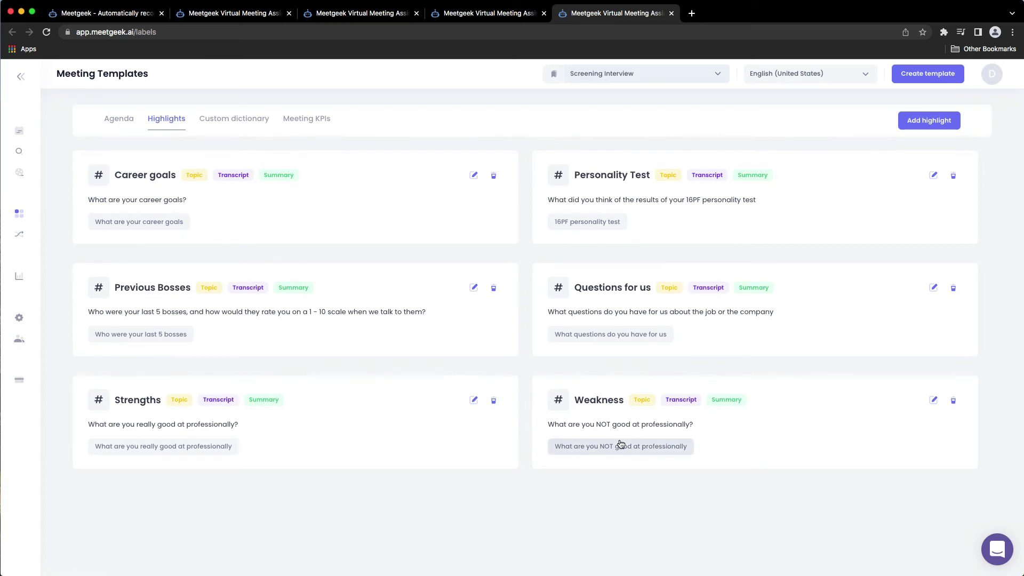
click(132, 120)
scroll(172, 291, down, 2)
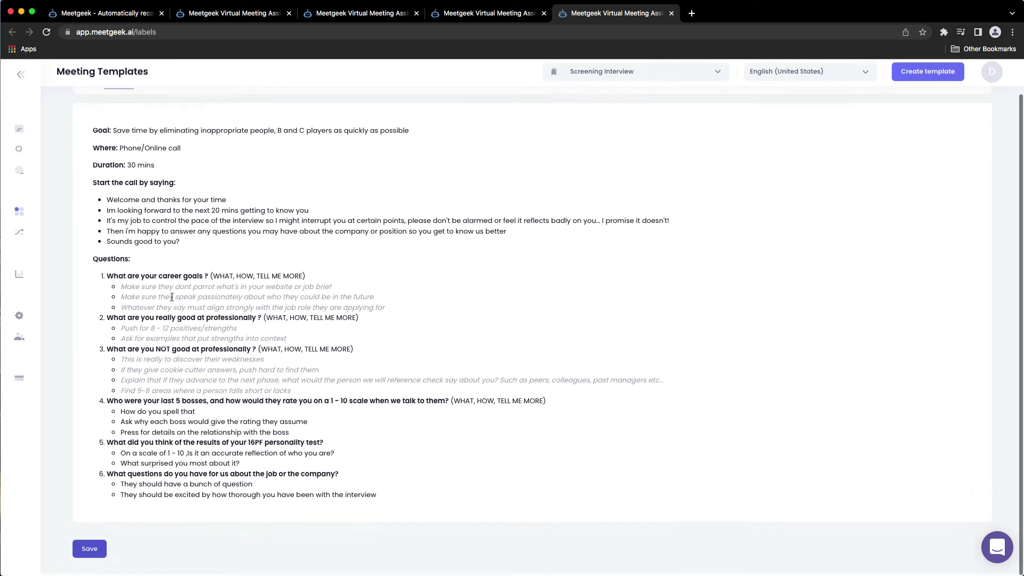
scroll(172, 295, up, 2)
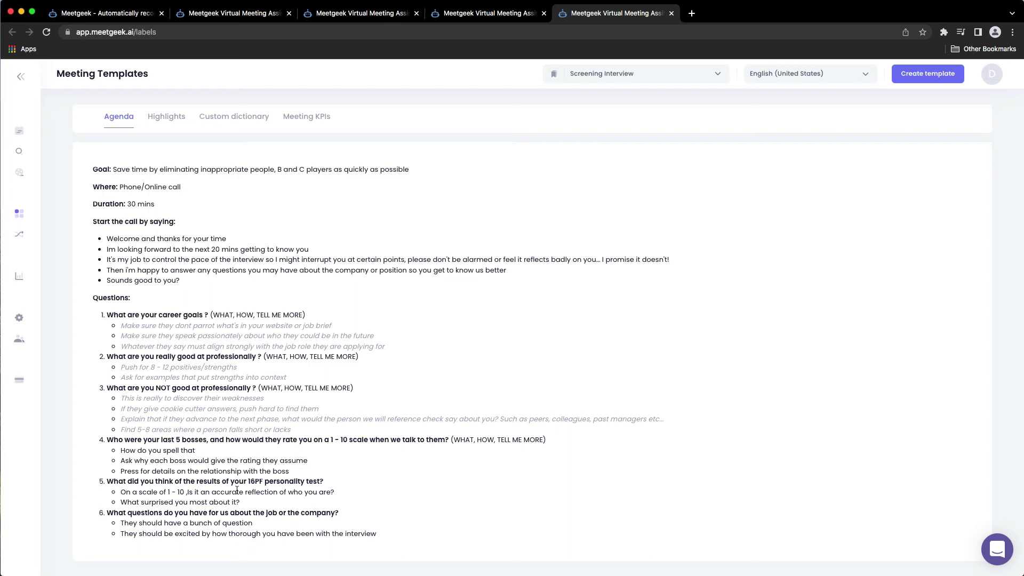
- Compare the template's highlights with its agenda questions, marking the Career goals, Personality Test and Questions for us descriptions
click(178, 122)
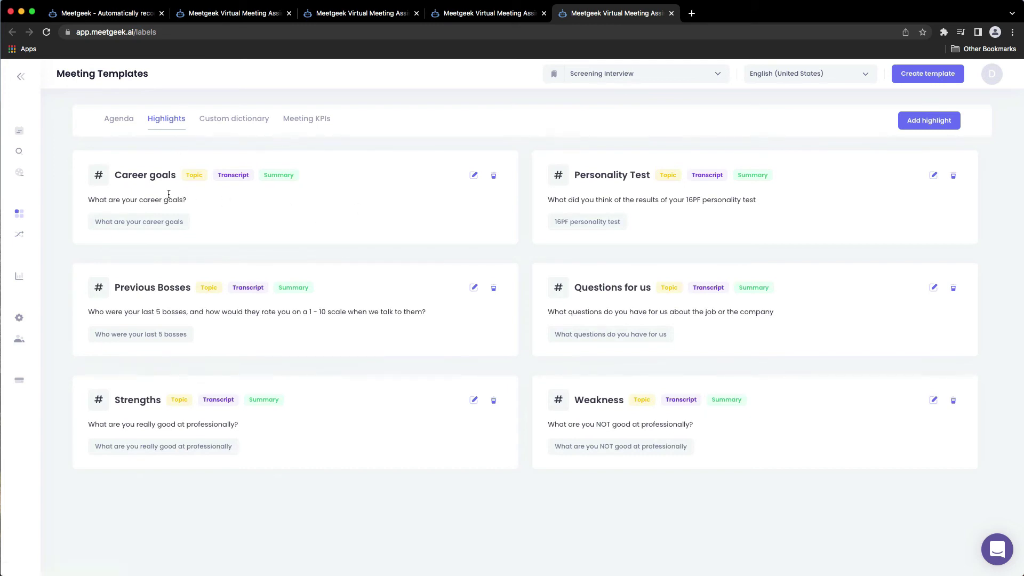
click(128, 127)
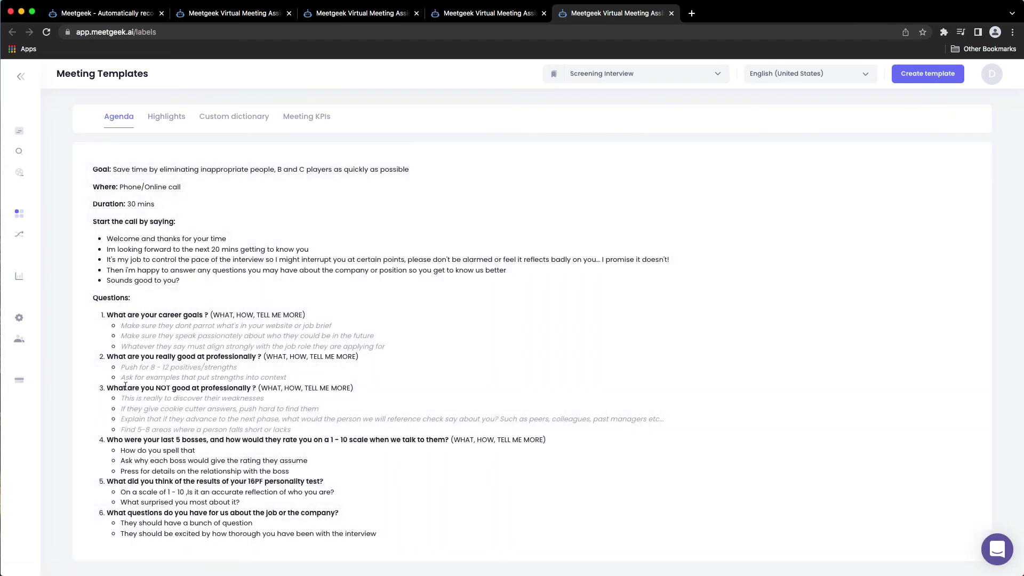
click(167, 117)
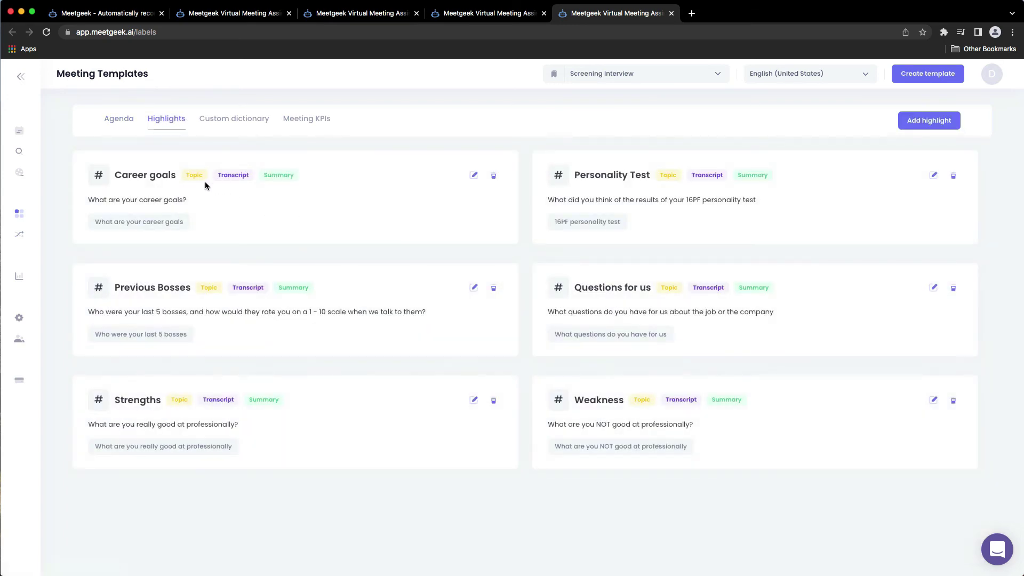
drag(187, 200, 87, 200)
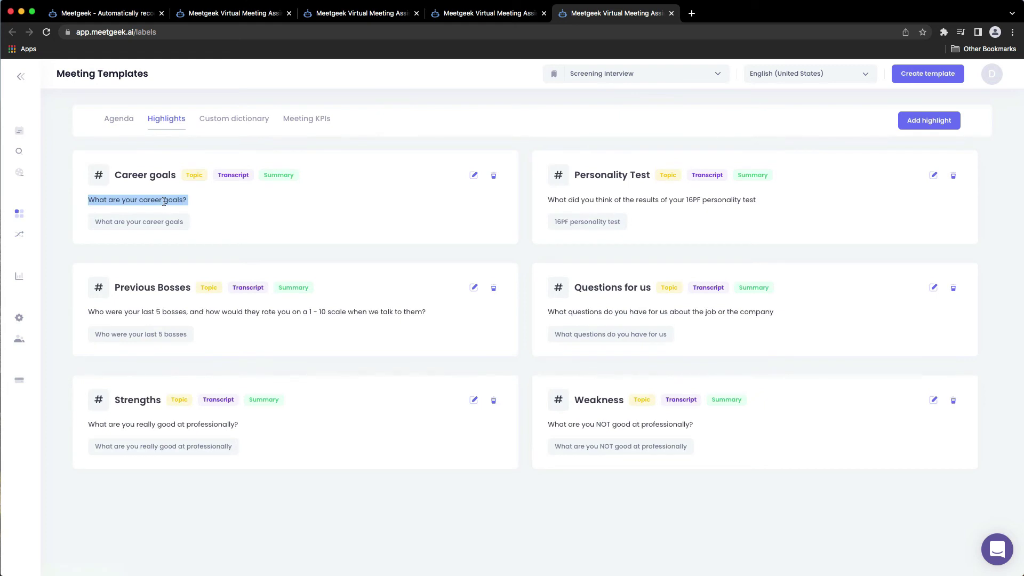
triple_click(572, 200)
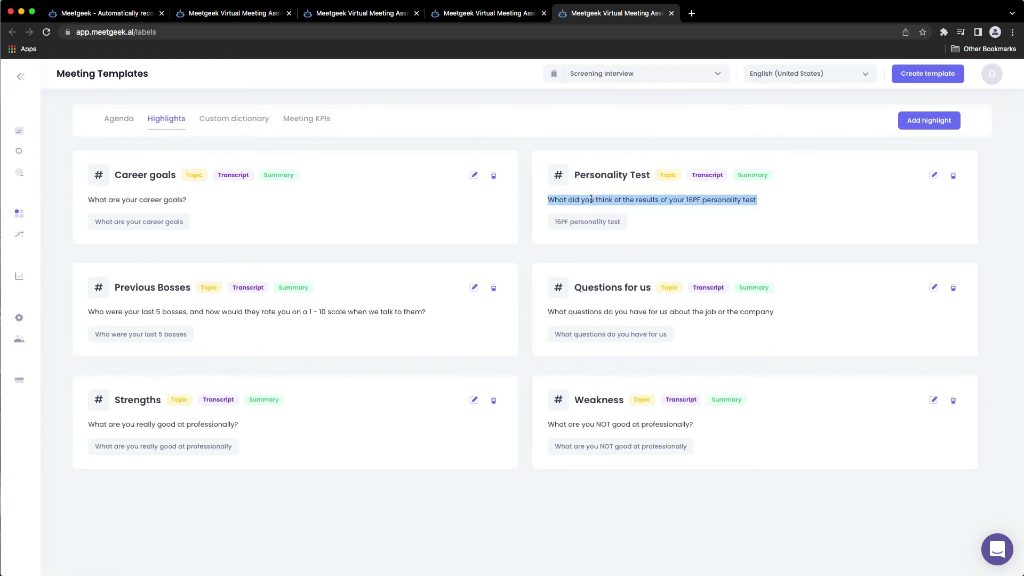
click(589, 312)
triple_click(589, 312)
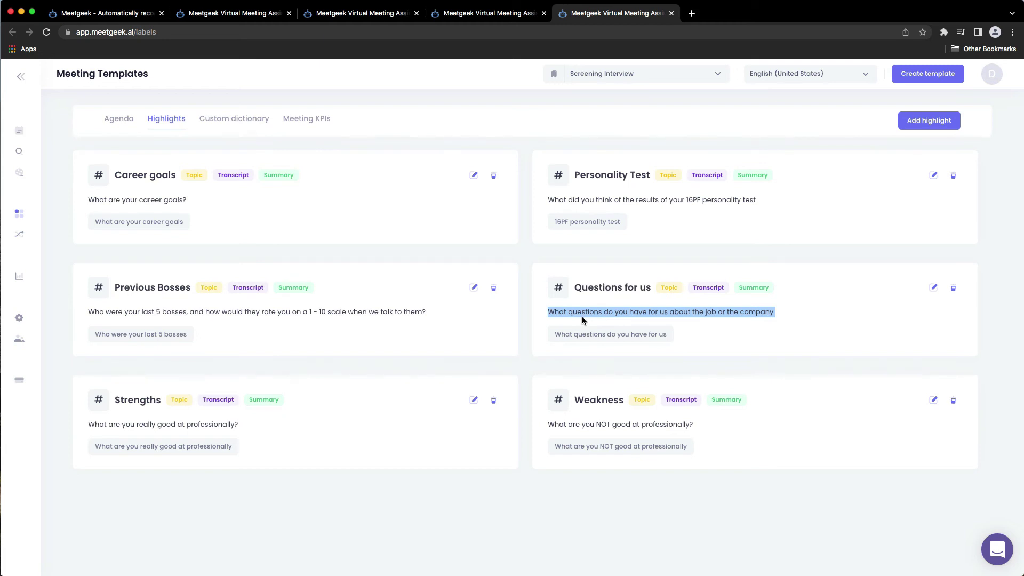
- View the edit settings of the Career goals highlight, including its keywords and summary and topic options, and close them without changes
click(673, 255)
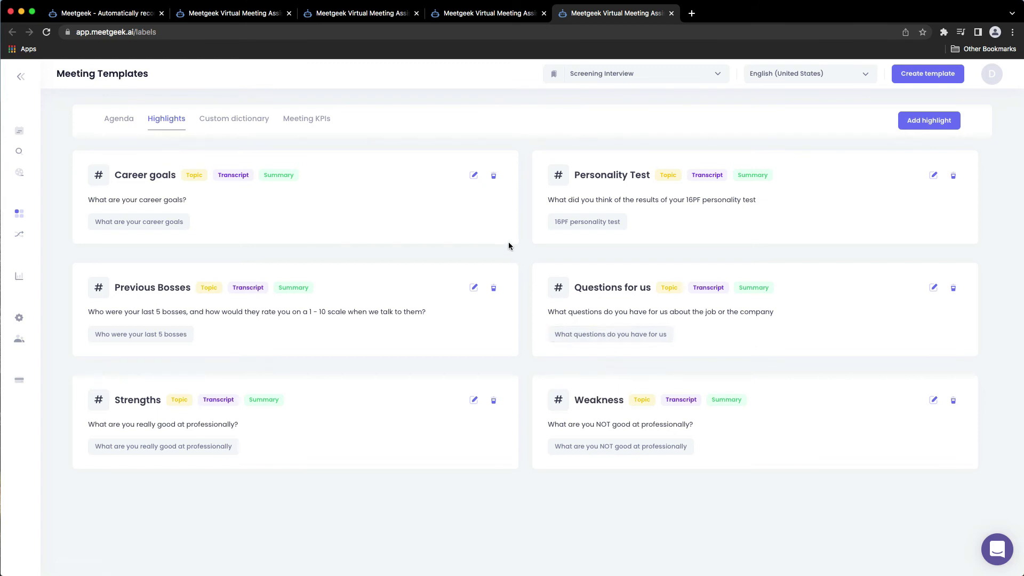
click(474, 176)
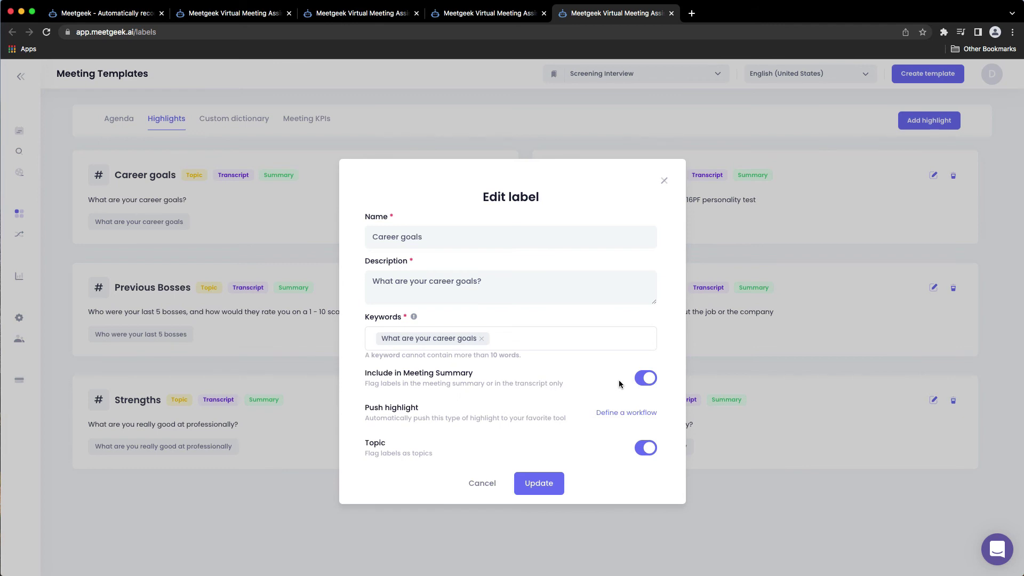
click(664, 181)
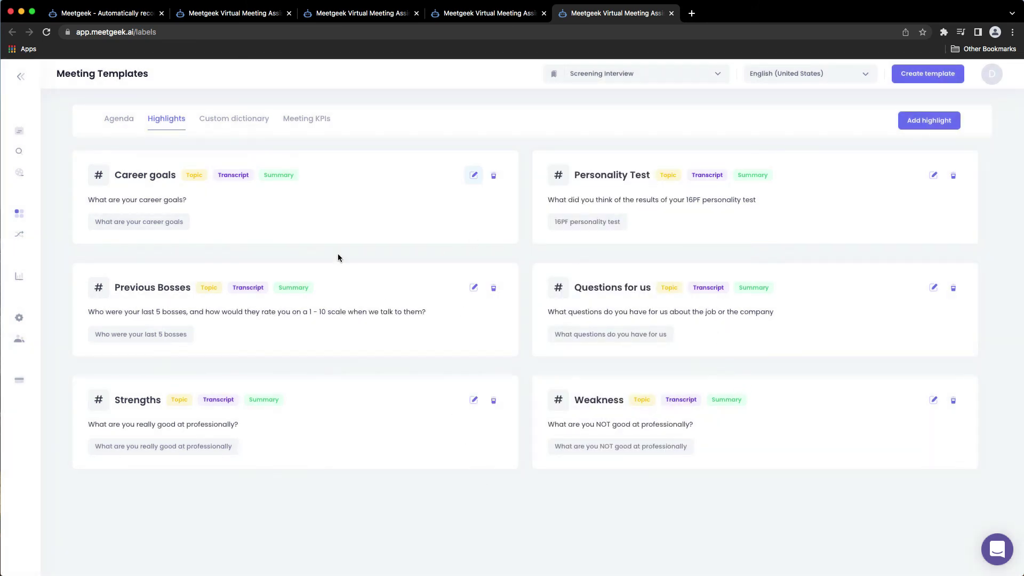
- Show the Screening Interview template's custom dictionary and try to remove the Ecom entry
click(242, 122)
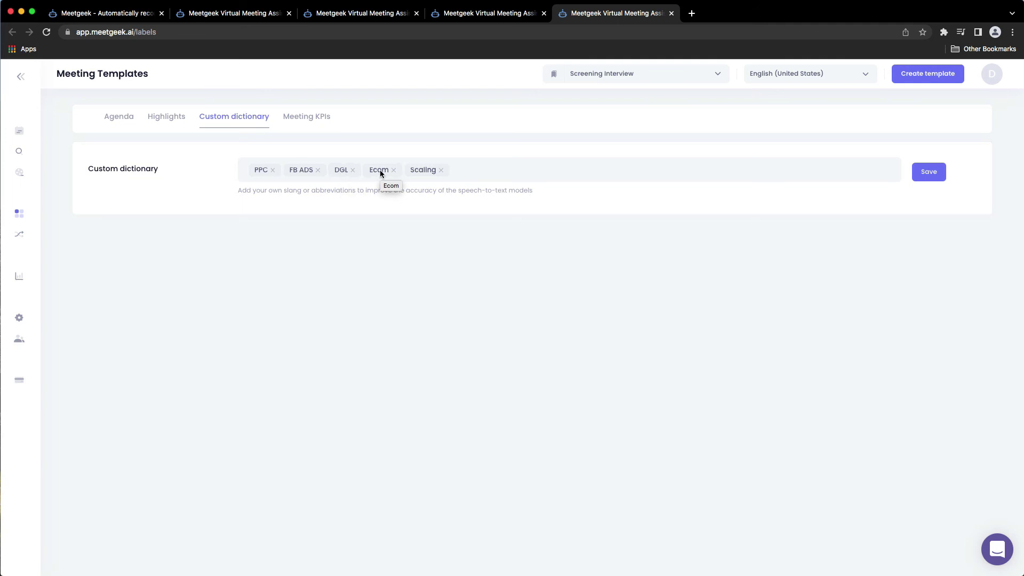
click(395, 174)
- Review the template's Meeting KPIs and their weights, save them, and go back to the highlights
click(308, 125)
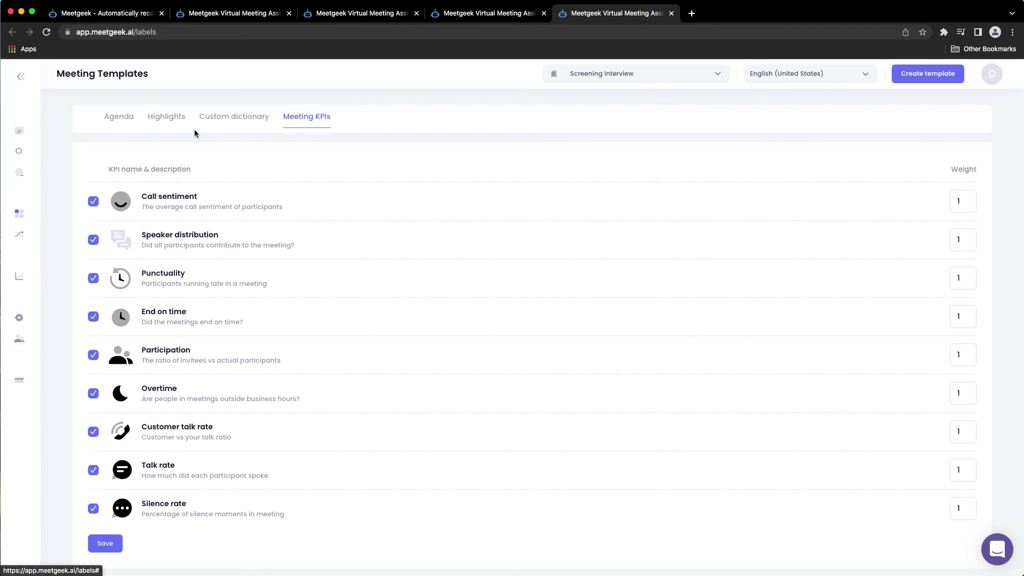
scroll(110, 521, down, 1)
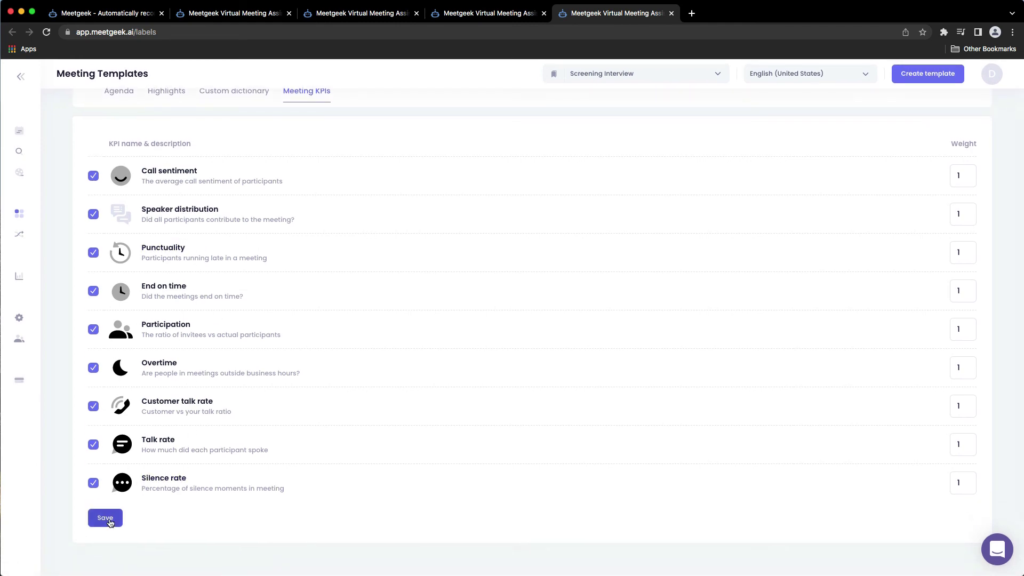
click(110, 520)
scroll(196, 202, up, 1)
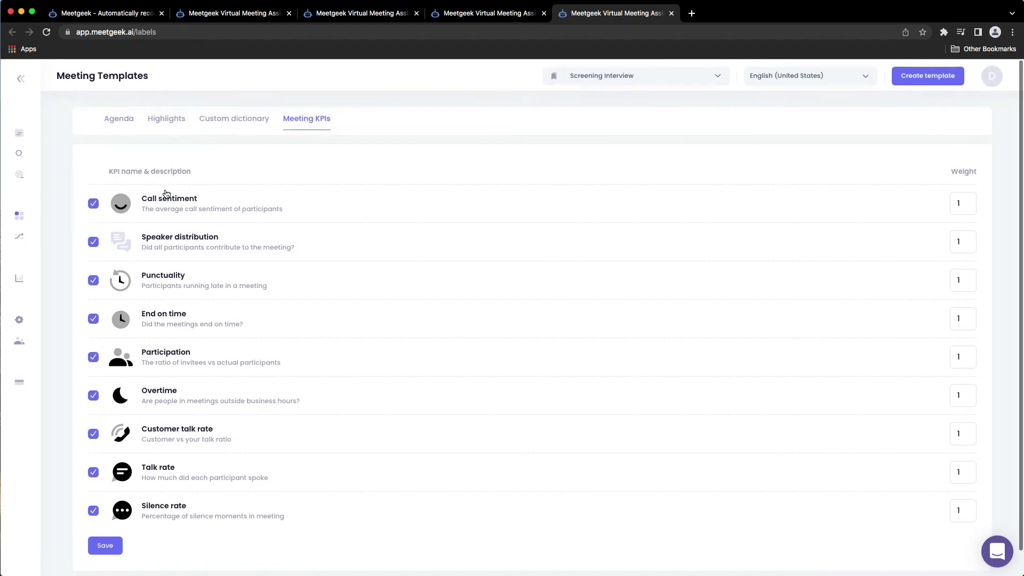
click(169, 121)
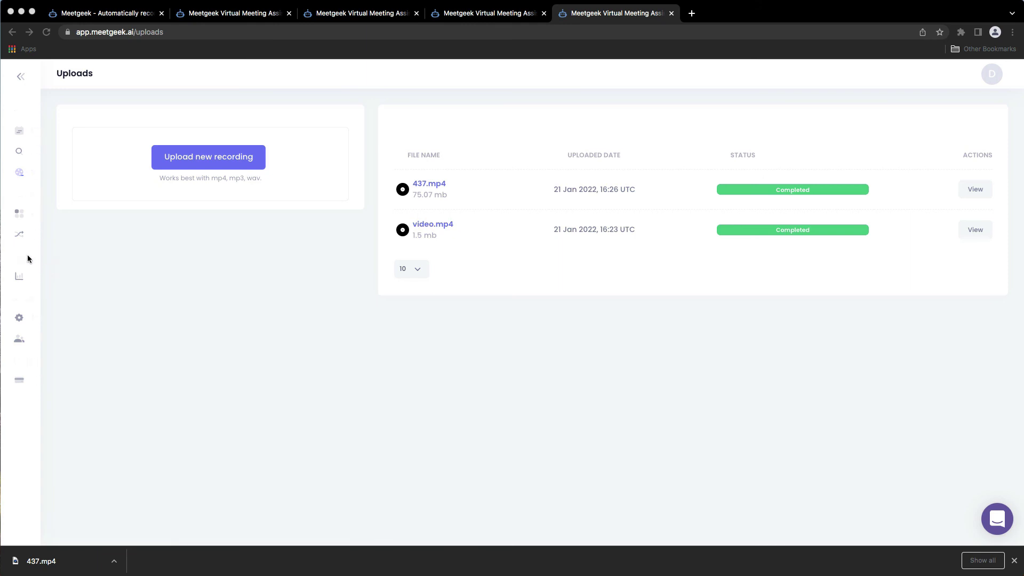
- Start uploading a new recording on the Uploads page and attach Meeting32.mp4 from the Downloads folder
click(26, 231)
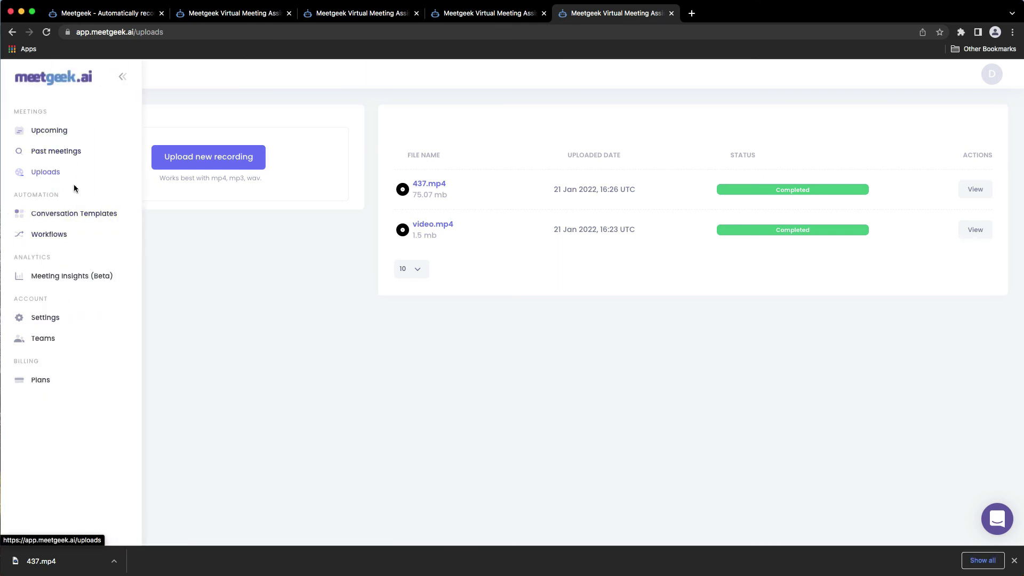
click(213, 166)
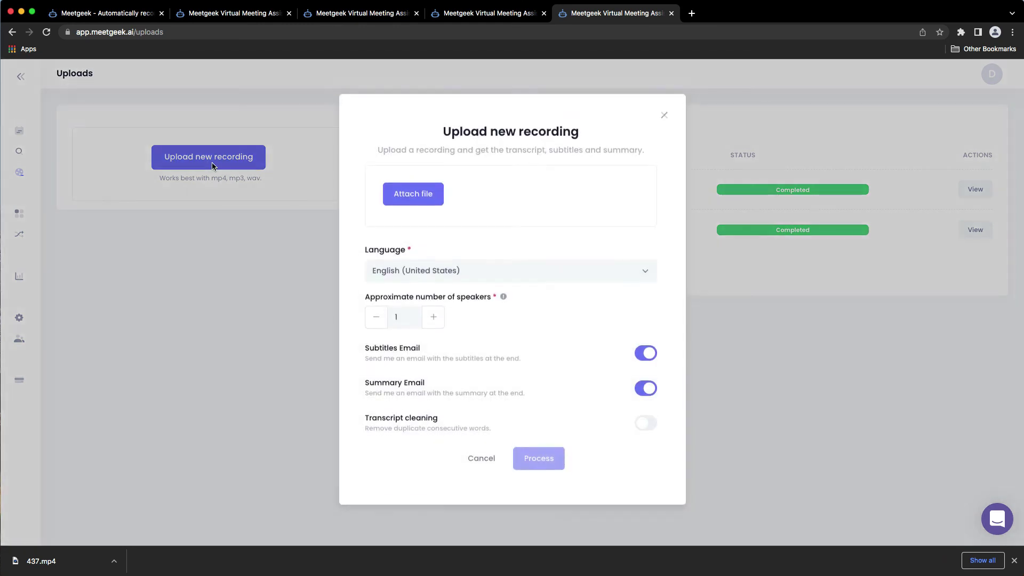
click(421, 193)
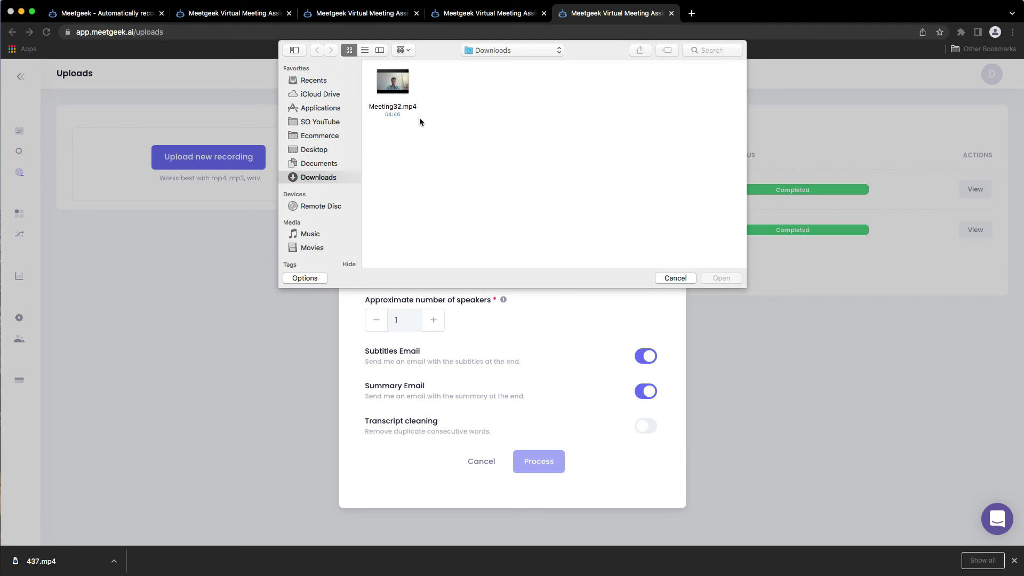
click(394, 109)
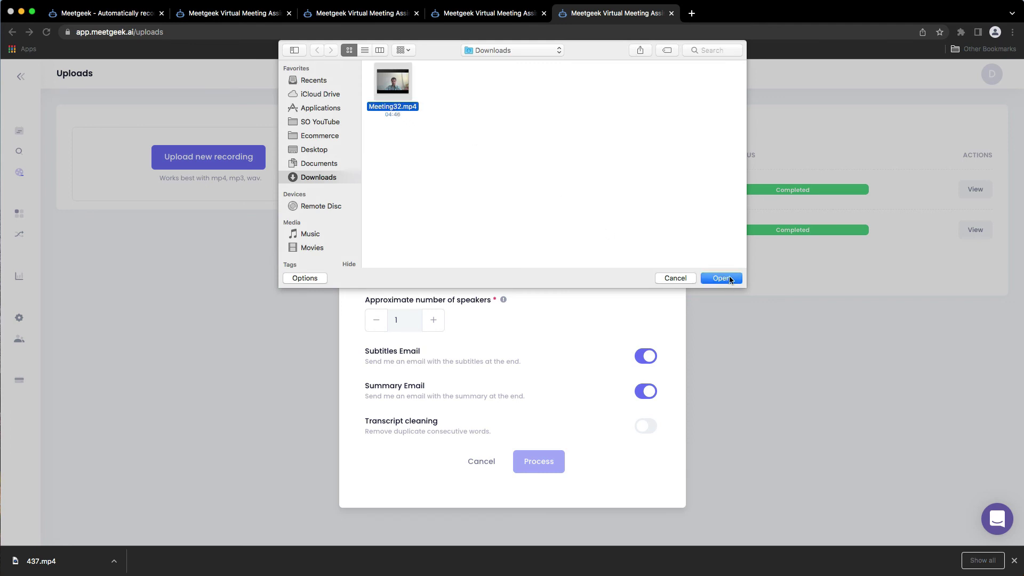
click(722, 278)
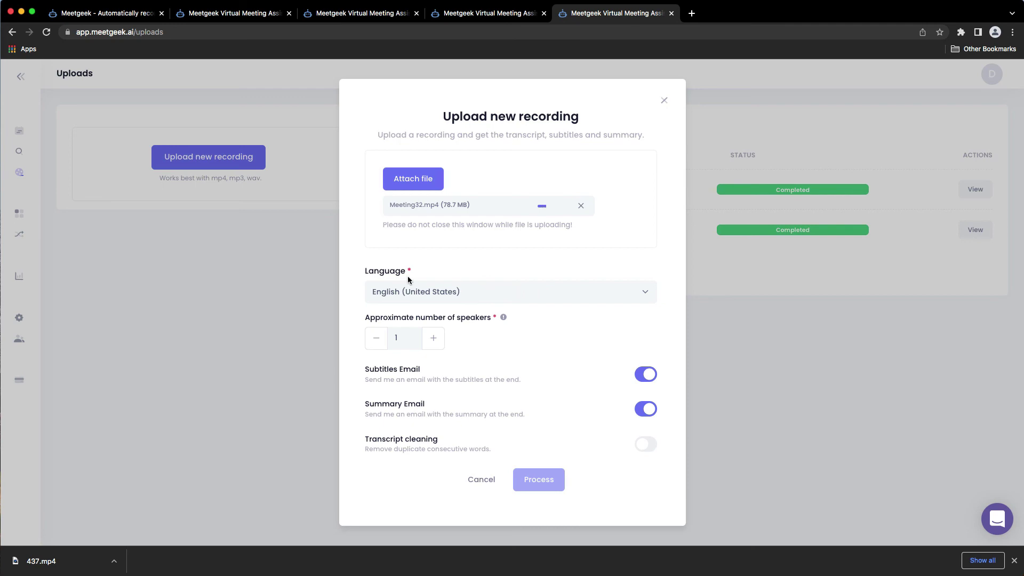
- Check the language choices, keep English (United States) with 1 speaker and both email options on, and process the recording
click(575, 289)
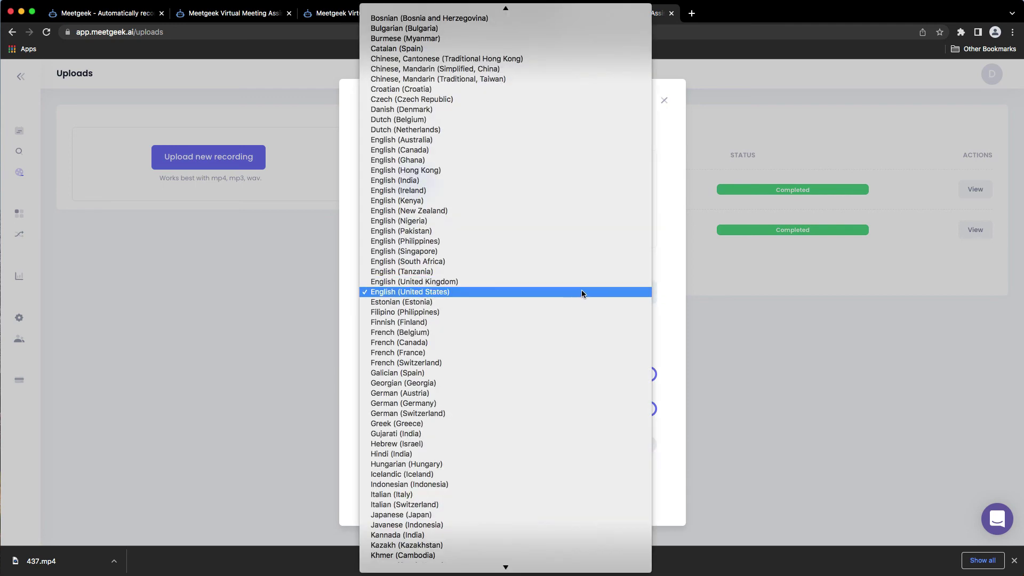
click(679, 315)
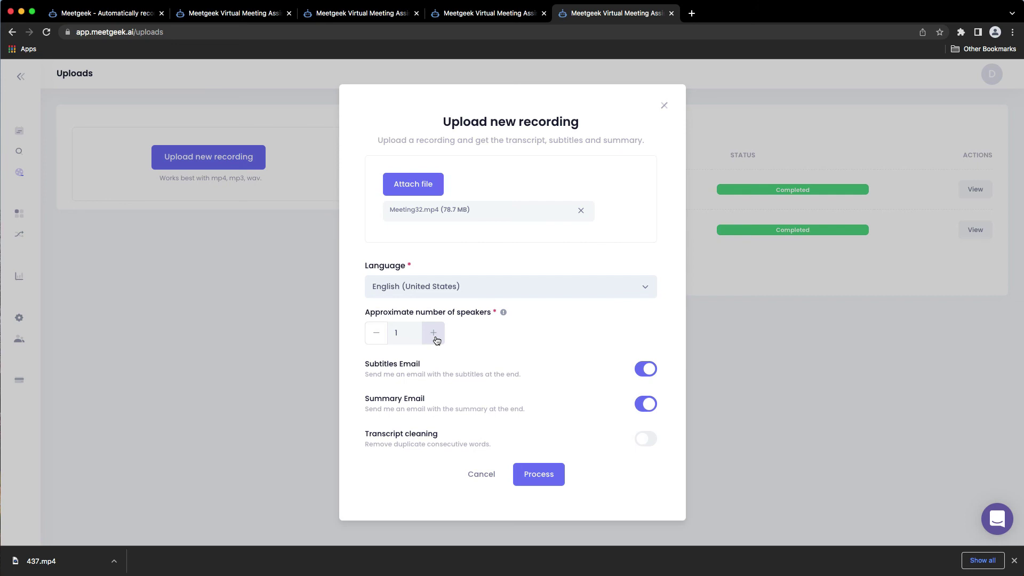
key(super+Tab)
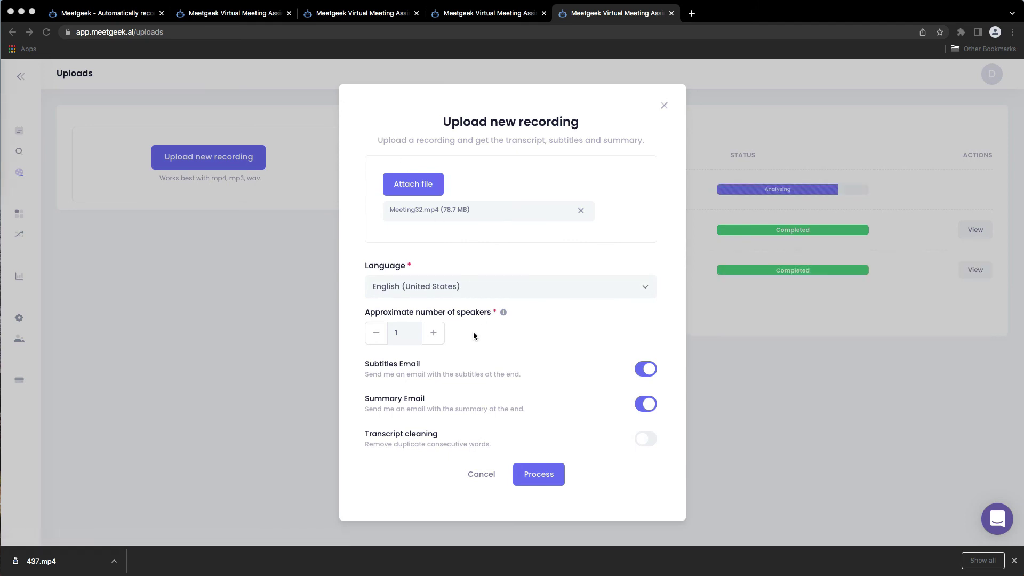
click(555, 350)
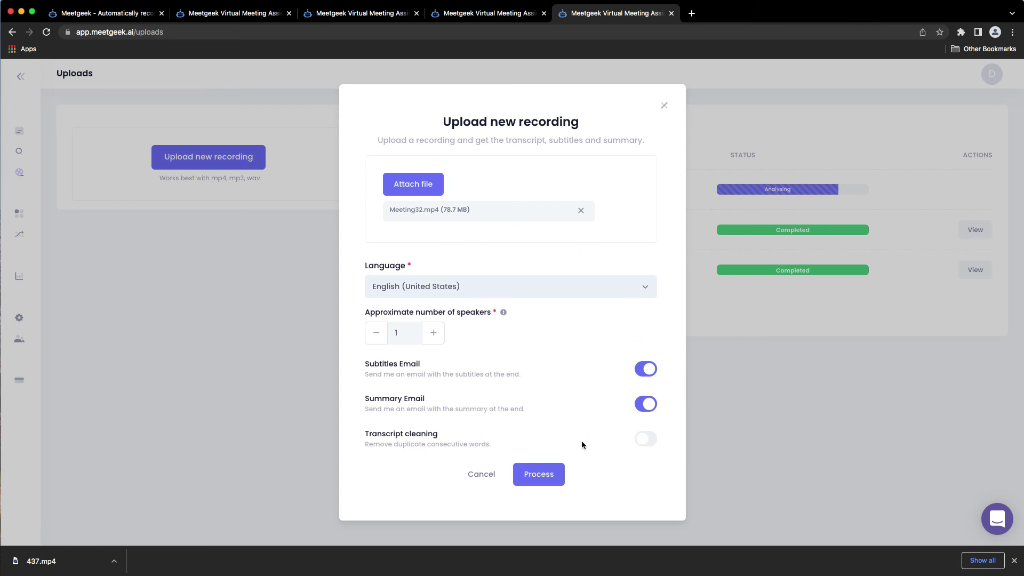
click(537, 485)
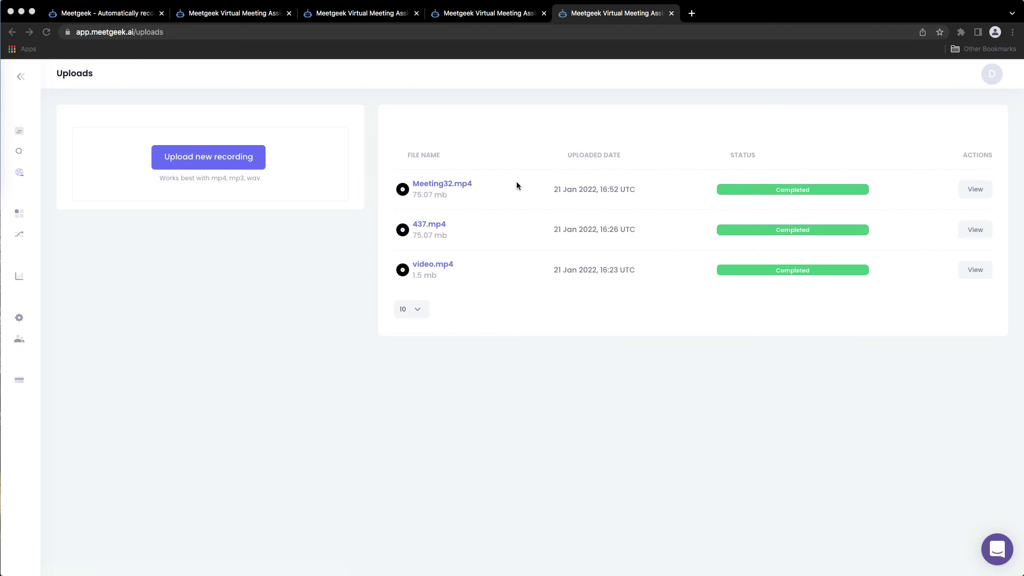
- Open the meeting from the completed Meeting32.mp4 upload, switch from summary to transcript, and read through the whole conversation
click(456, 185)
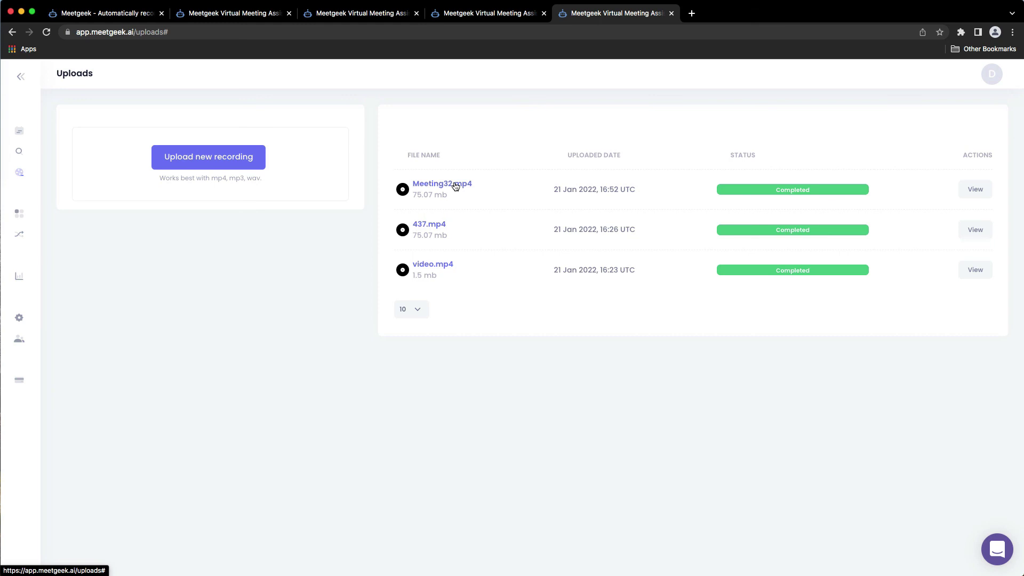
click(988, 195)
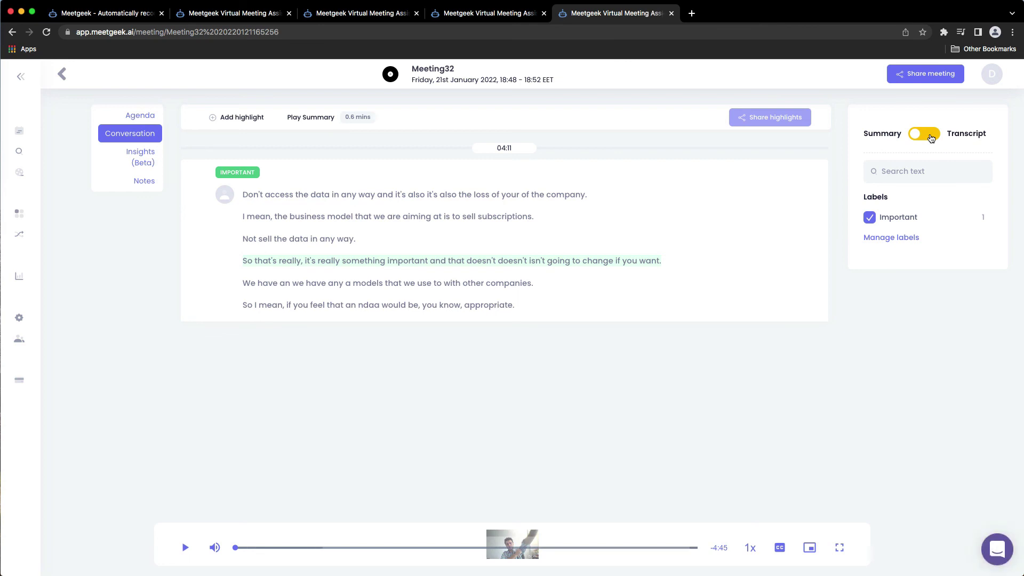
click(931, 138)
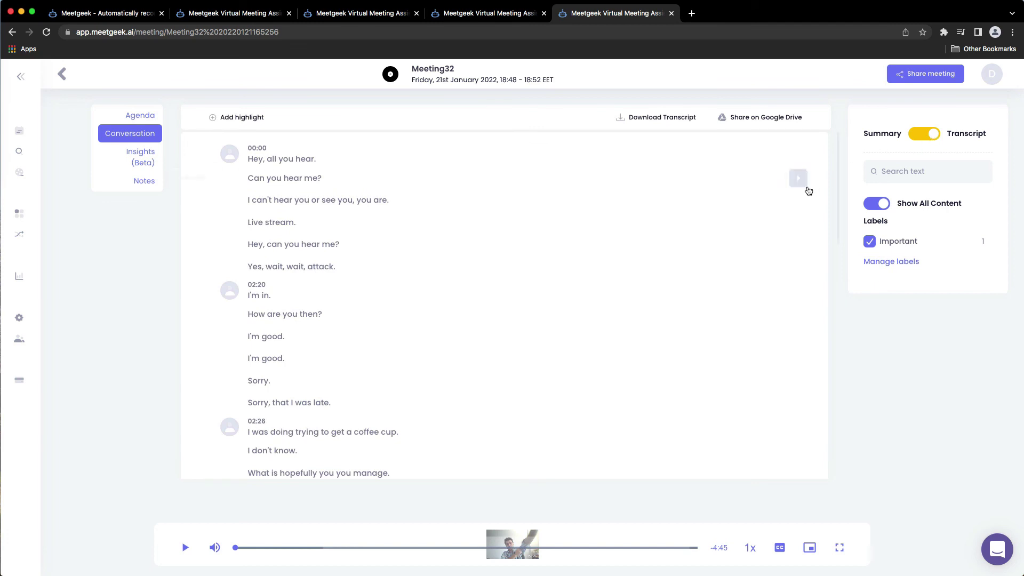
scroll(640, 209, down, 5)
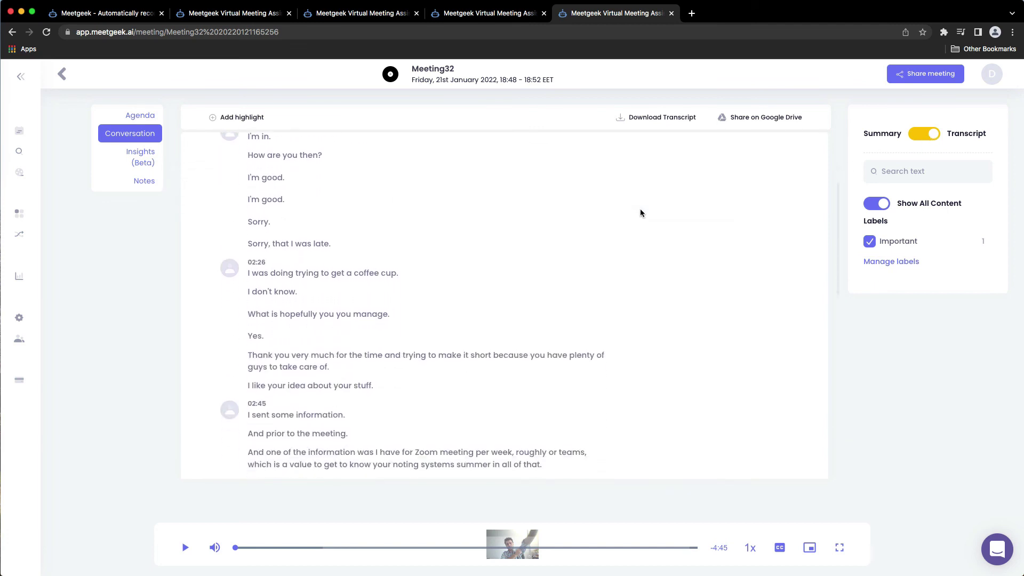
scroll(642, 214, down, 10)
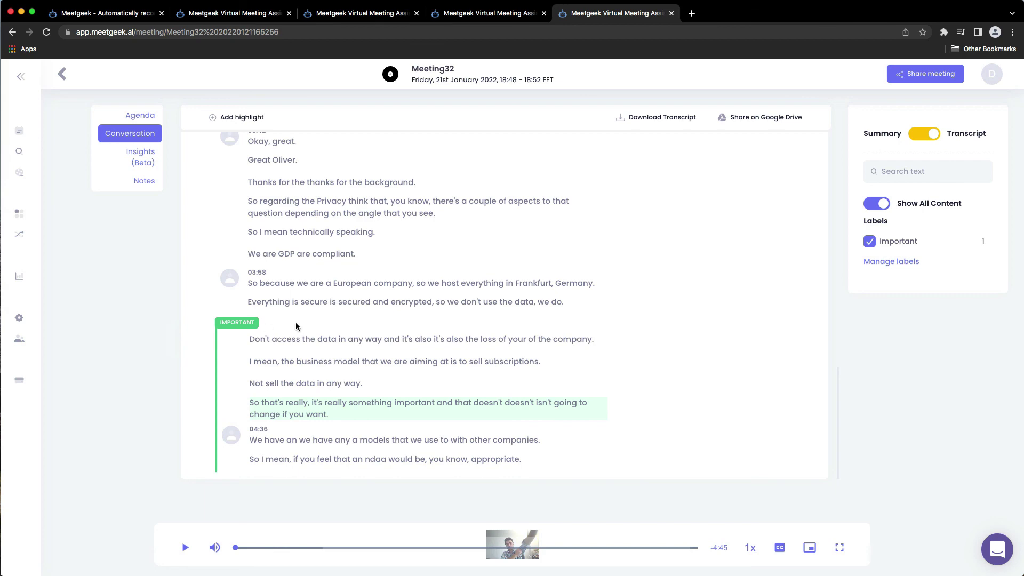
scroll(297, 327, up, 15)
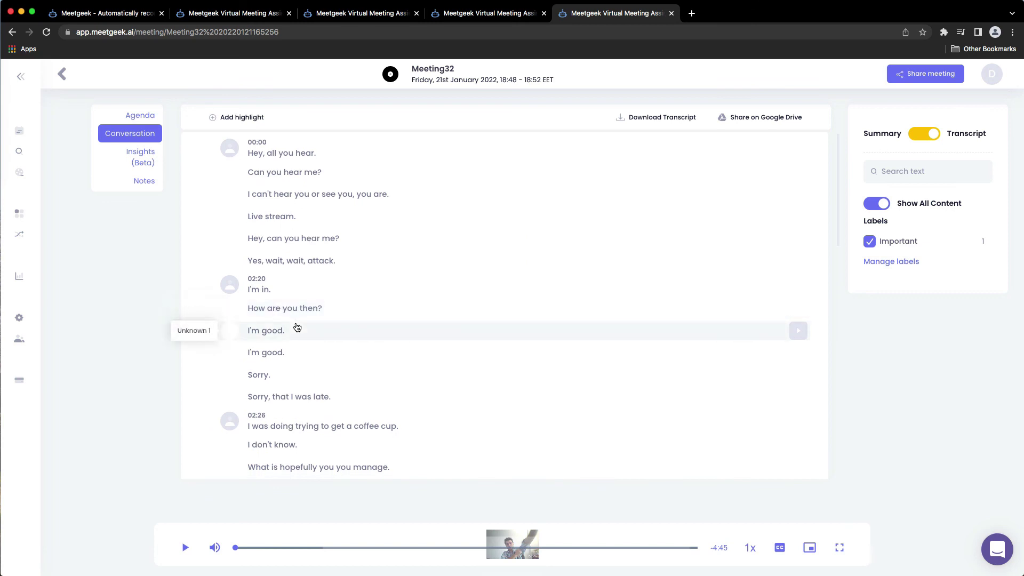
scroll(298, 326, down, 6)
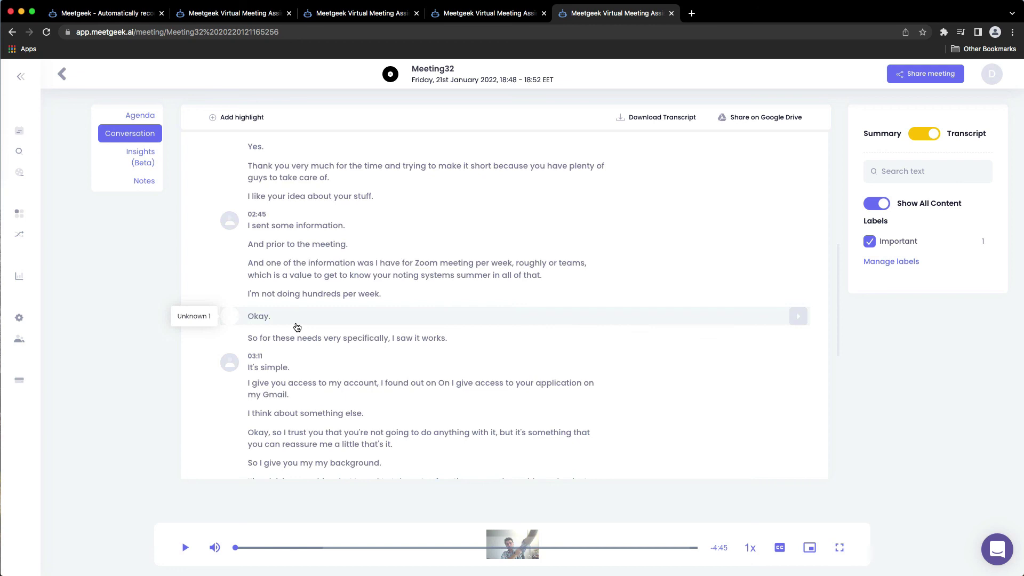
- View the Meeting32 insights with overall score, word cloud and KPIs, and return to the conversation to skim the transcript
click(149, 162)
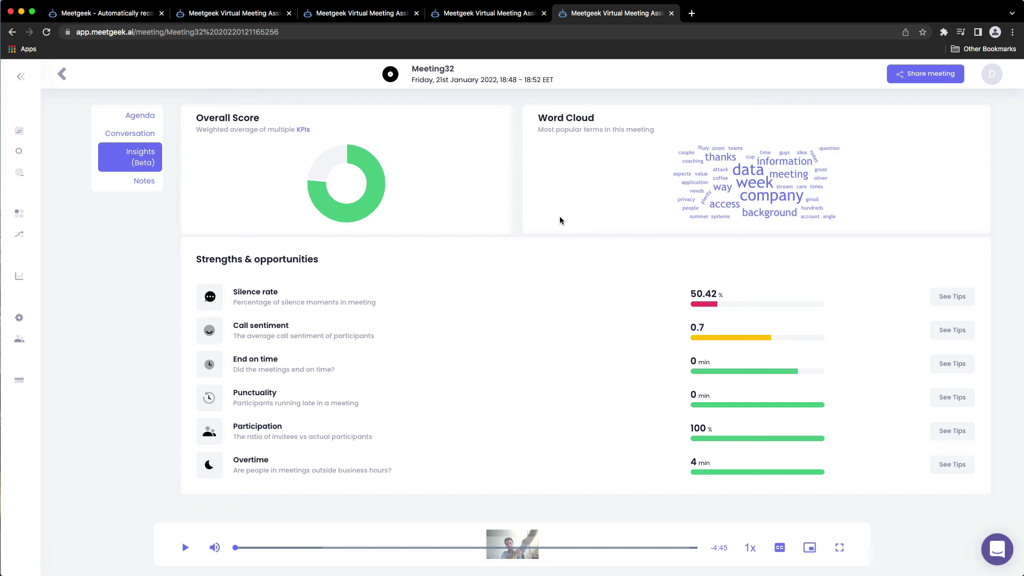
click(128, 137)
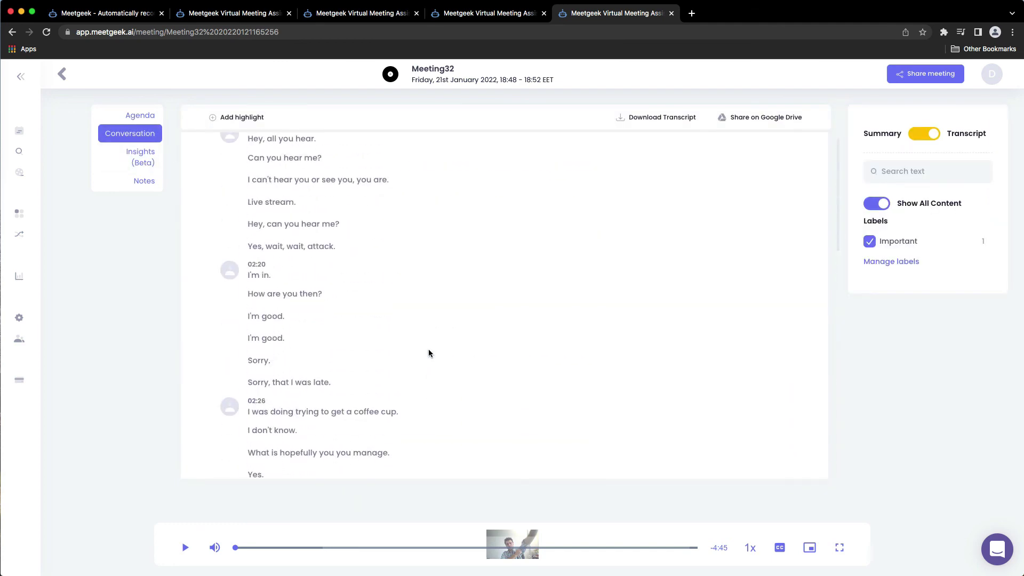
scroll(430, 354, down, 10)
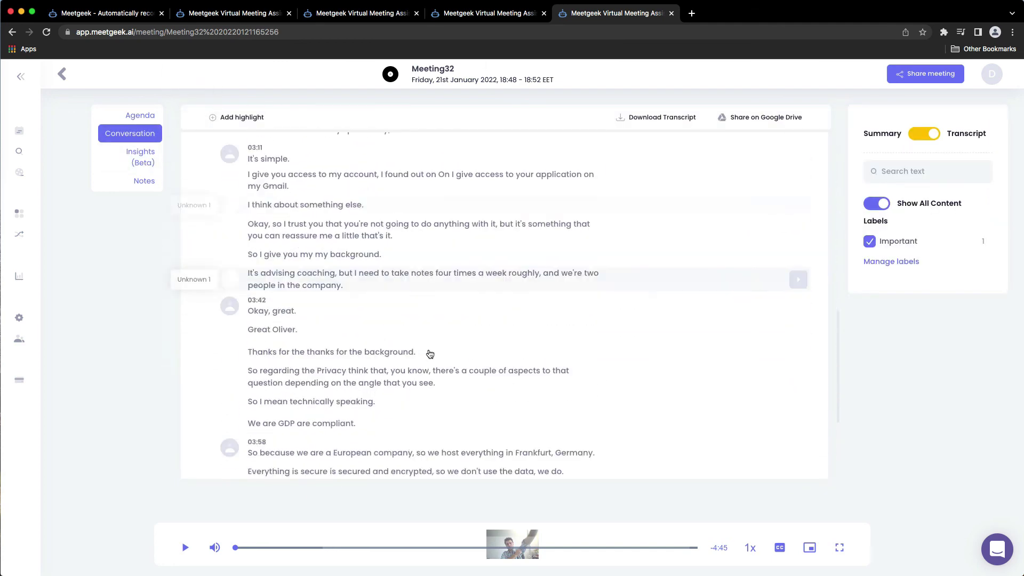
scroll(430, 353, down, 5)
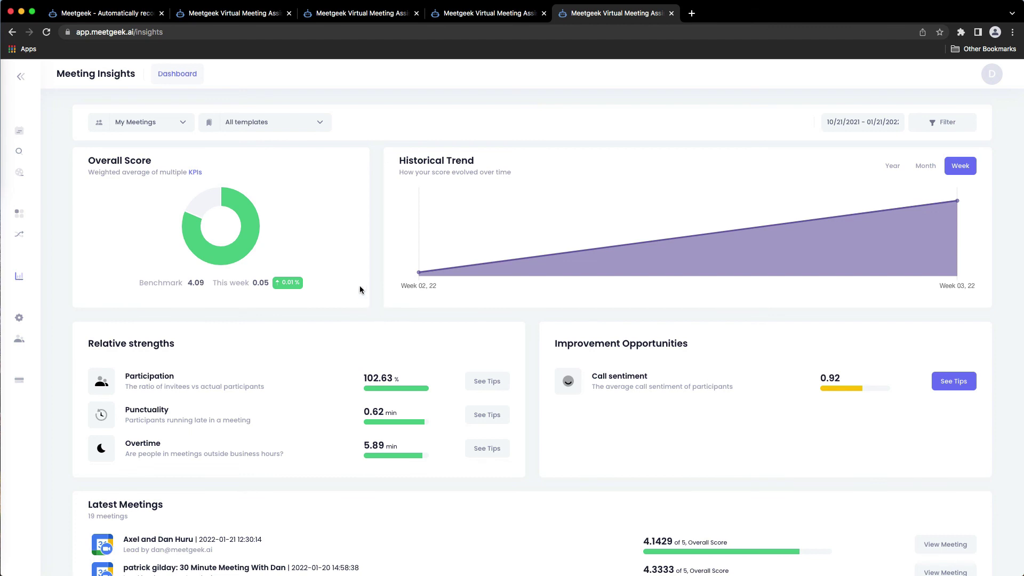
- Switch to the Meetgeek homepage tab, skim its feature sections down to the note-taking part, and return to the page's beginning
mouse_move(50, 153)
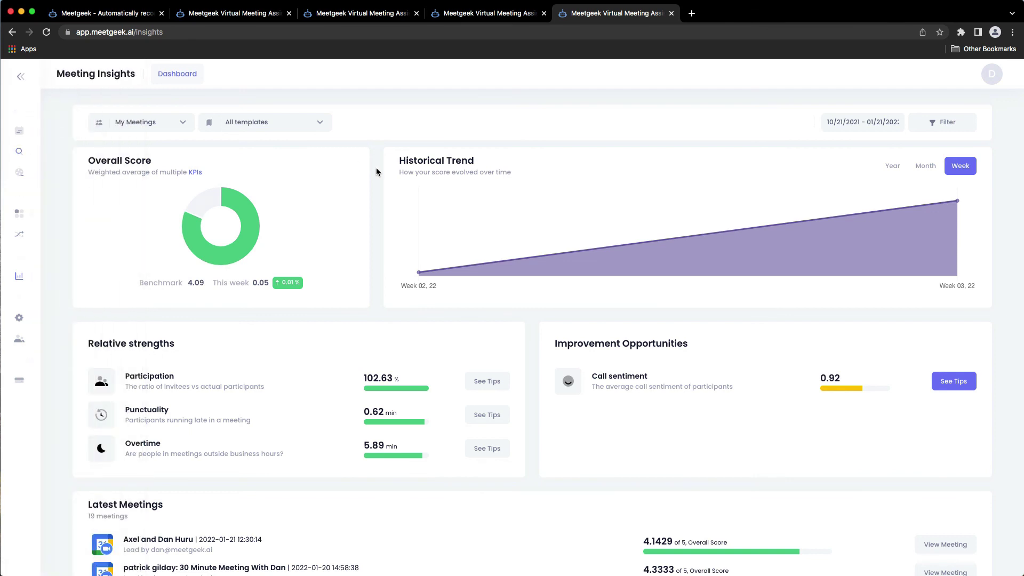
click(124, 14)
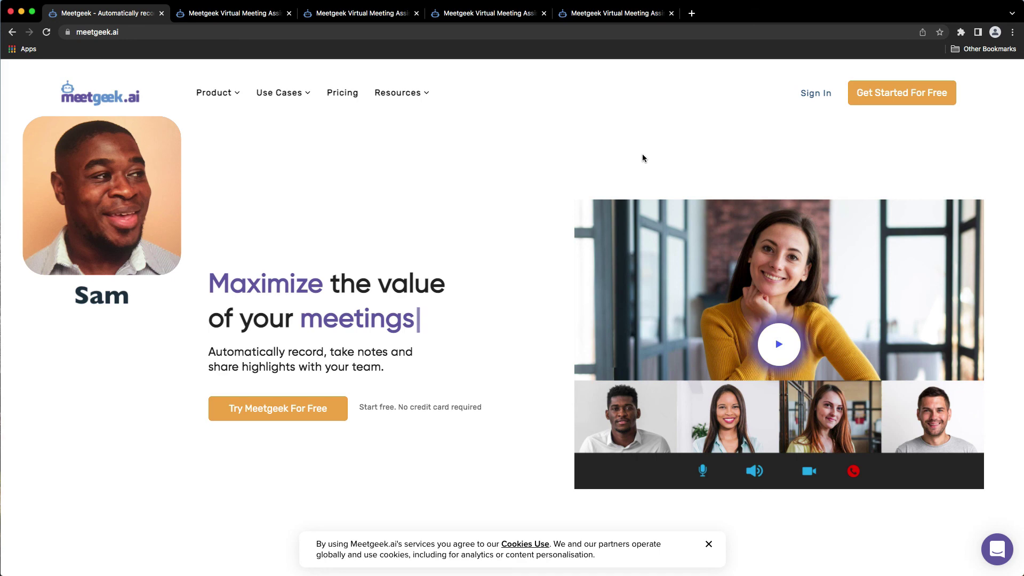
scroll(642, 160, down, 8)
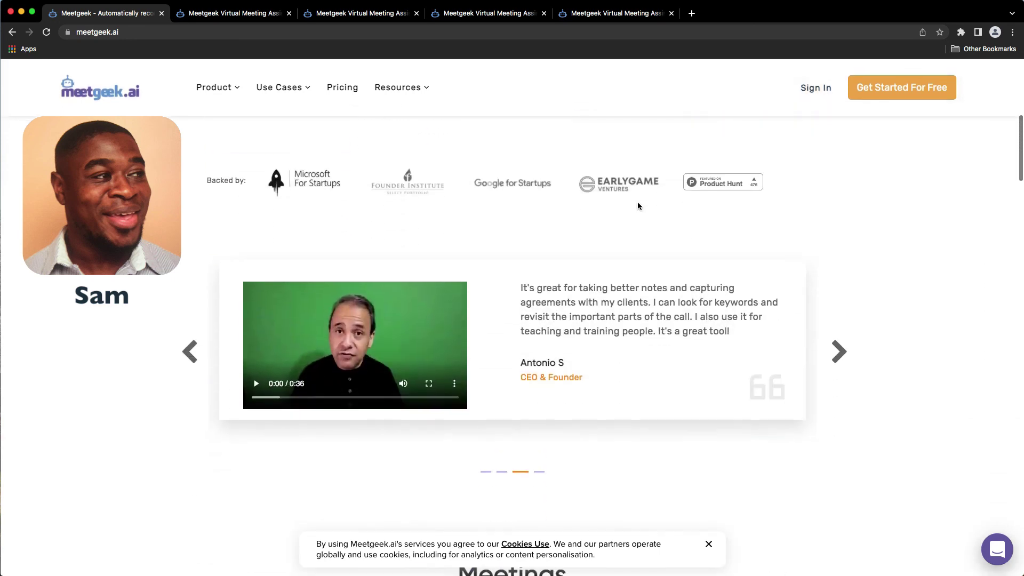
scroll(639, 205, down, 10)
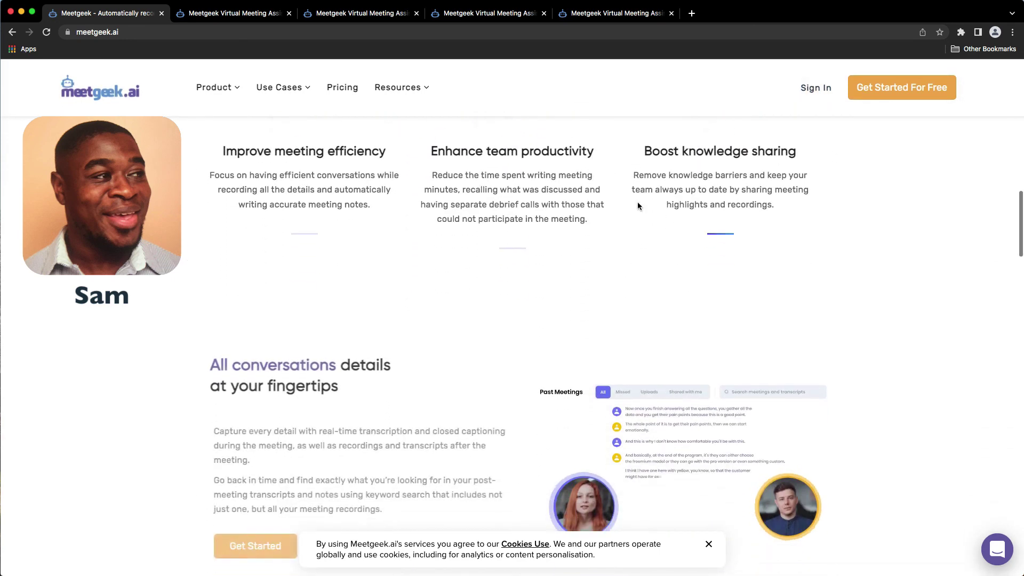
scroll(638, 205, down, 12)
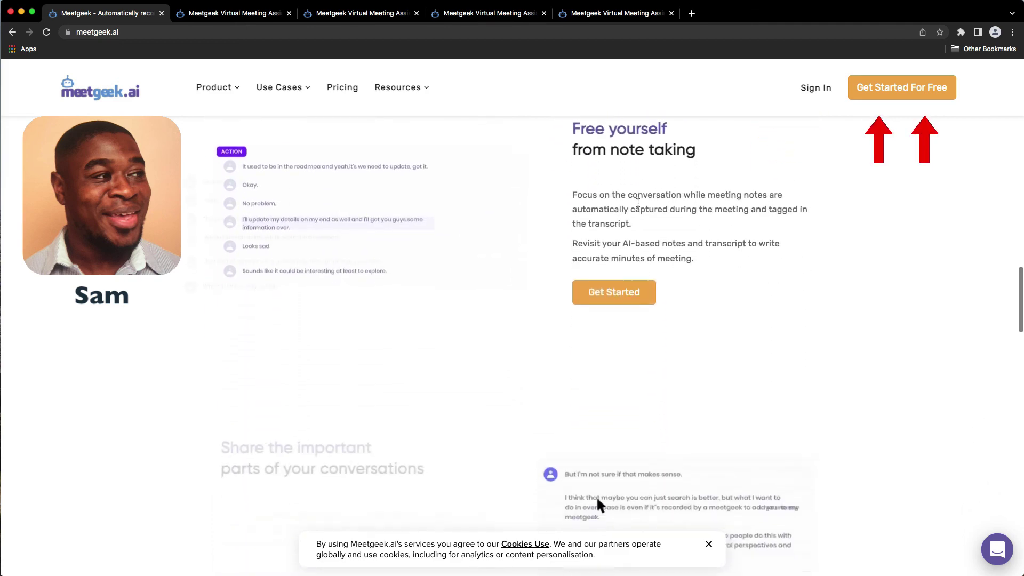
scroll(638, 203, down, 3)
scroll(638, 205, up, 5)
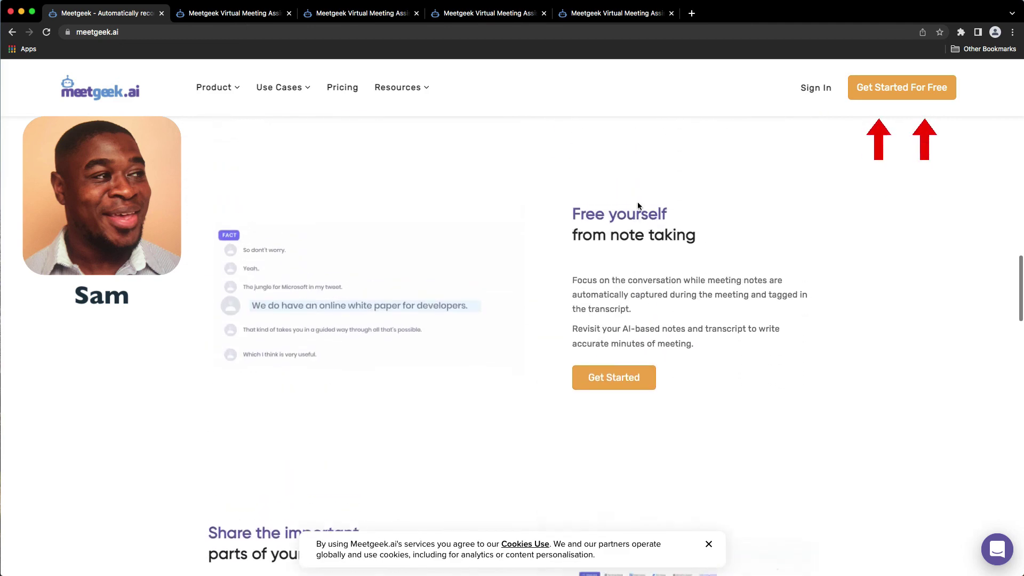
scroll(638, 206, up, 13)
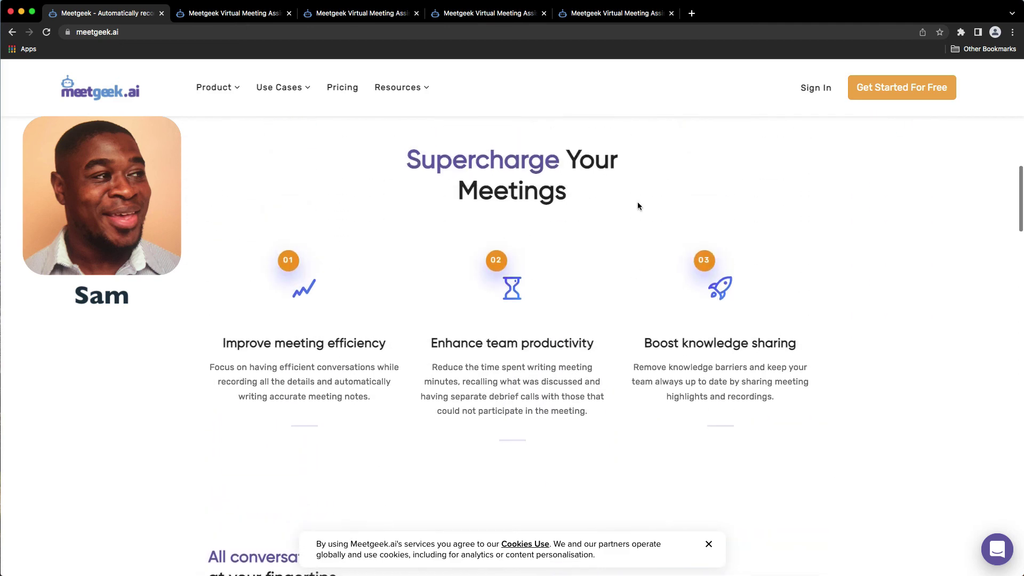
scroll(638, 206, up, 11)
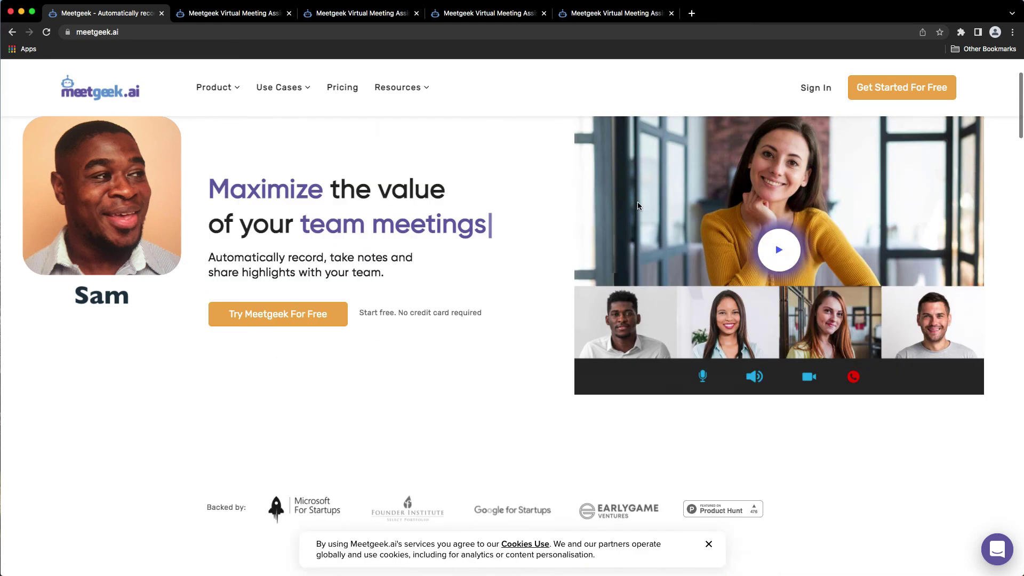
scroll(638, 206, up, 2)
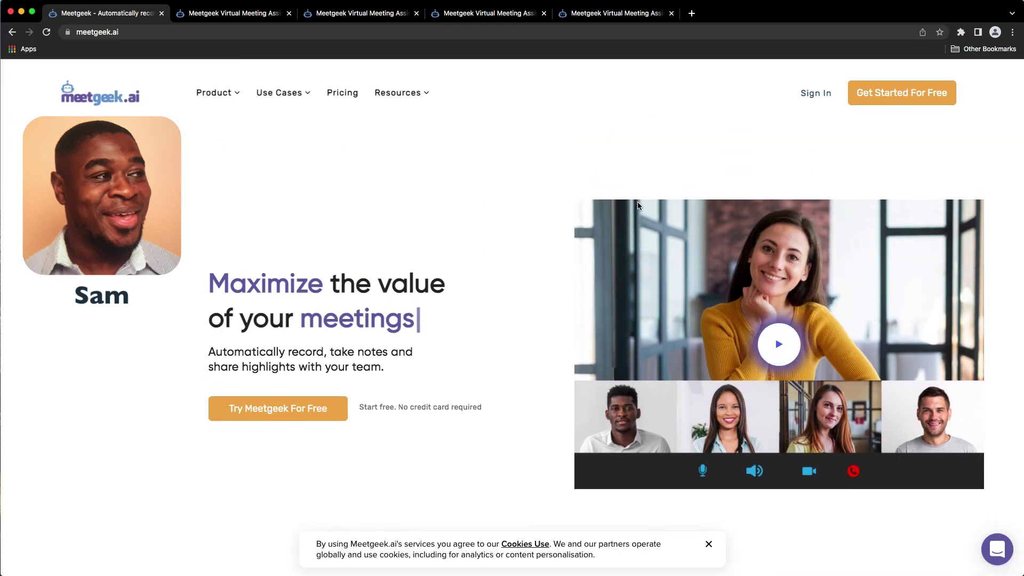